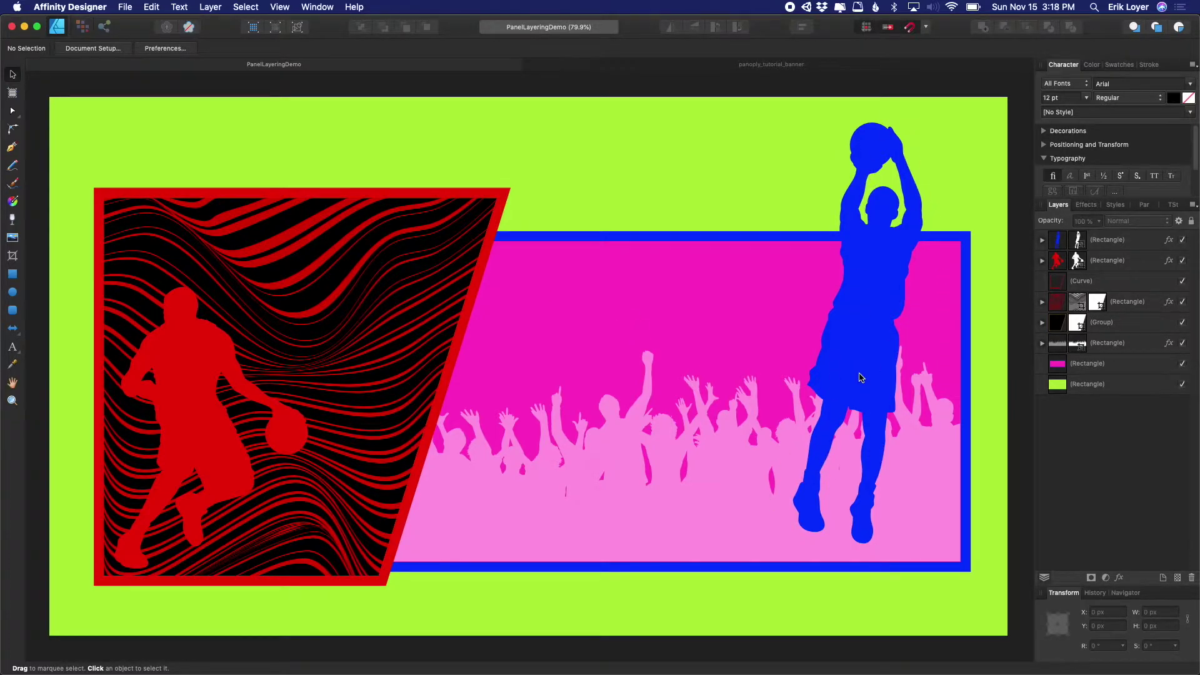
Step: Switch to Unity and add the Panoply prefab from the Panoply Prefabs folder to the PanelLayering2 scene
{"action": "key", "text": "super+Tab"}
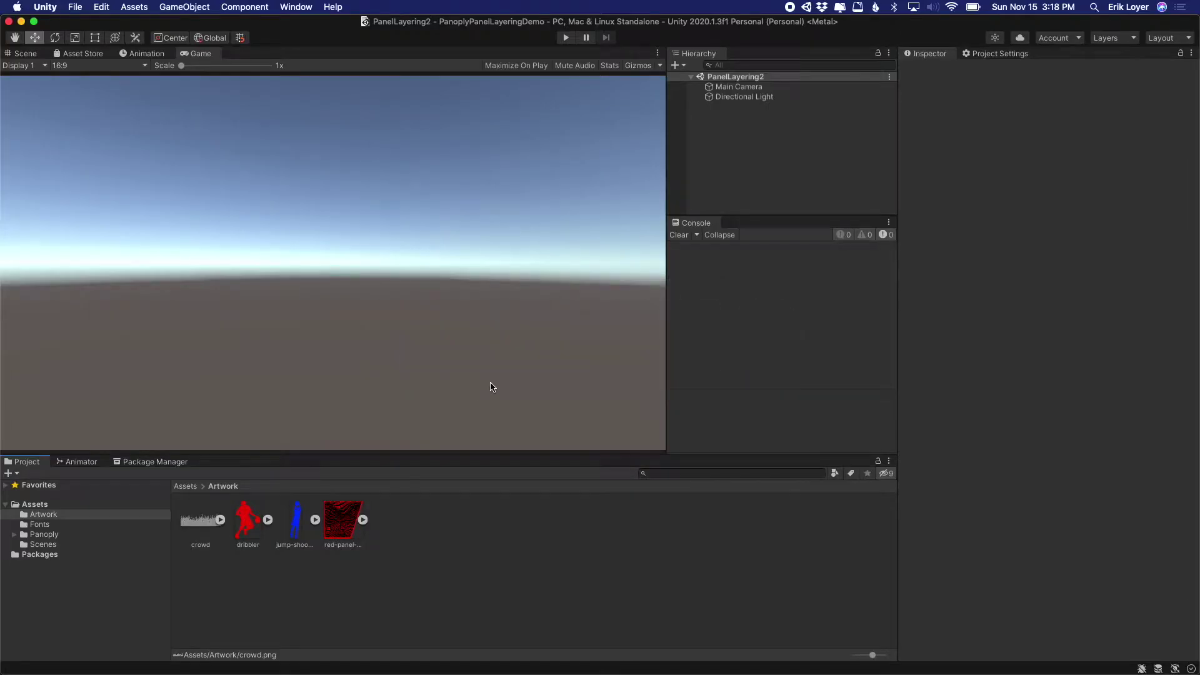
{"action": "left_click", "coordinate": [45, 533]}
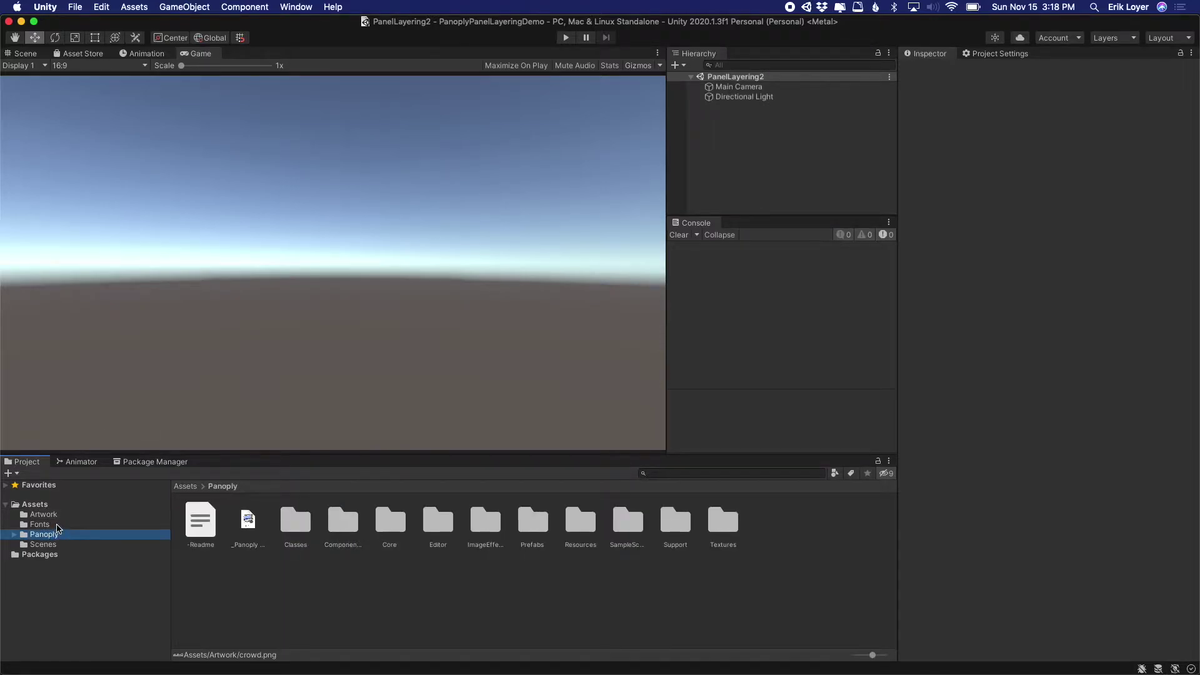
{"action": "left_click", "coordinate": [39, 524]}
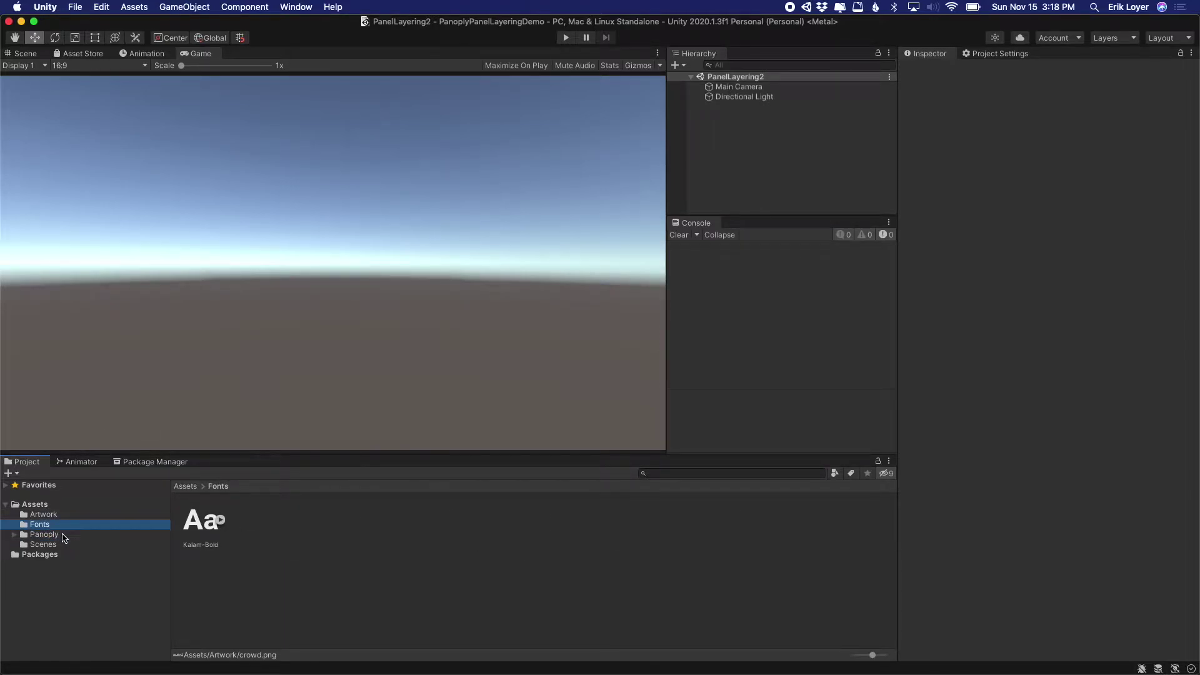
{"action": "left_click", "coordinate": [14, 535]}
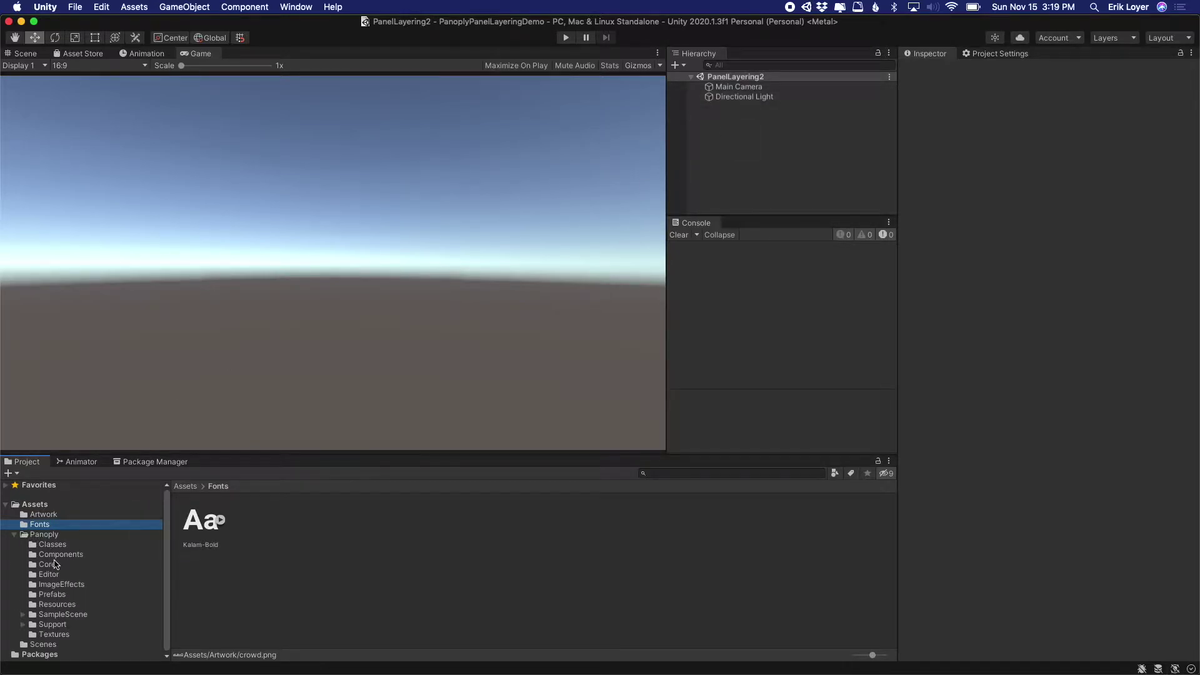
{"action": "left_click", "coordinate": [52, 593]}
{"action": "left_click", "coordinate": [248, 525]}
{"action": "left_click_drag", "start_coordinate": [489, 479], "coordinate": [737, 152]}
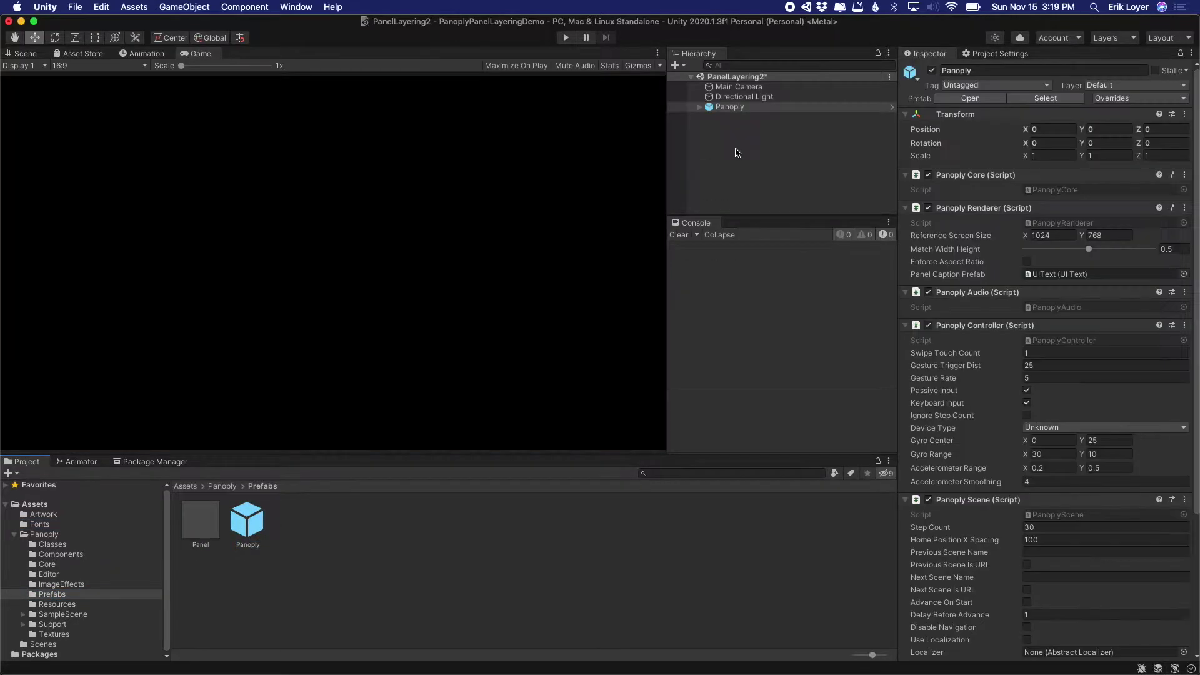
Step: Delete the Main Camera and the Directional Light from the scene
{"action": "left_click", "coordinate": [757, 88]}
{"action": "left_click", "coordinate": [758, 98], "text": "shift"}
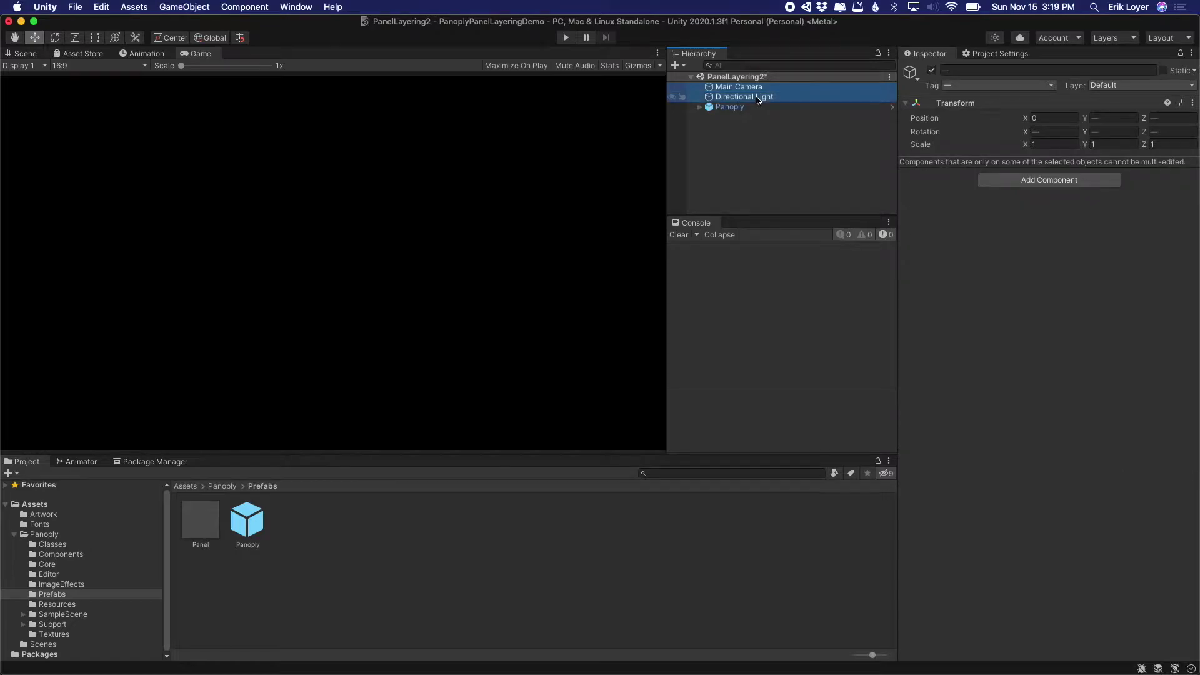
{"action": "key", "text": "Delete"}
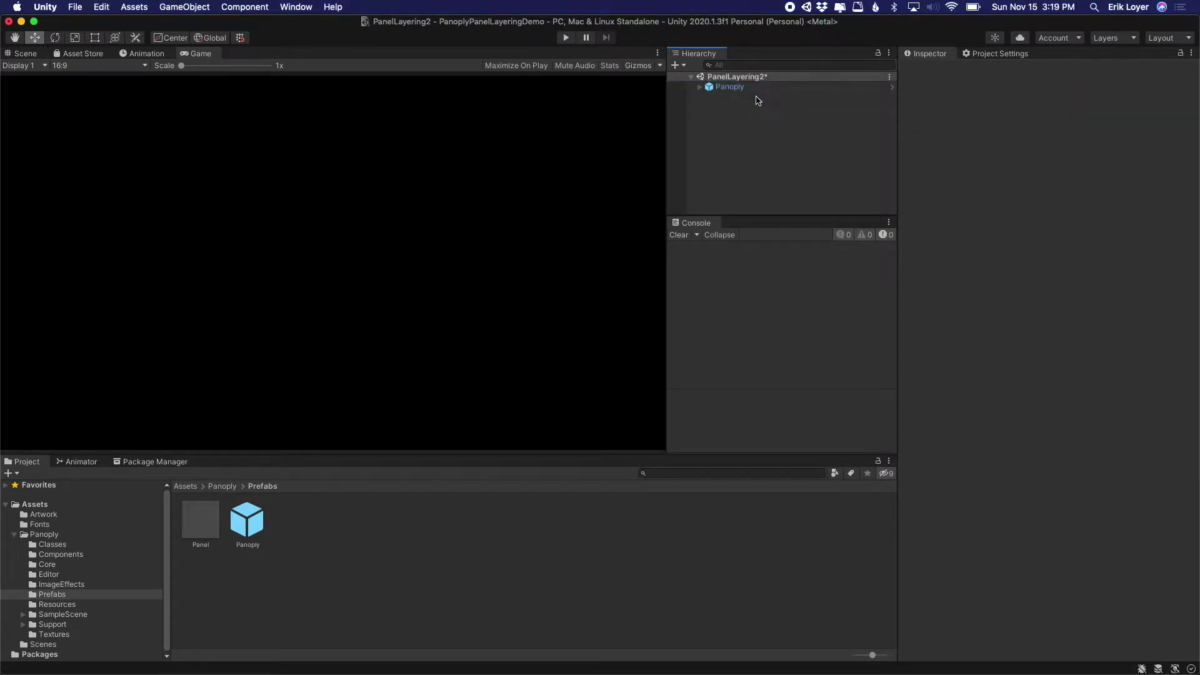
Step: Add the Panel prefab to the scene and check the reference artwork in Affinity Designer before returning to Unity
{"action": "left_click_drag", "start_coordinate": [199, 521], "coordinate": [732, 164]}
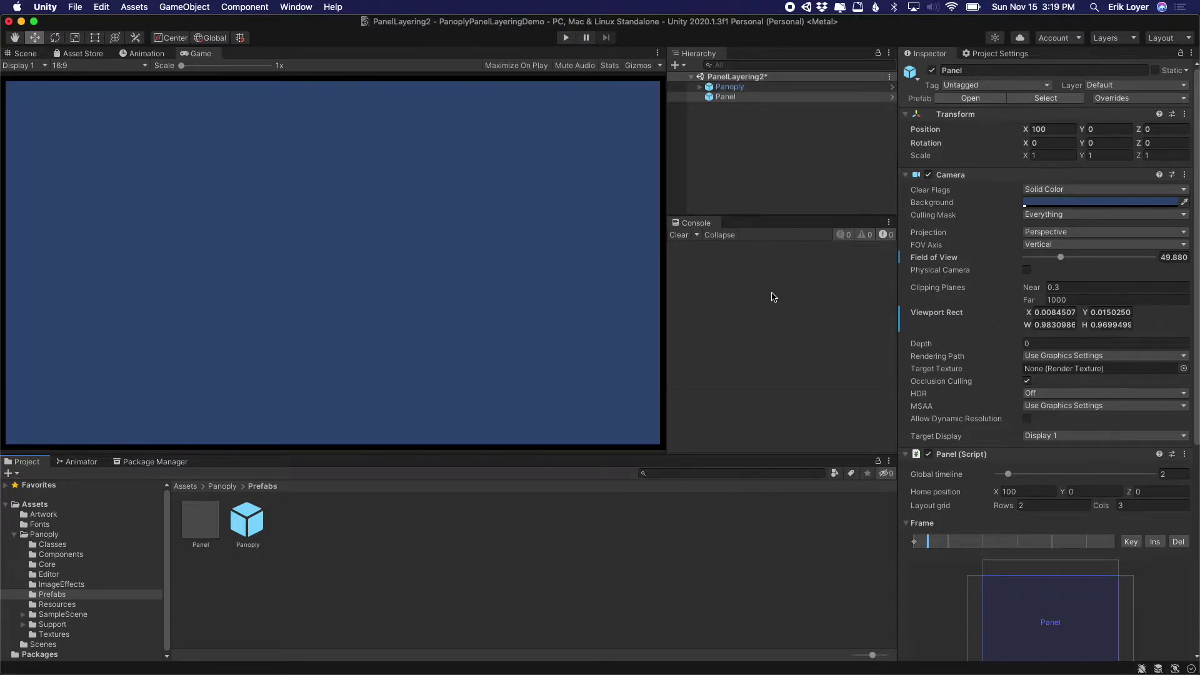
{"action": "key", "text": "super+Tab"}
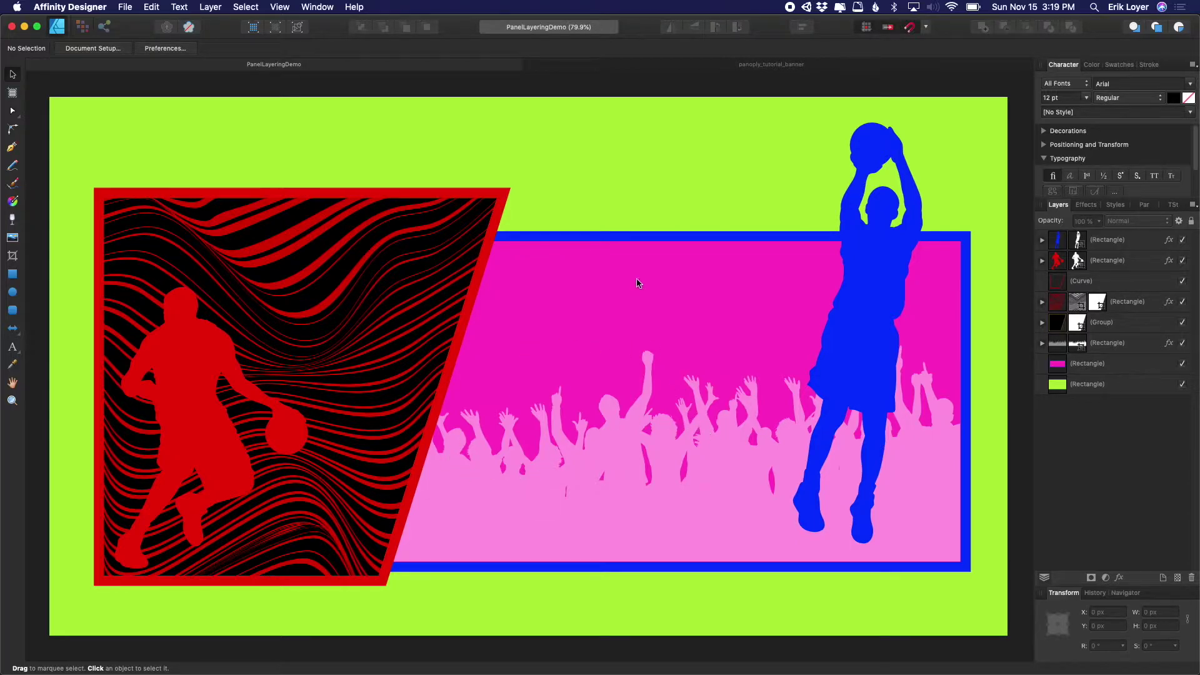
{"action": "key", "text": "super+Tab"}
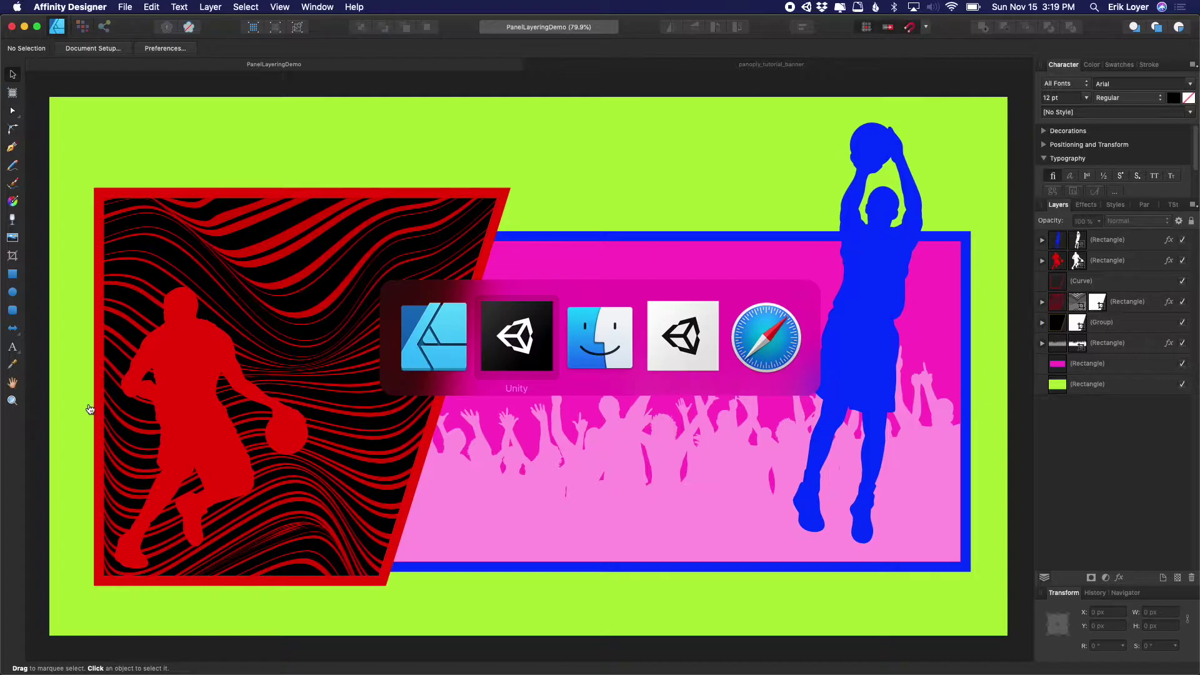
{"action": "left_click", "coordinate": [525, 355]}
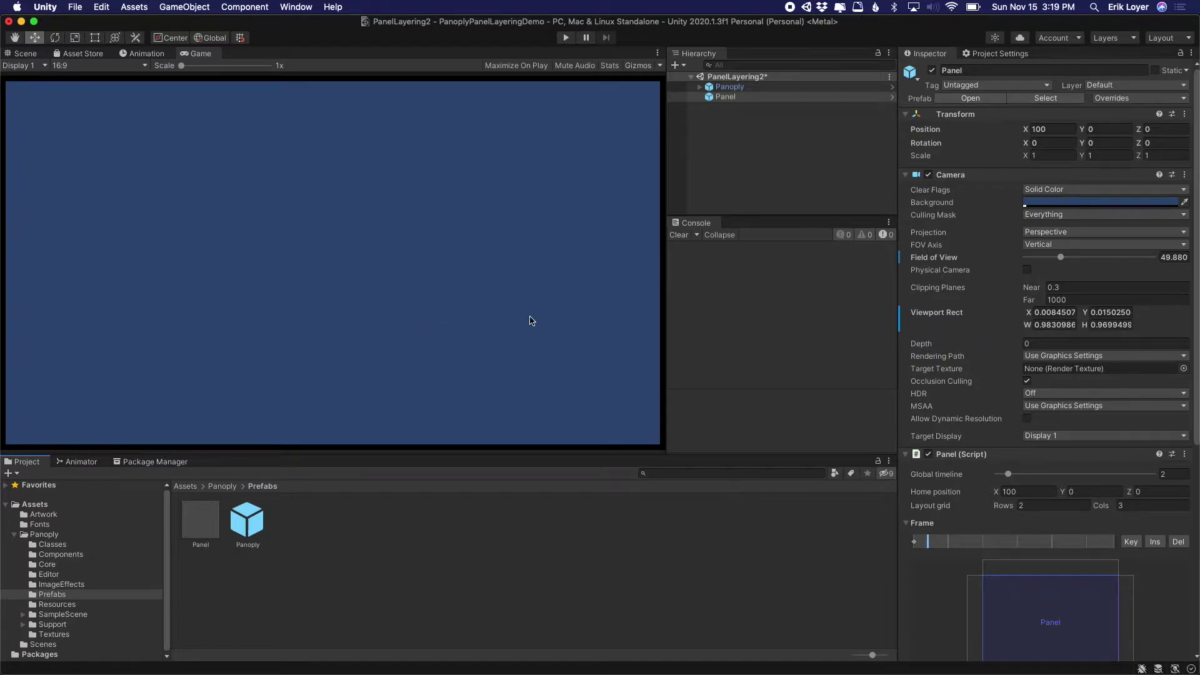
Step: Try smaller panel frames on the 2-row, 3-column layout grid, ending with one 2 wide by 2 high
{"action": "scroll", "coordinate": [958, 315], "scroll_direction": "down", "scroll_amount": 5}
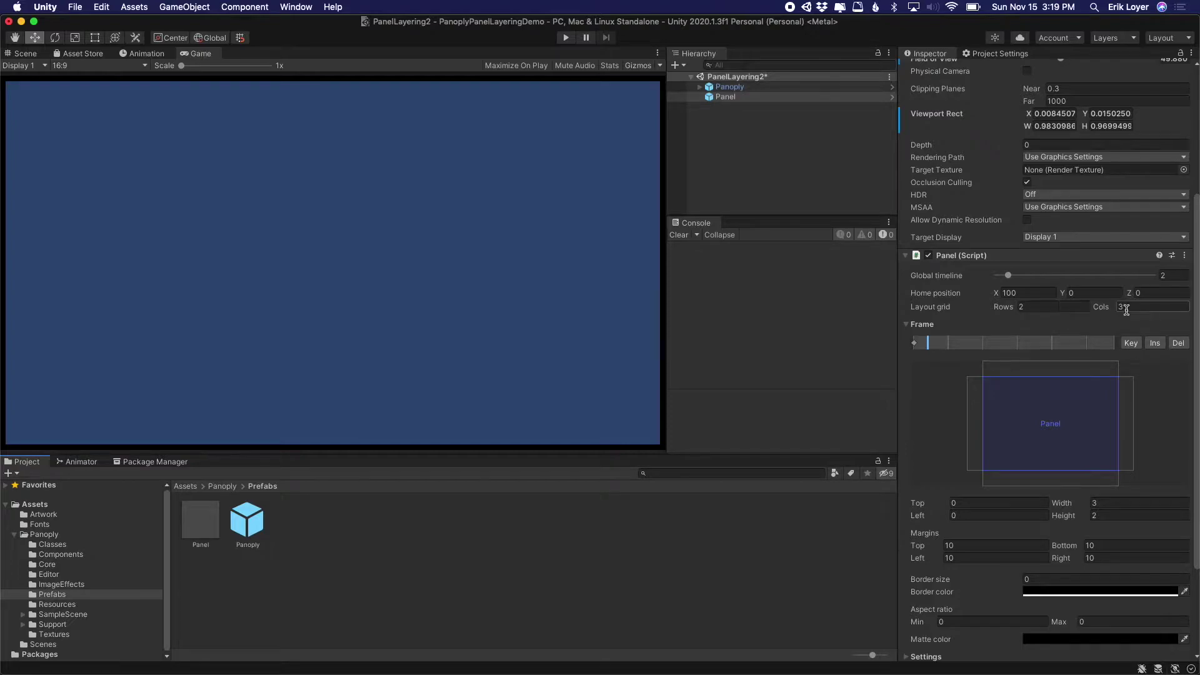
{"action": "left_click", "coordinate": [1016, 392]}
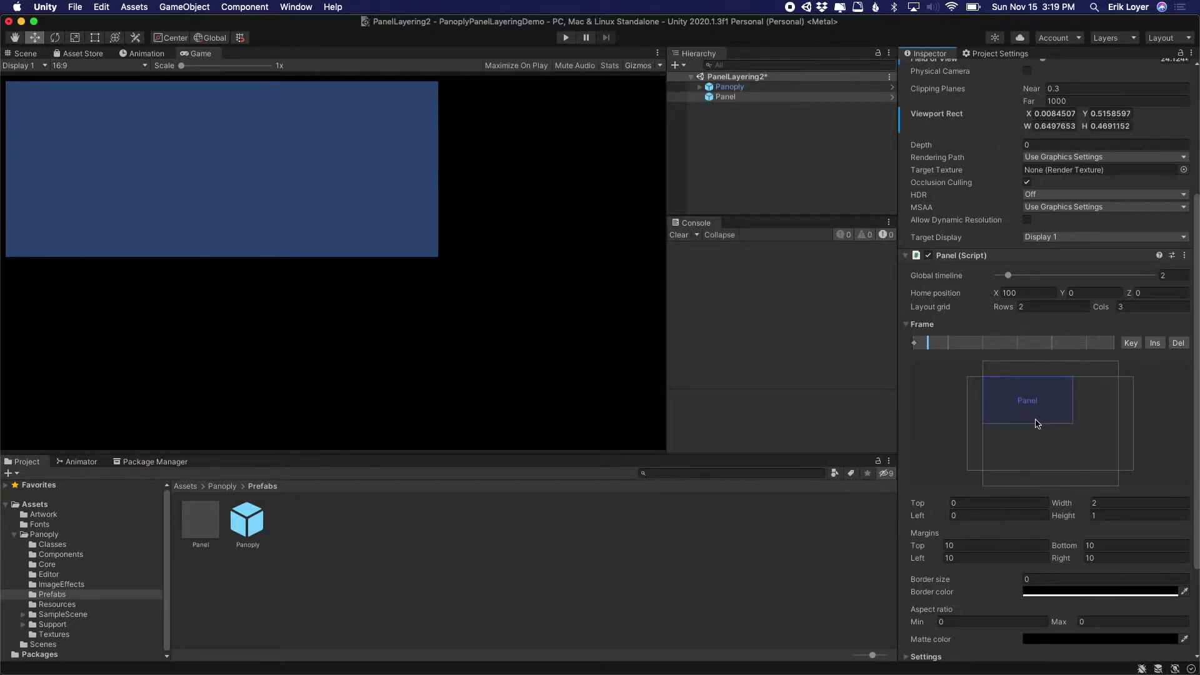
{"action": "mouse_move", "coordinate": [1080, 449]}
{"action": "left_mouse_down"}
{"action": "mouse_move", "coordinate": [1073, 416]}
{"action": "mouse_move", "coordinate": [1039, 438]}
{"action": "mouse_move", "coordinate": [1081, 445]}
{"action": "mouse_move", "coordinate": [1065, 416]}
{"action": "mouse_move", "coordinate": [1070, 446]}
{"action": "left_mouse_up"}
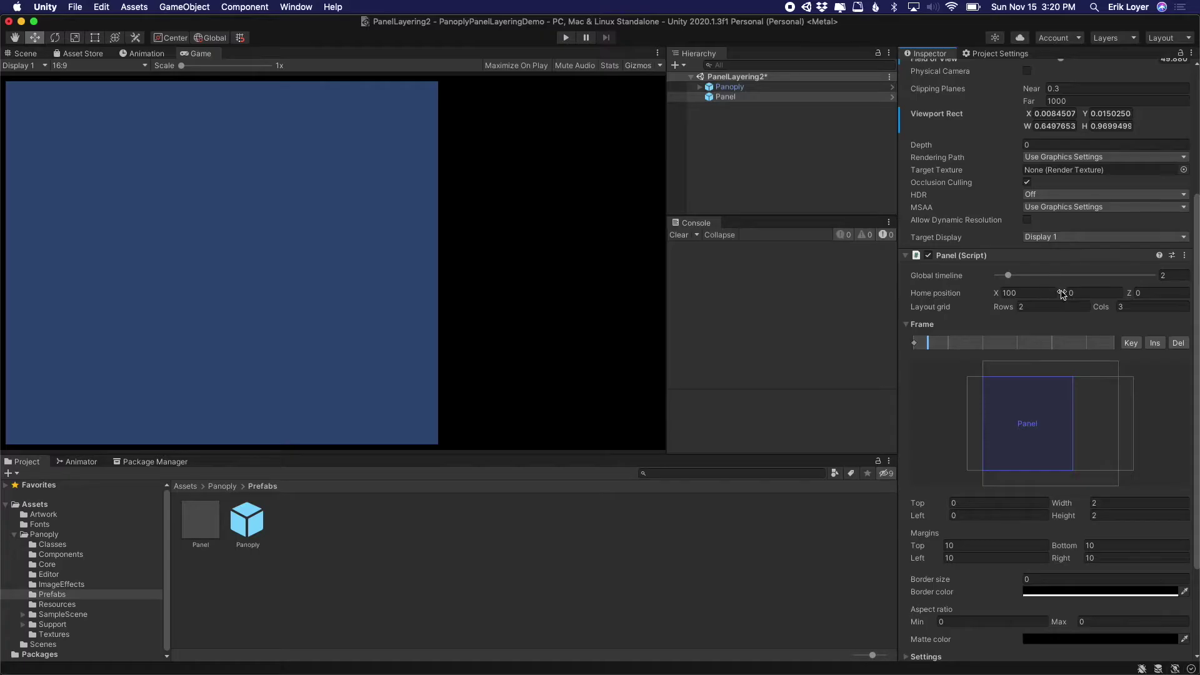
Step: Set the layout grid to 8 rows and 12 columns and draw the panel frame 10 wide by 5 high at top 2, left 1
{"action": "left_click", "coordinate": [1018, 308]}
{"action": "type", "text": "8"}
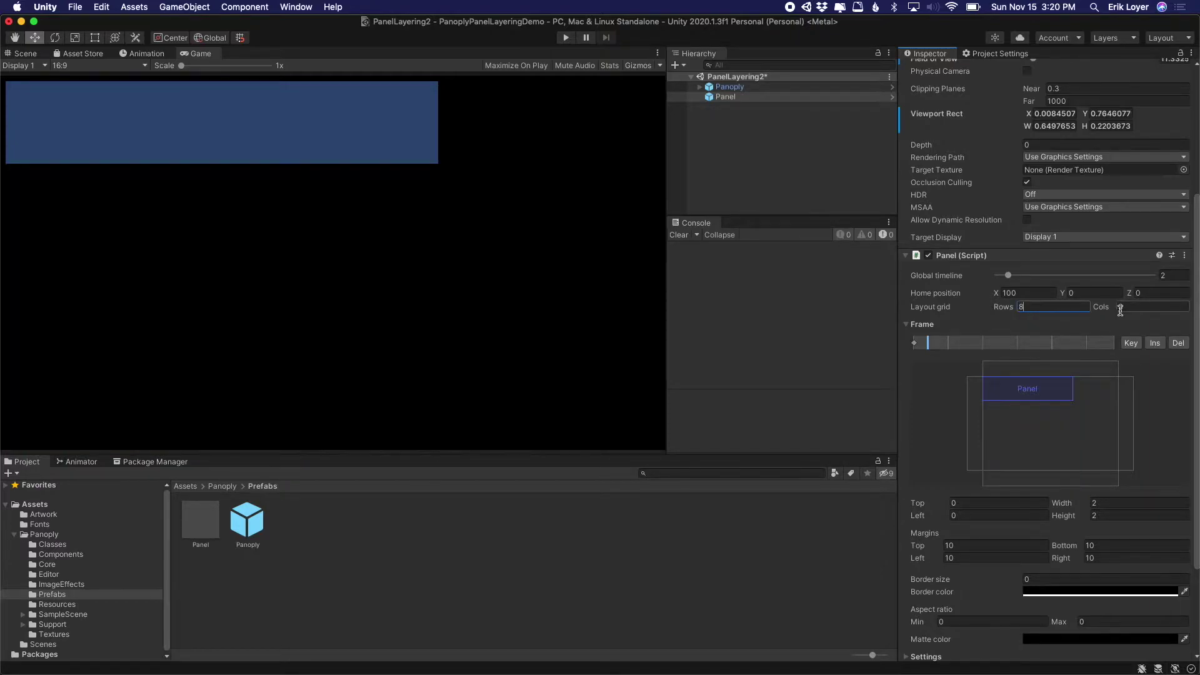
{"action": "left_click", "coordinate": [1132, 307]}
{"action": "type", "text": "12"}
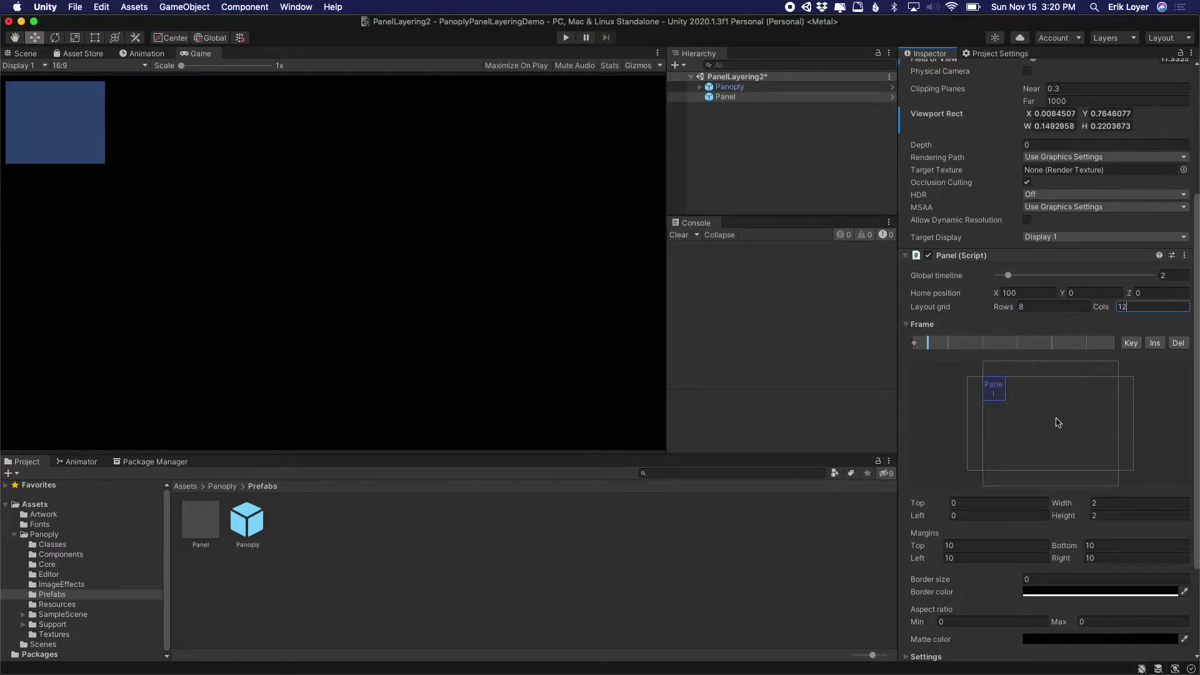
{"action": "left_click_drag", "start_coordinate": [996, 456], "coordinate": [1104, 414]}
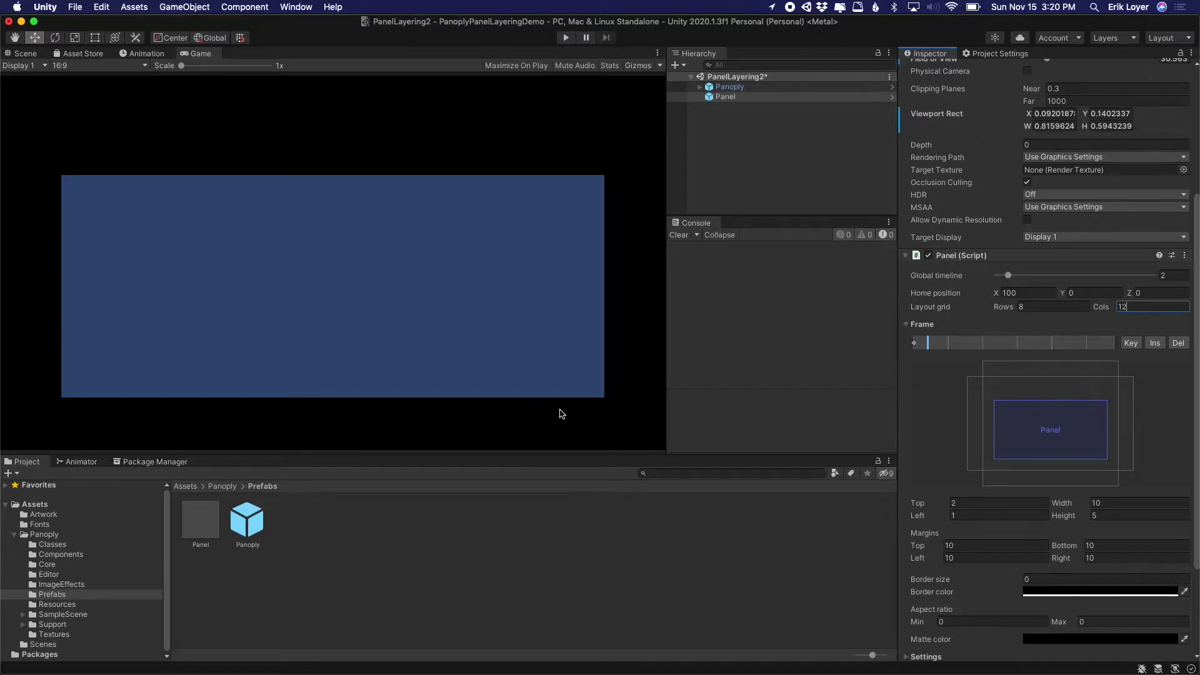
{"action": "key", "text": "super+Tab"}
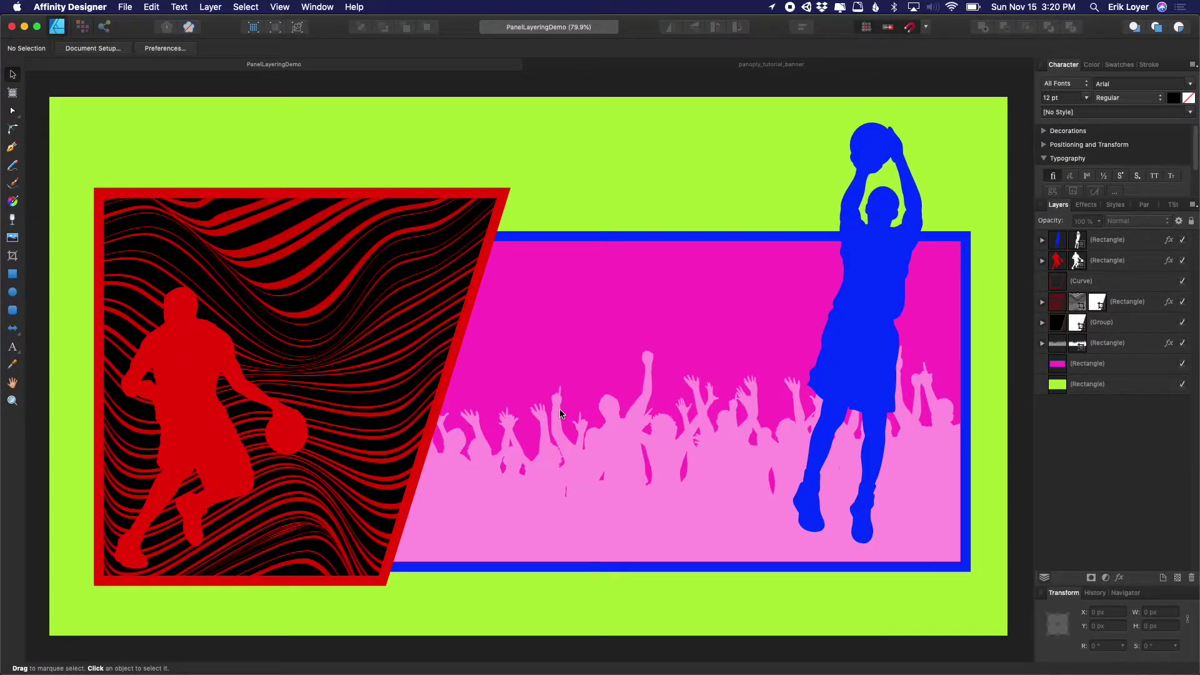
{"action": "key", "text": "super+Tab"}
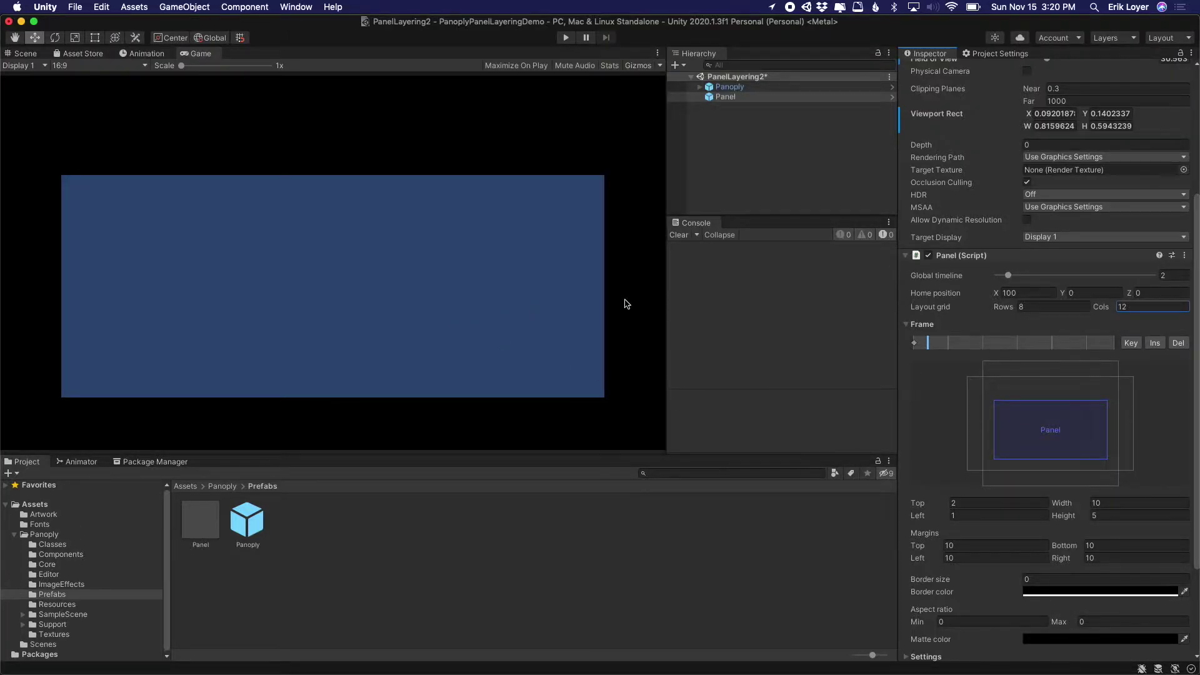
Step: Switch to Affinity Designer and copy the hex code of the magenta rectangle's fill color
{"action": "key", "text": "super+Tab"}
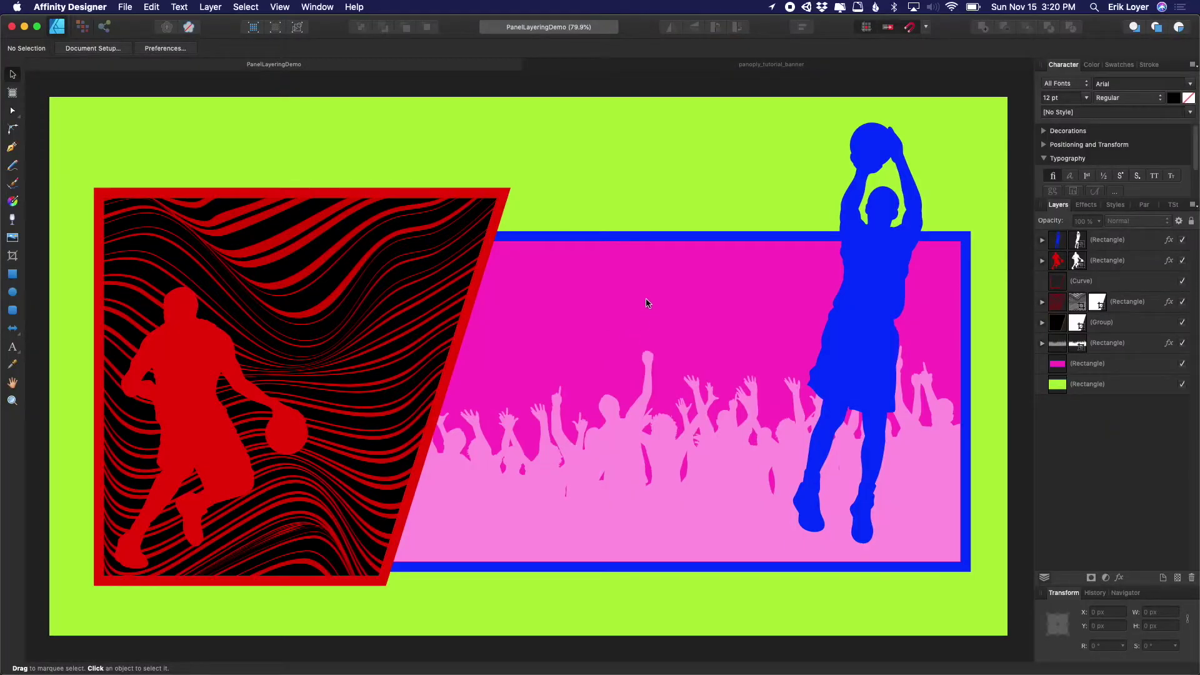
{"action": "left_click", "coordinate": [1066, 368]}
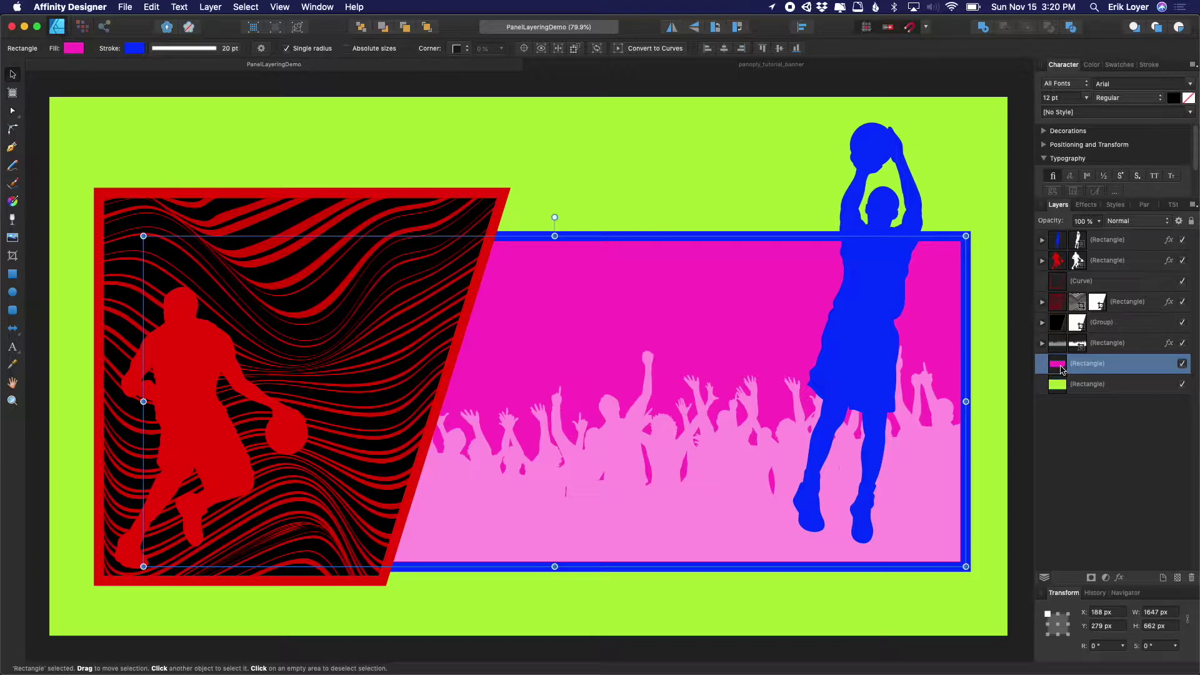
{"action": "left_click", "coordinate": [74, 50]}
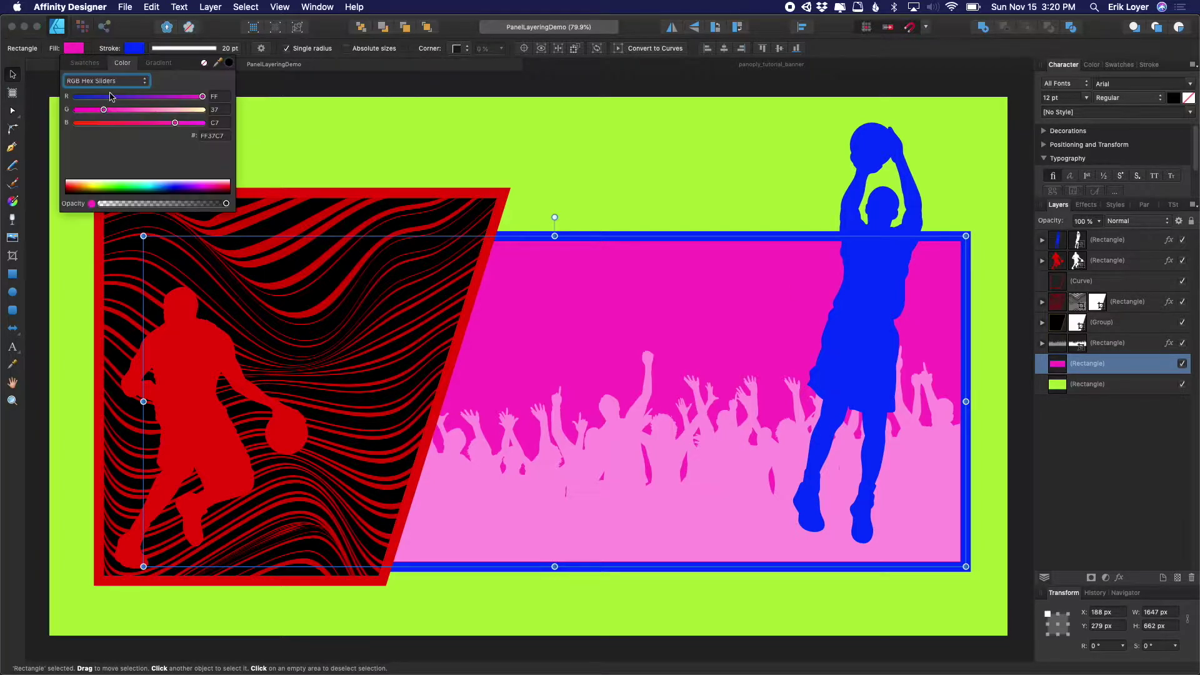
{"action": "left_click", "coordinate": [208, 136]}
{"action": "key", "text": "super+c"}
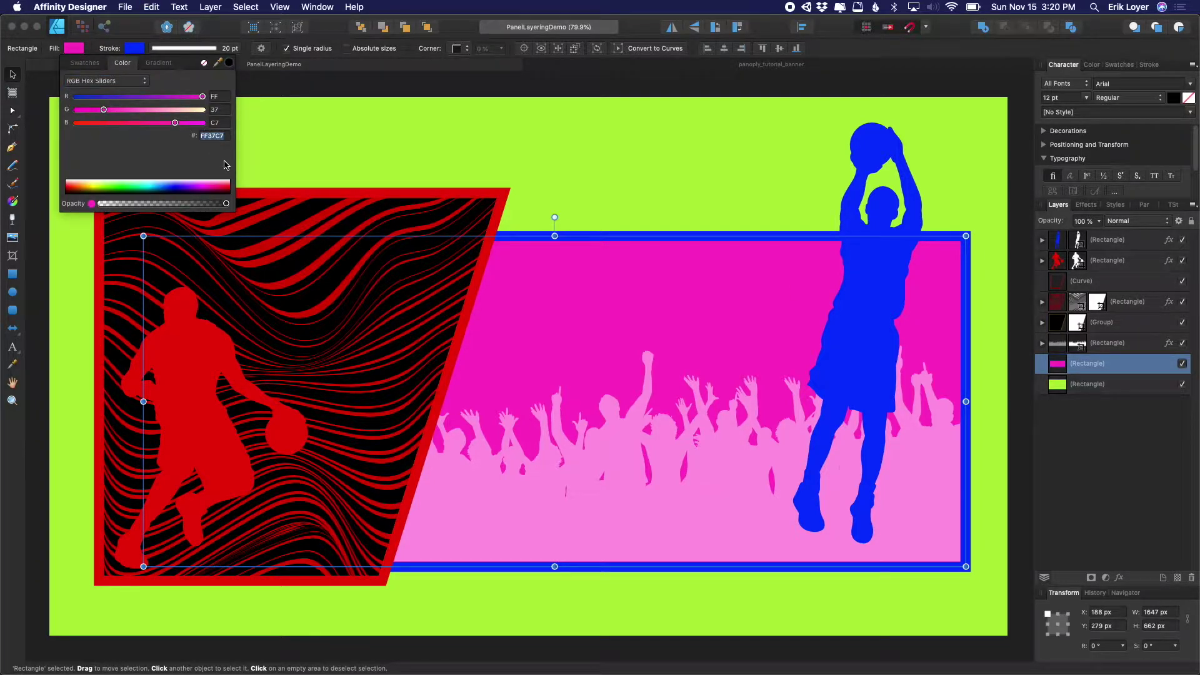
Step: Switch to Unity and set the Panel camera's background color to the copied hex value FF37C7
{"action": "key", "text": "super+Tab"}
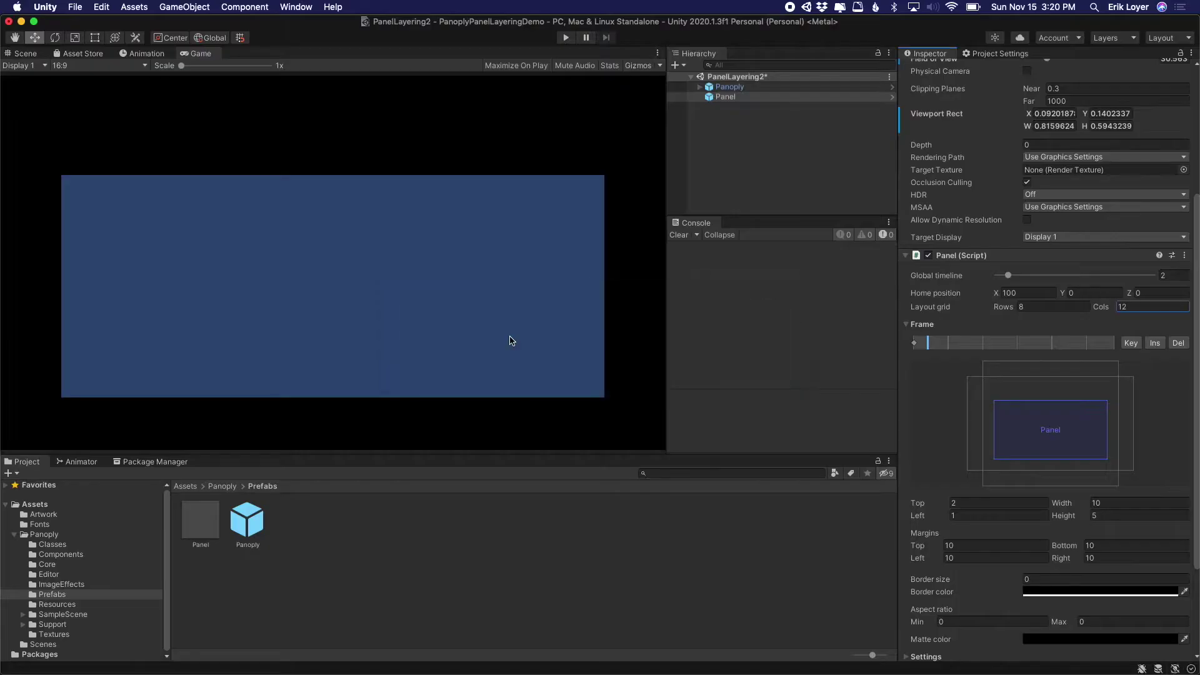
{"action": "scroll", "coordinate": [1000, 300], "scroll_direction": "up", "scroll_amount": 4}
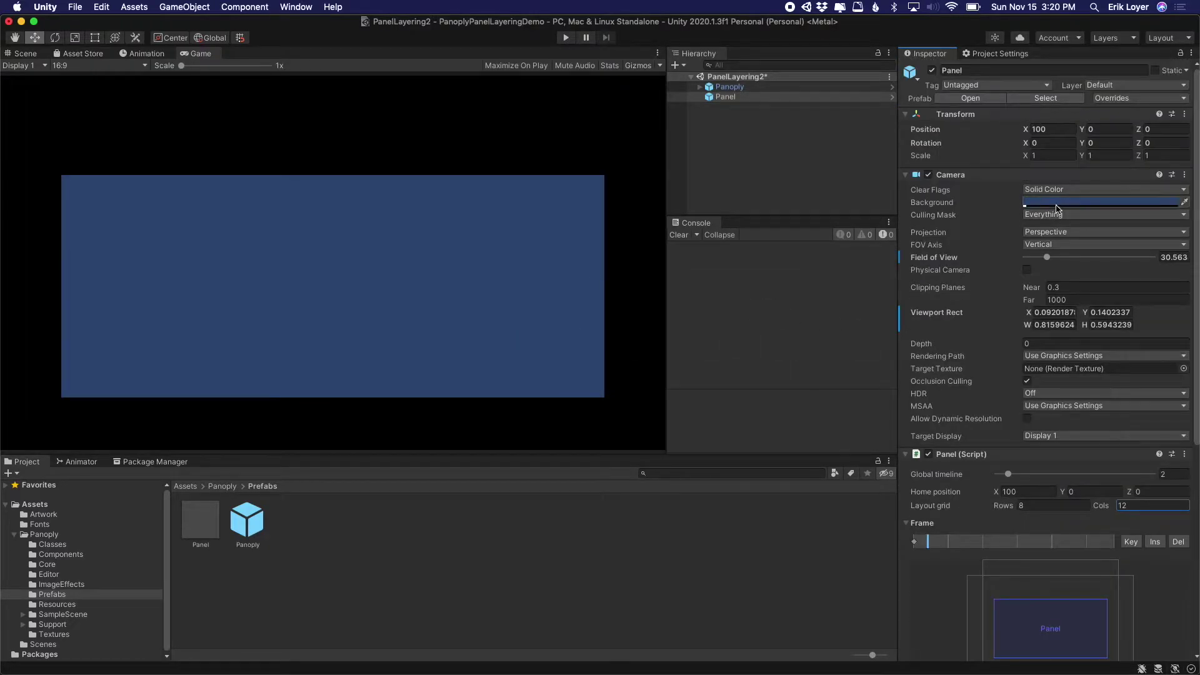
{"action": "left_click", "coordinate": [1056, 205]}
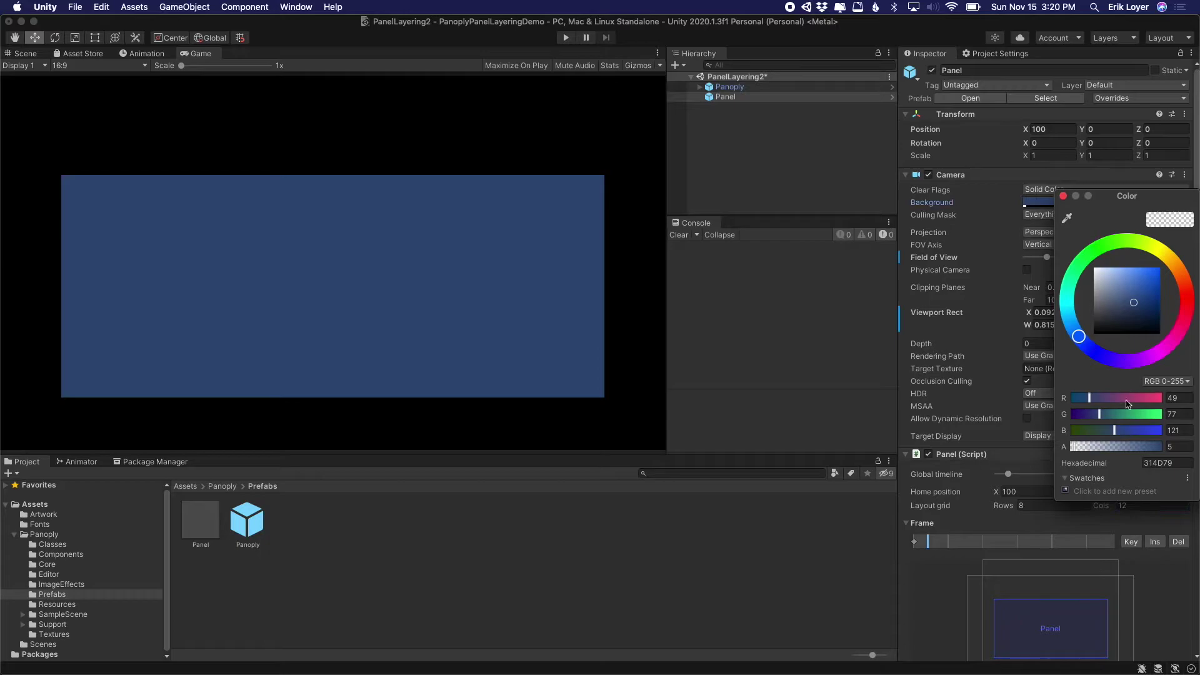
{"action": "left_click", "coordinate": [1155, 462]}
{"action": "key", "text": "super+v"}
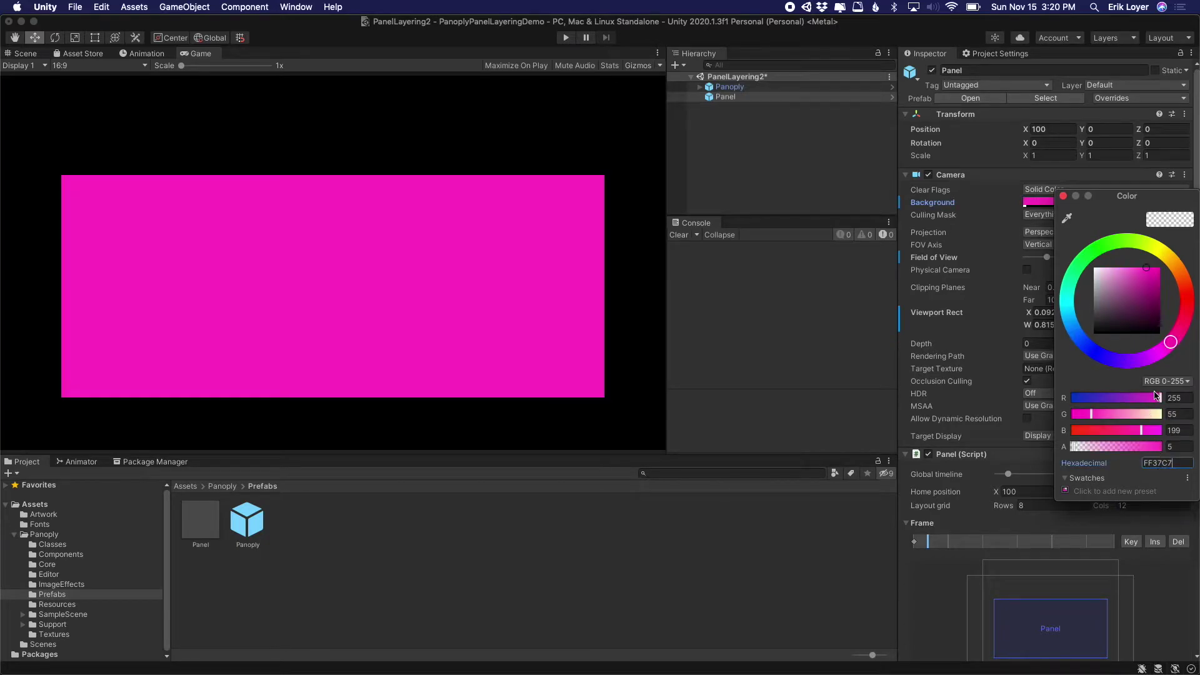
{"action": "left_click", "coordinate": [1063, 197]}
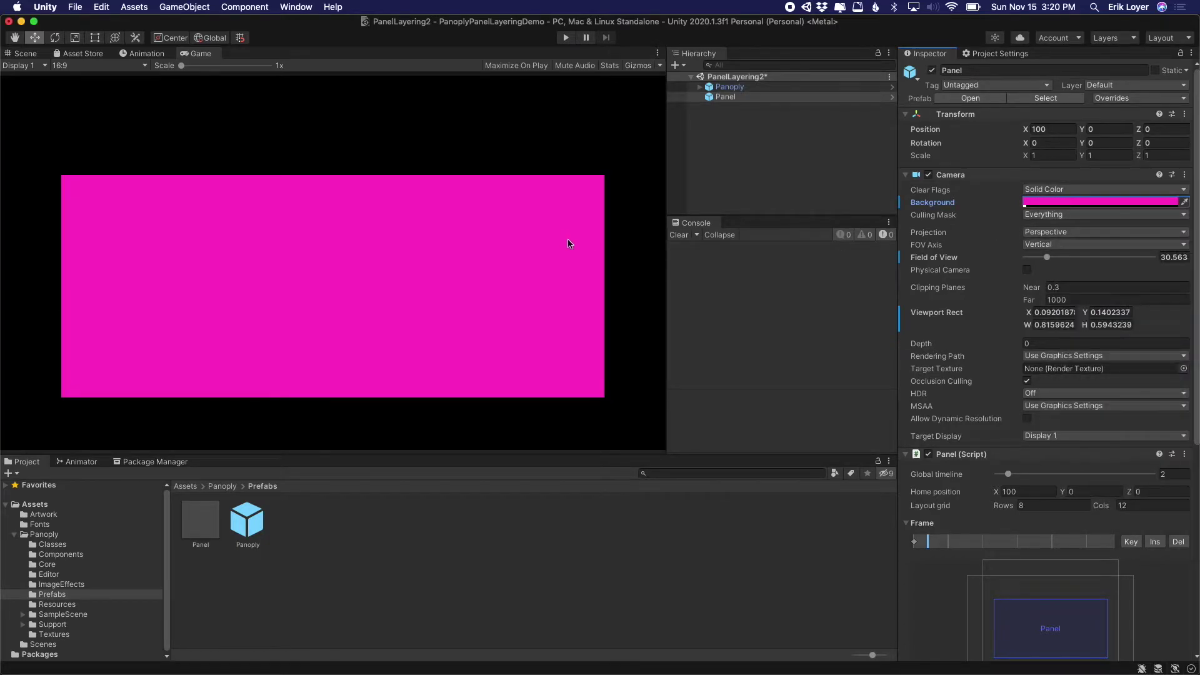
Step: Switch to Affinity Designer and copy the hex code of the magenta rectangle's blue stroke color
{"action": "key", "text": "super+Tab"}
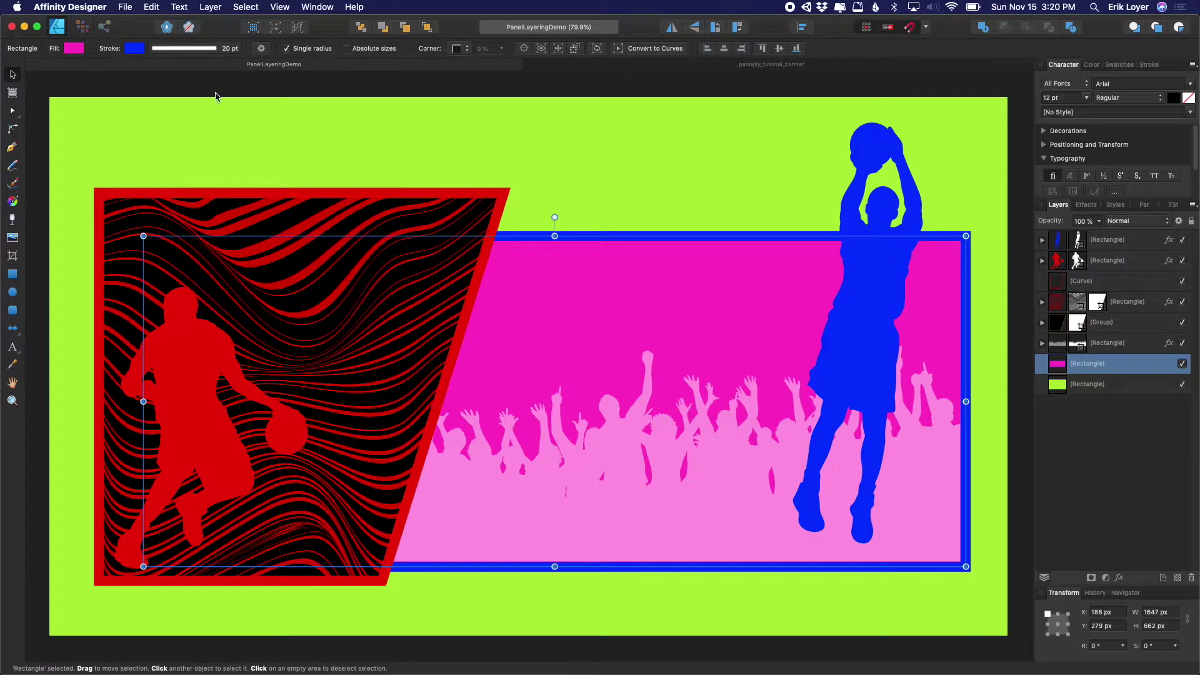
{"action": "left_click", "coordinate": [134, 49]}
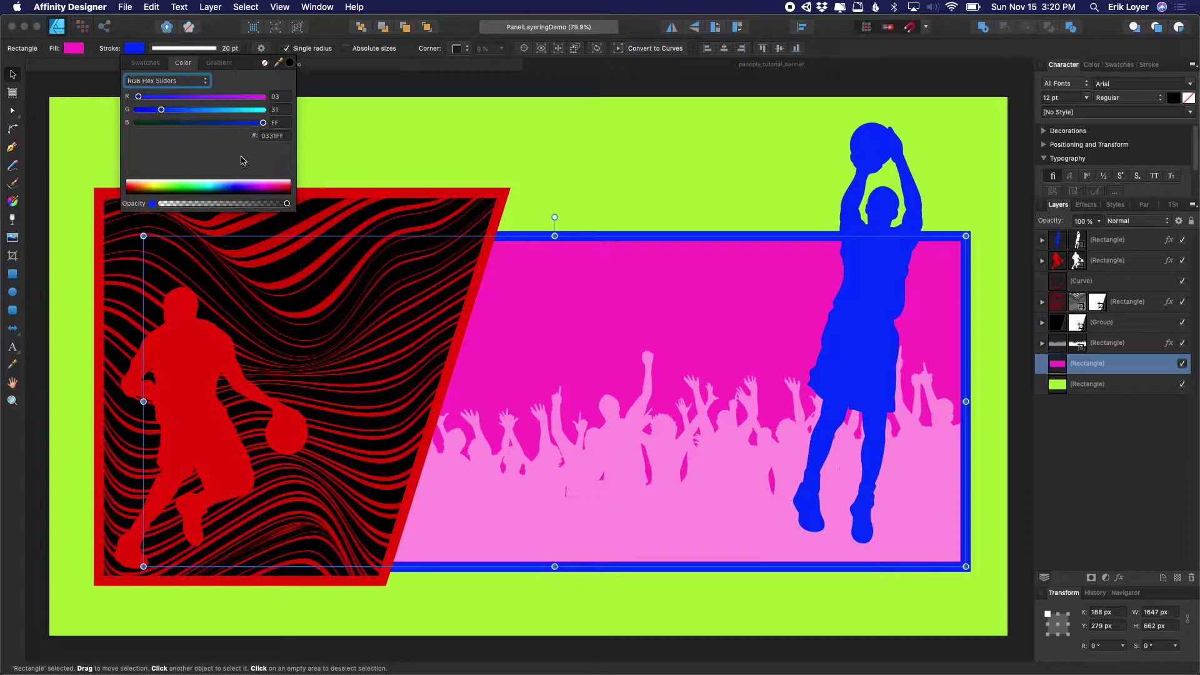
{"action": "double_click", "coordinate": [273, 136]}
{"action": "key", "text": "super+c"}
{"action": "key", "text": "alt"}
Step: Switch to Unity and give the panel a border of size 20 in the copied blue 0331FF
{"action": "key", "text": "super+Tab"}
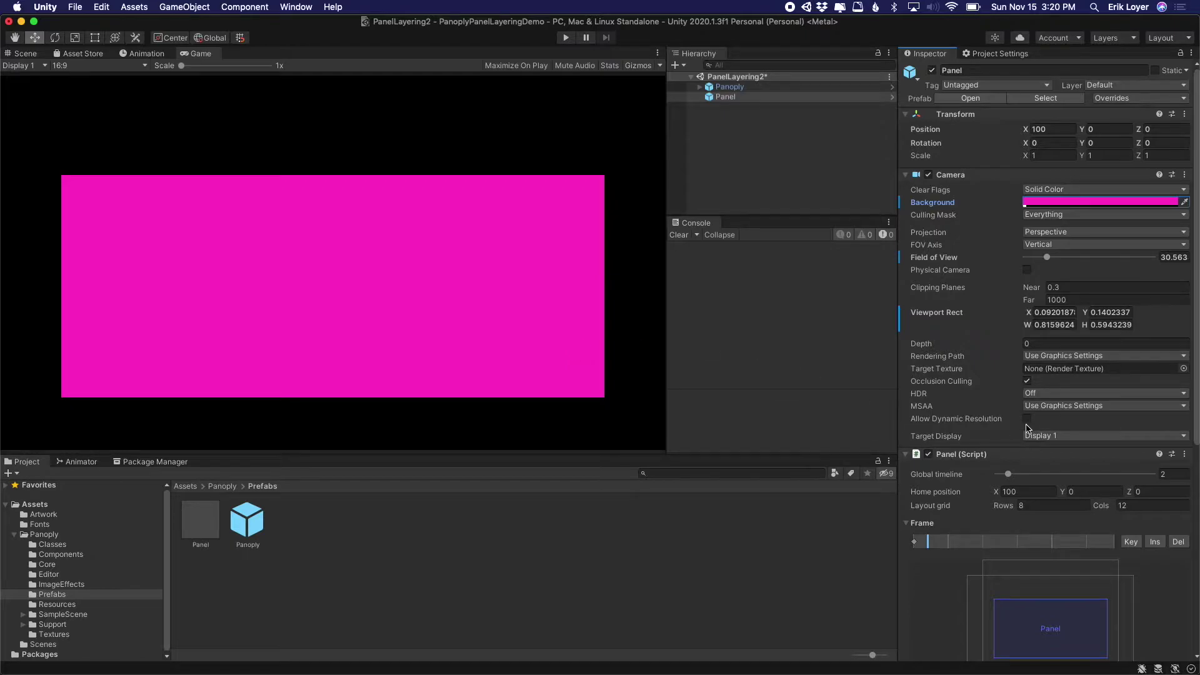
{"action": "scroll", "coordinate": [1025, 426], "scroll_direction": "down", "scroll_amount": 10}
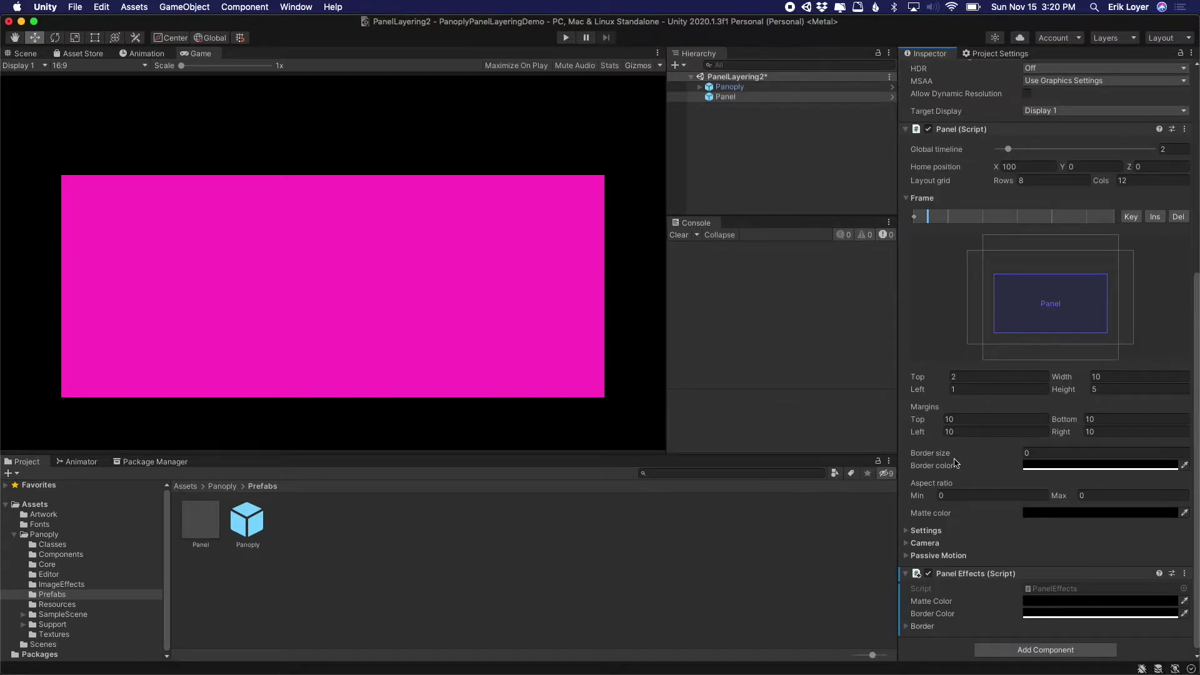
{"action": "left_click", "coordinate": [1050, 455]}
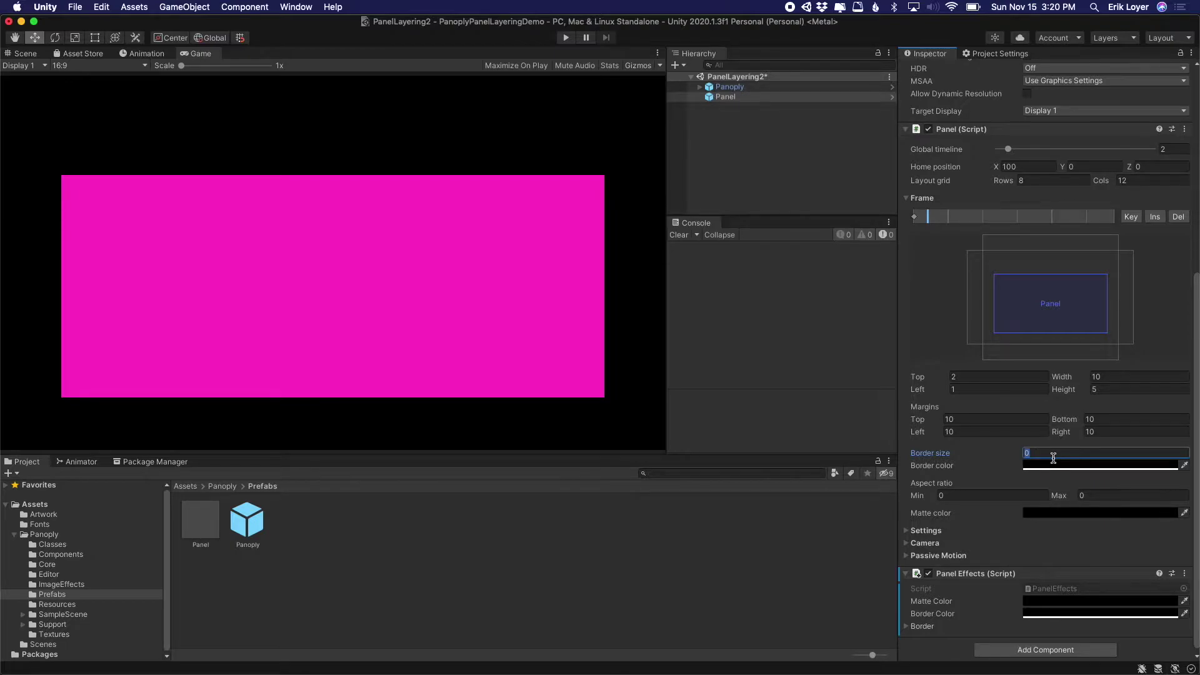
{"action": "type", "text": "20"}
{"action": "left_click", "coordinate": [1054, 465]}
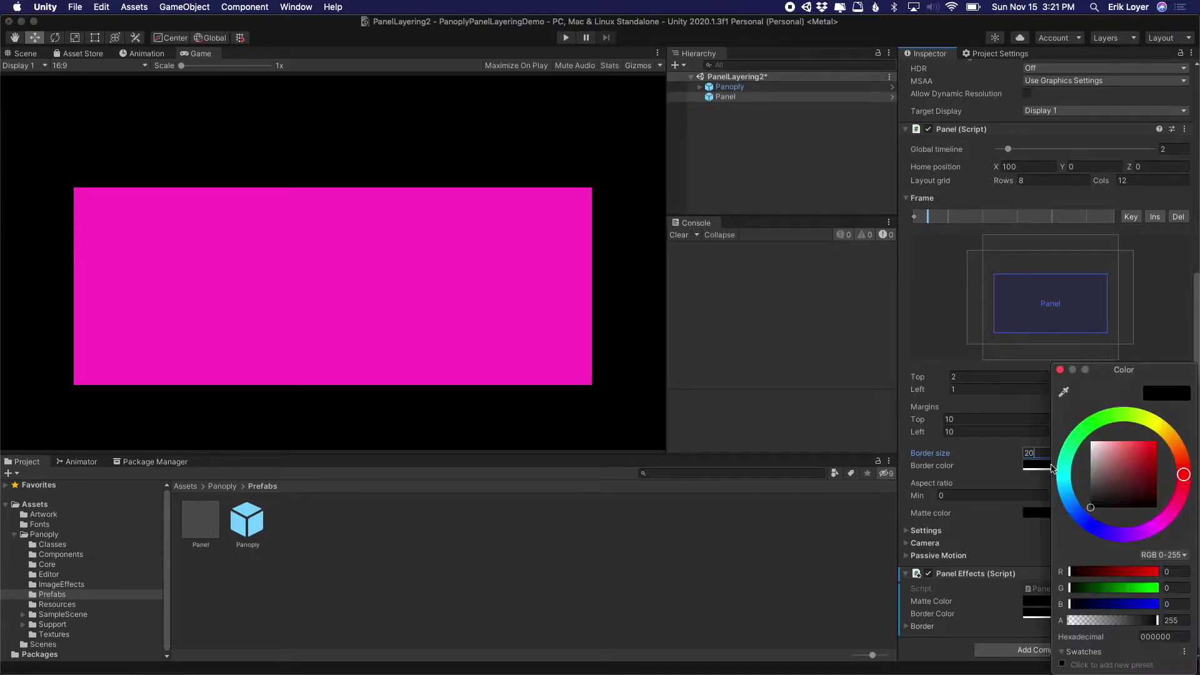
{"action": "left_click", "coordinate": [1163, 635]}
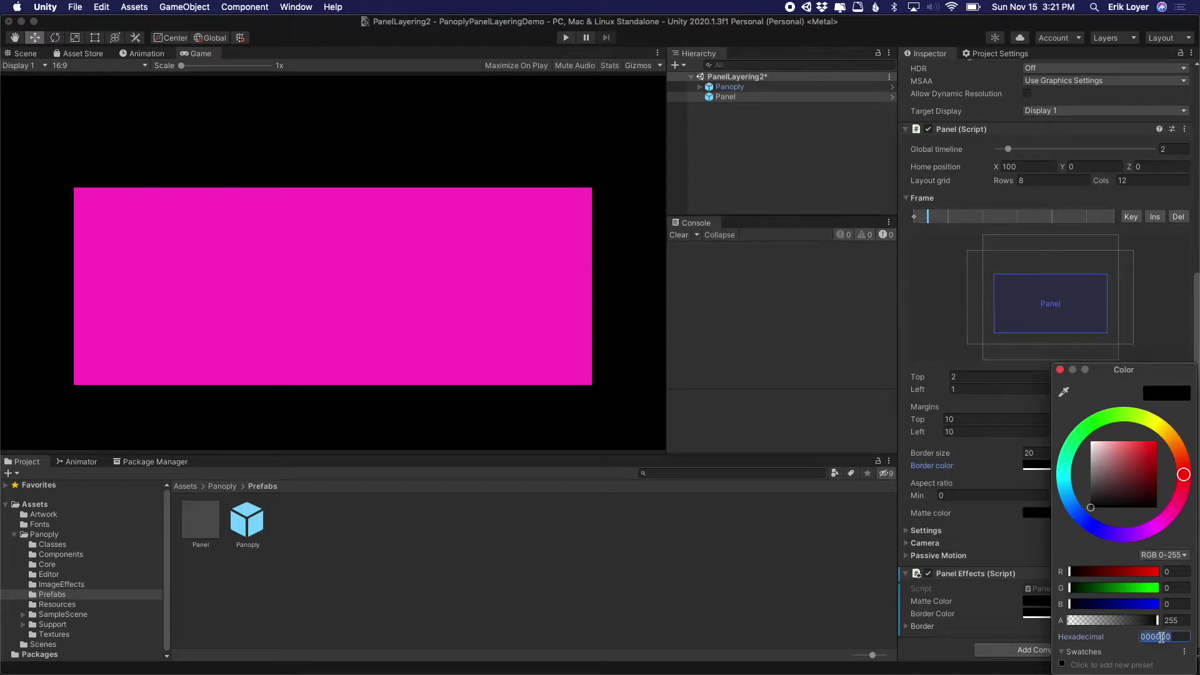
{"action": "key", "text": "super+v"}
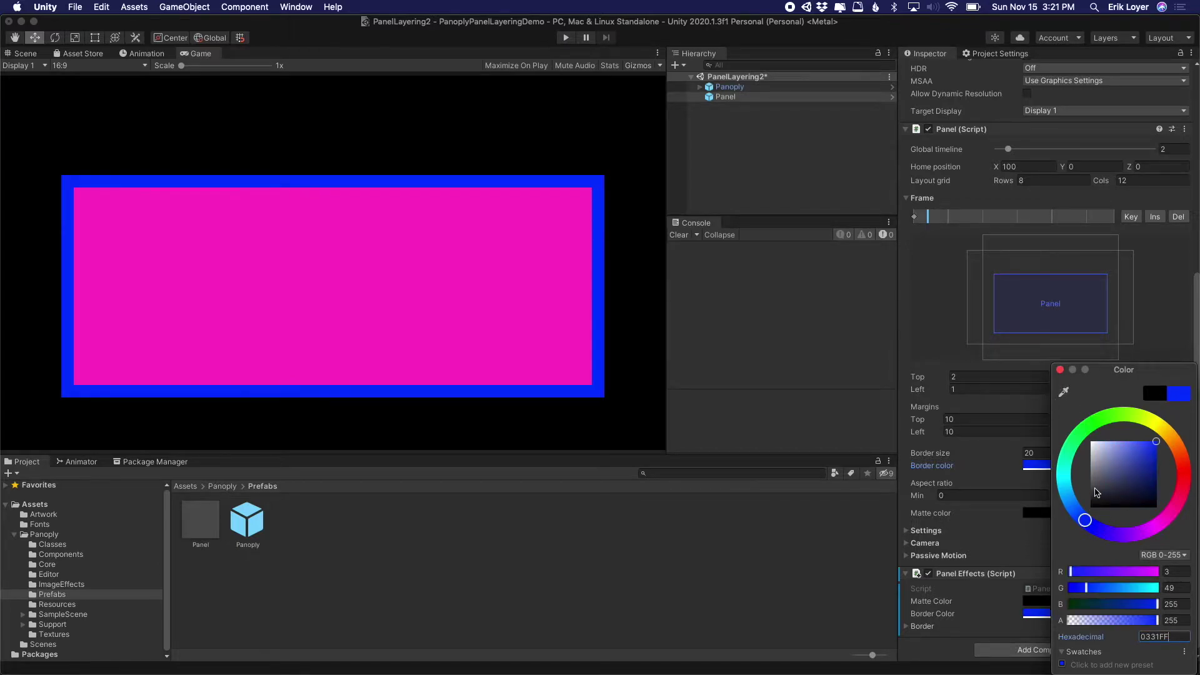
{"action": "left_click", "coordinate": [1060, 370]}
Step: Reduce the panel's border size to 15
{"action": "left_click", "coordinate": [1024, 454]}
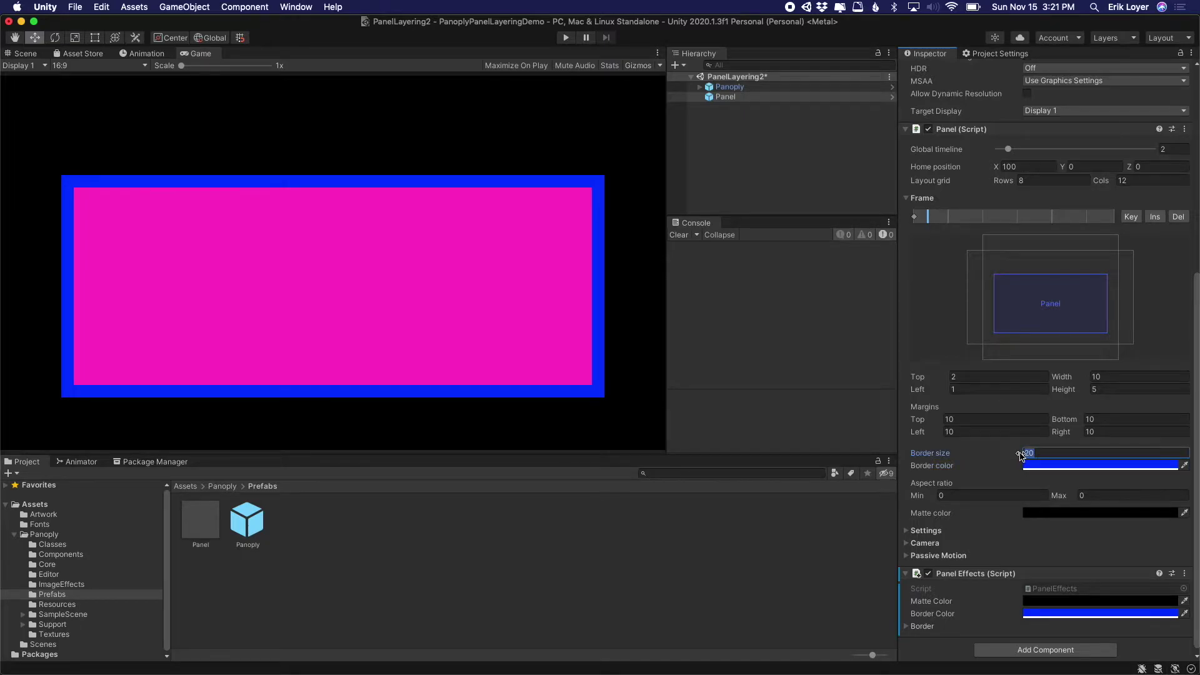
{"action": "type", "text": "10"}
{"action": "key", "text": "BackSpace"}
{"action": "type", "text": "5"}
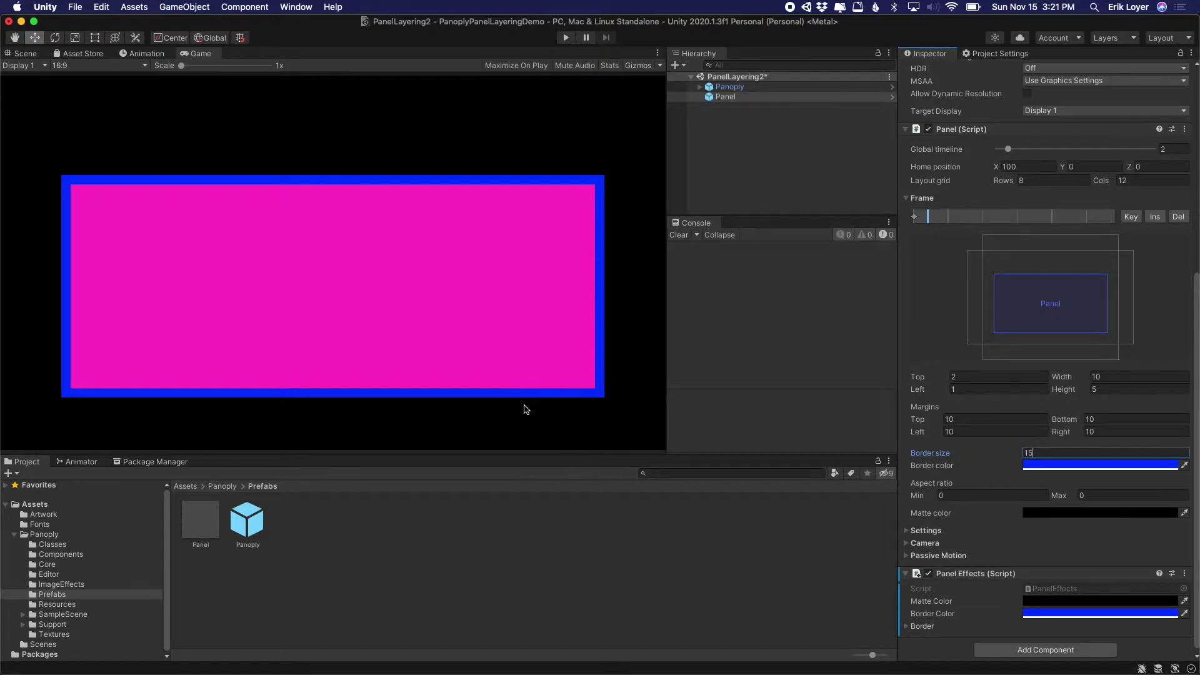
Step: Switch to Affinity Designer and compare the blue-bordered magenta rectangle and its crowd with the panel in Unity
{"action": "key", "text": "super+Tab"}
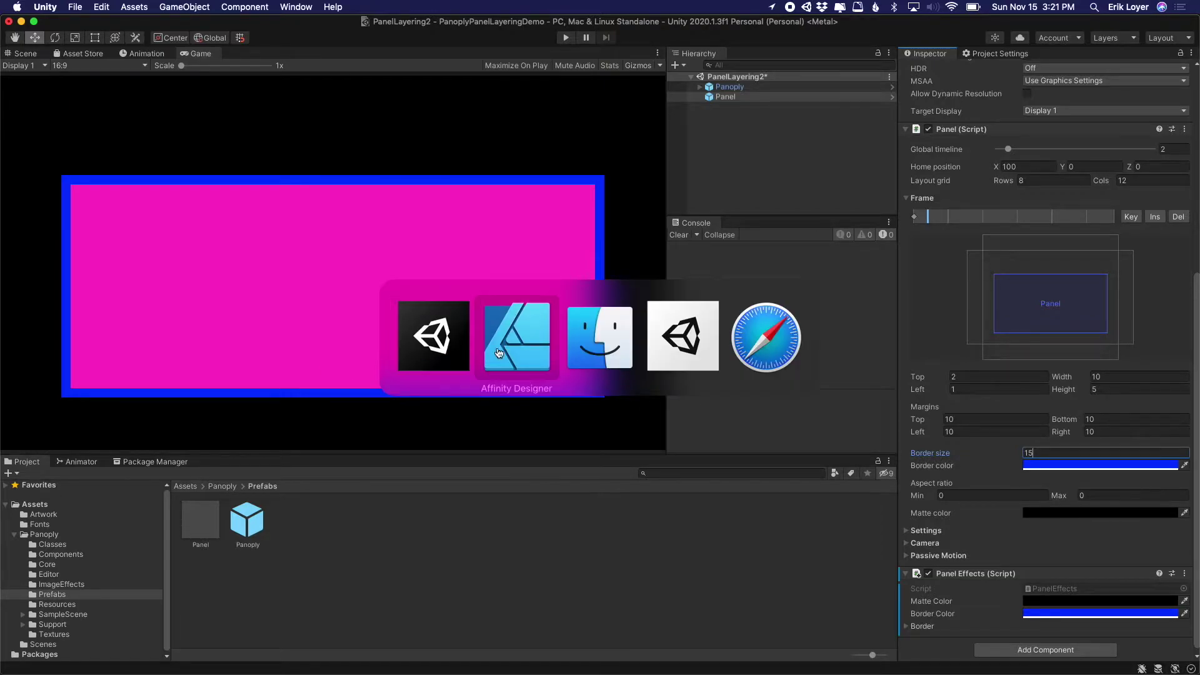
{"action": "left_click", "coordinate": [513, 369]}
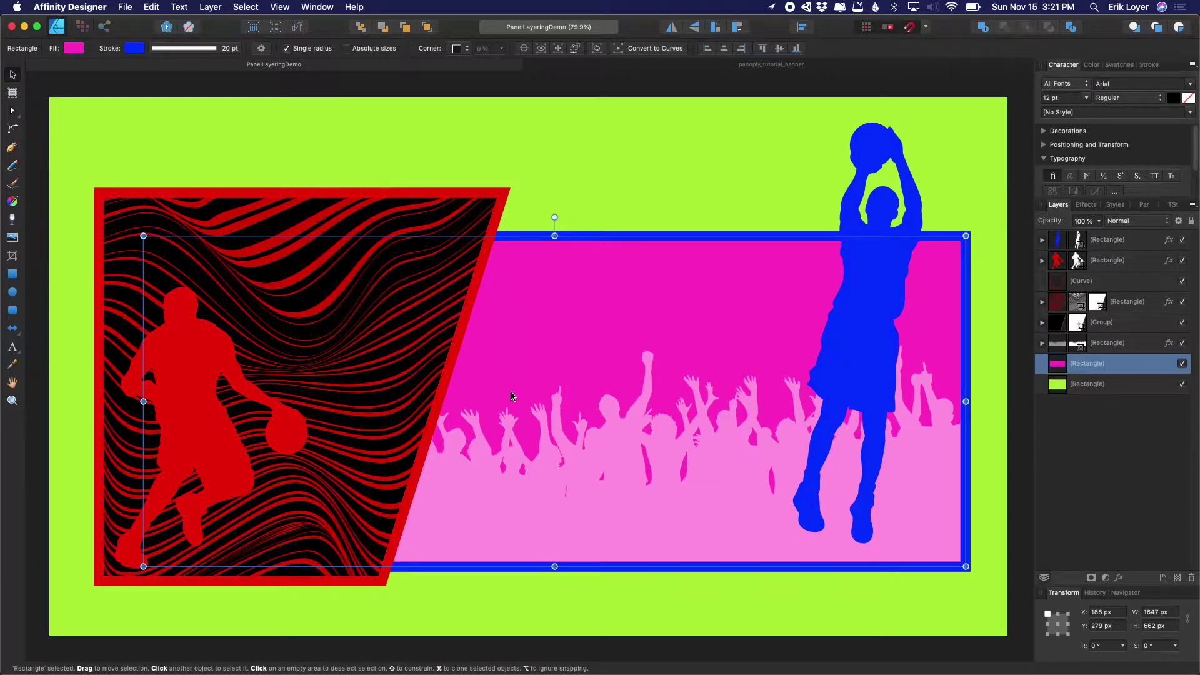
{"action": "key", "text": "super+Tab"}
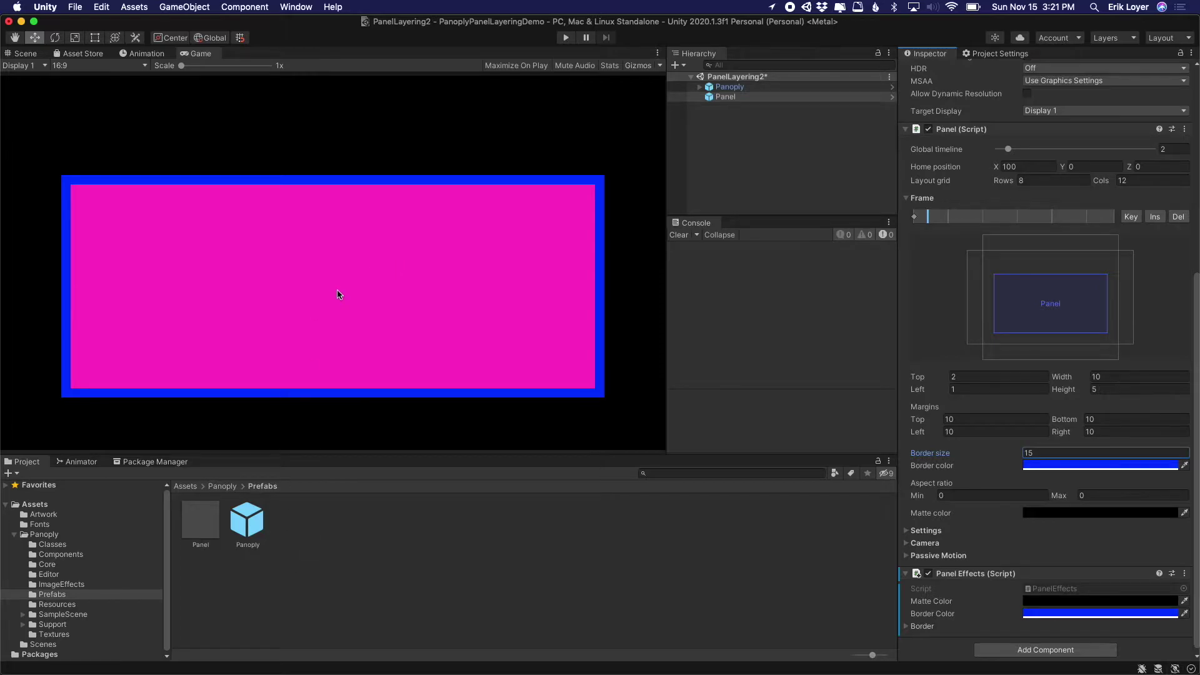
{"action": "key", "text": "super+Tab"}
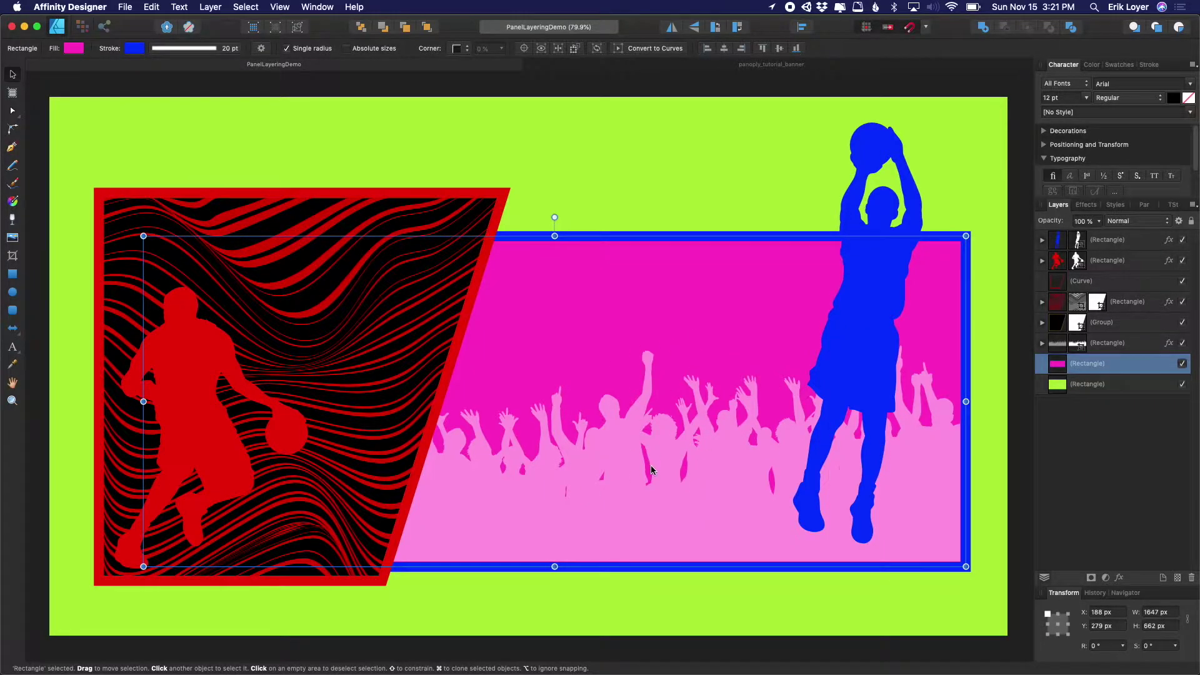
Step: Switch to Unity and add the crowd sprite from the Artwork folder to the scene as its own object
{"action": "key", "text": "super+Tab"}
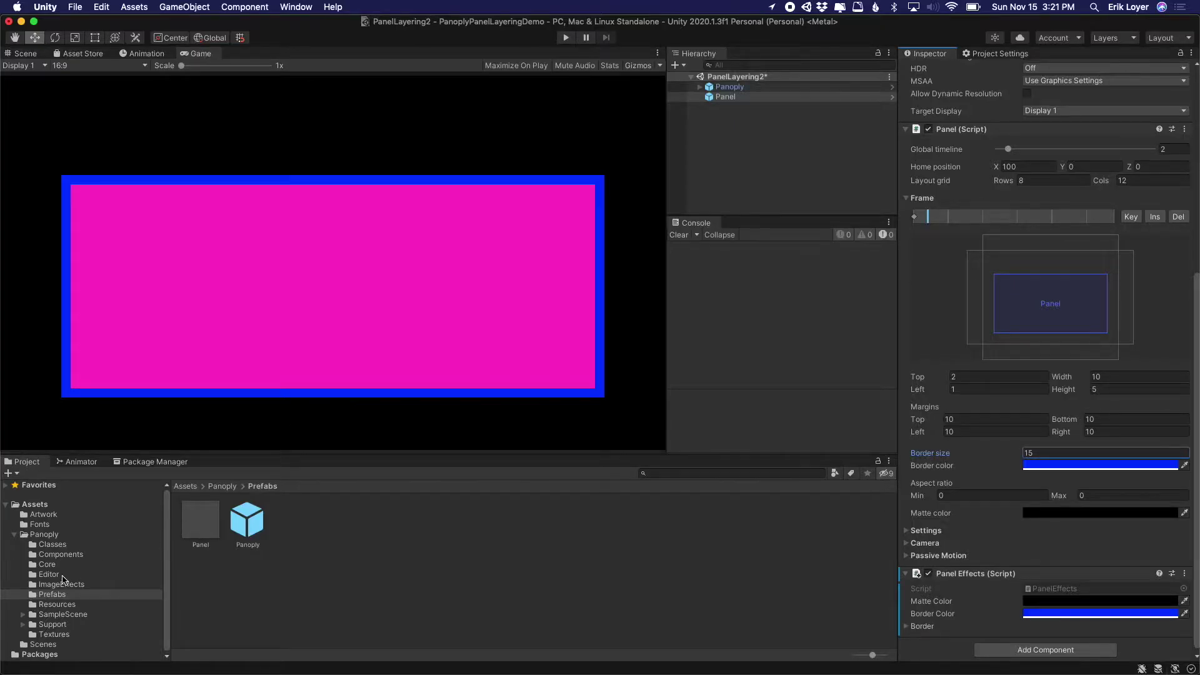
{"action": "left_click", "coordinate": [39, 514]}
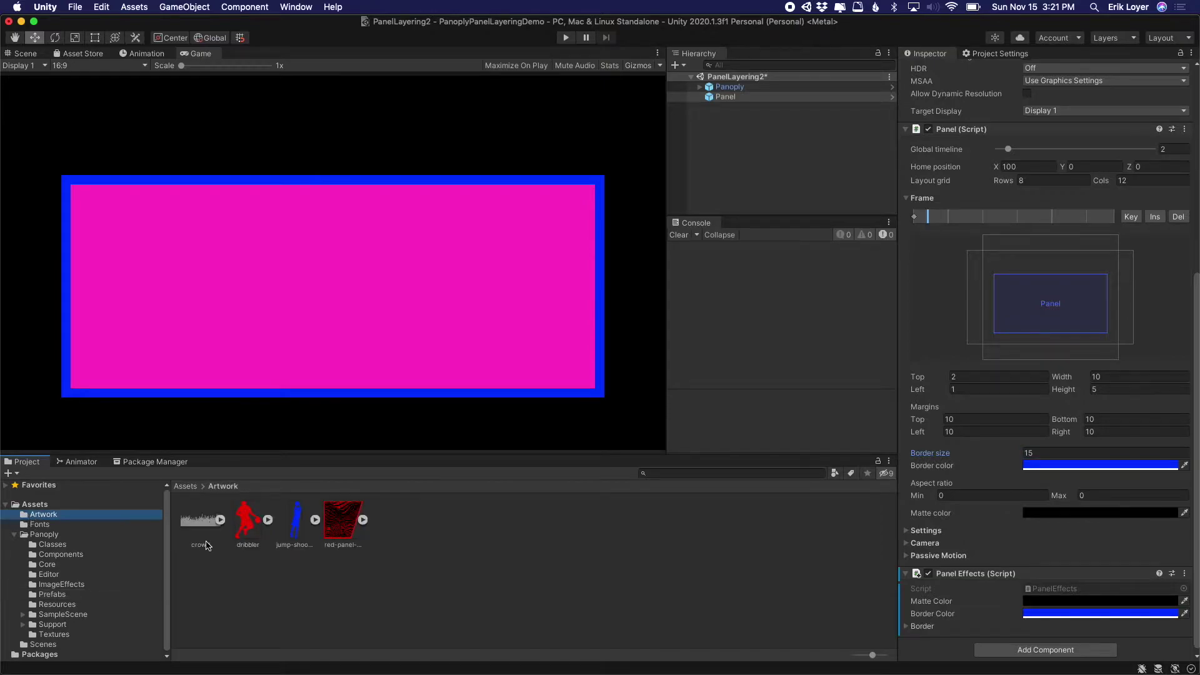
{"action": "left_click_drag", "start_coordinate": [190, 523], "coordinate": [766, 187]}
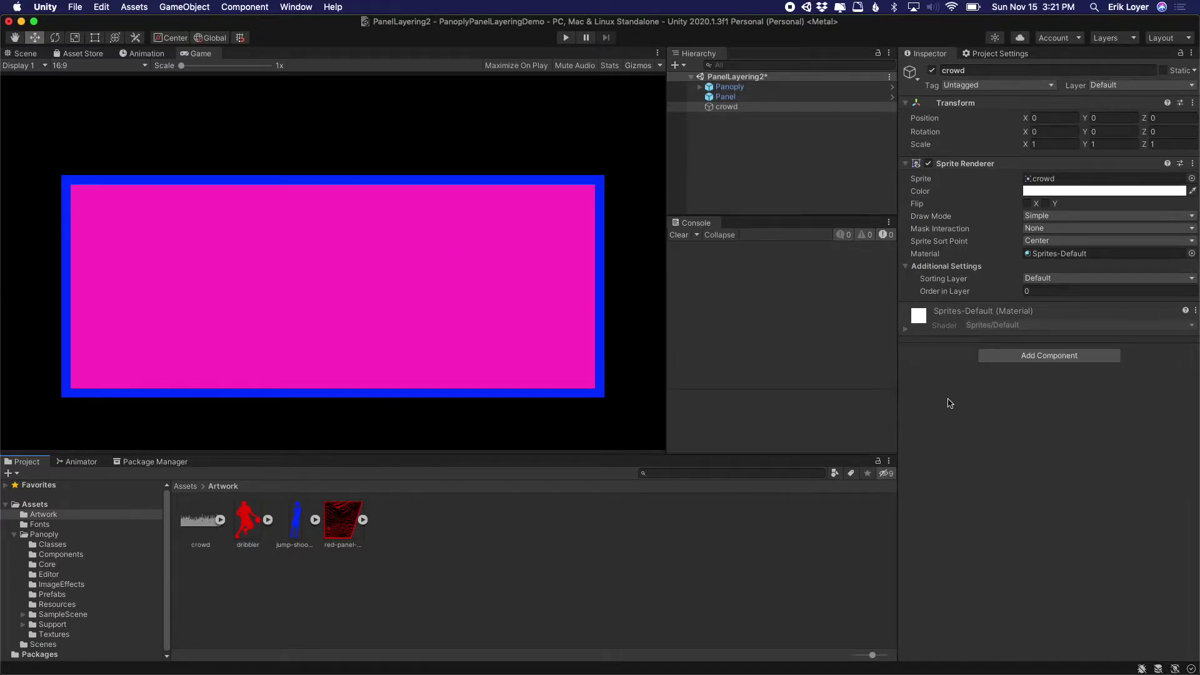
Step: Add an Artwork component to the crowd object and assign Panel as its base panel
{"action": "left_click", "coordinate": [1015, 360]}
{"action": "type", "text": "artw"}
{"action": "key", "text": "Return"}
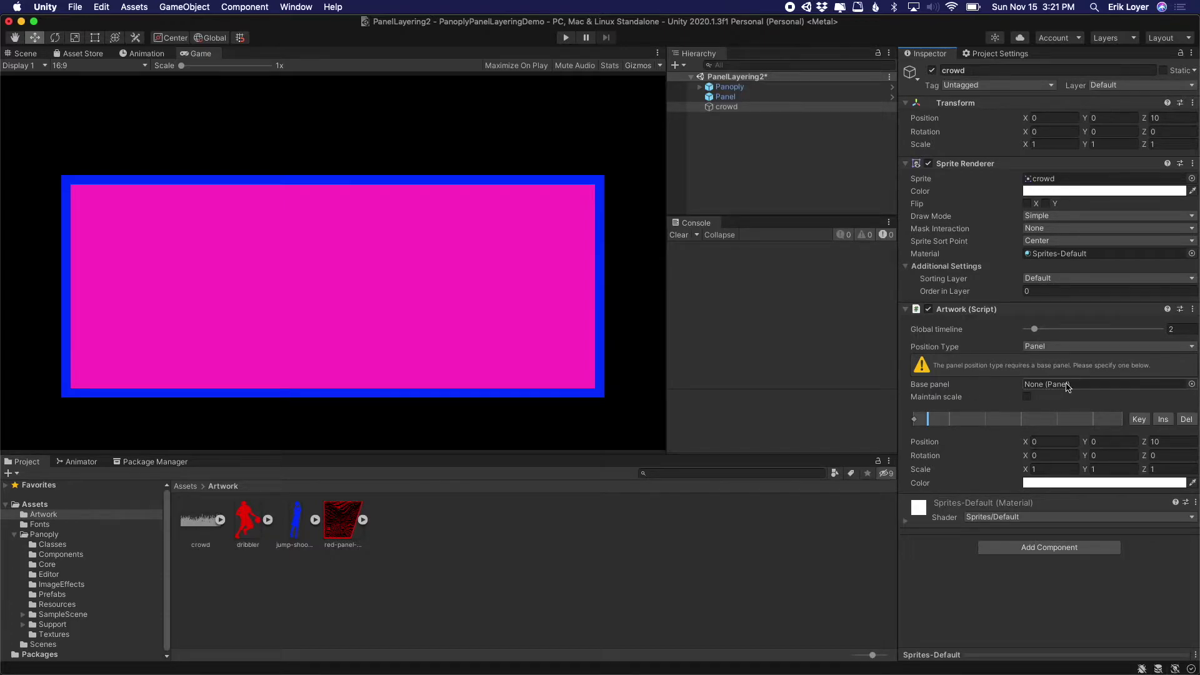
{"action": "left_click_drag", "start_coordinate": [724, 97], "coordinate": [1074, 386]}
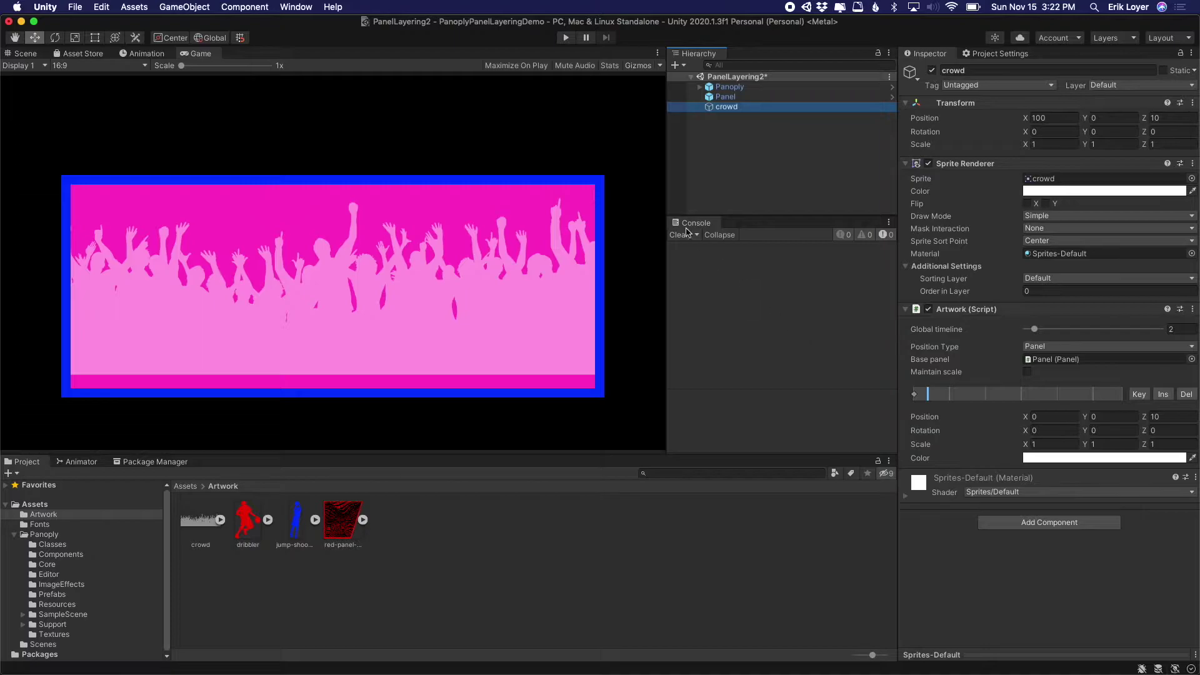
Step: Lower the crowd artwork within the panel to a Y position of -0.76
{"action": "left_click", "coordinate": [728, 97]}
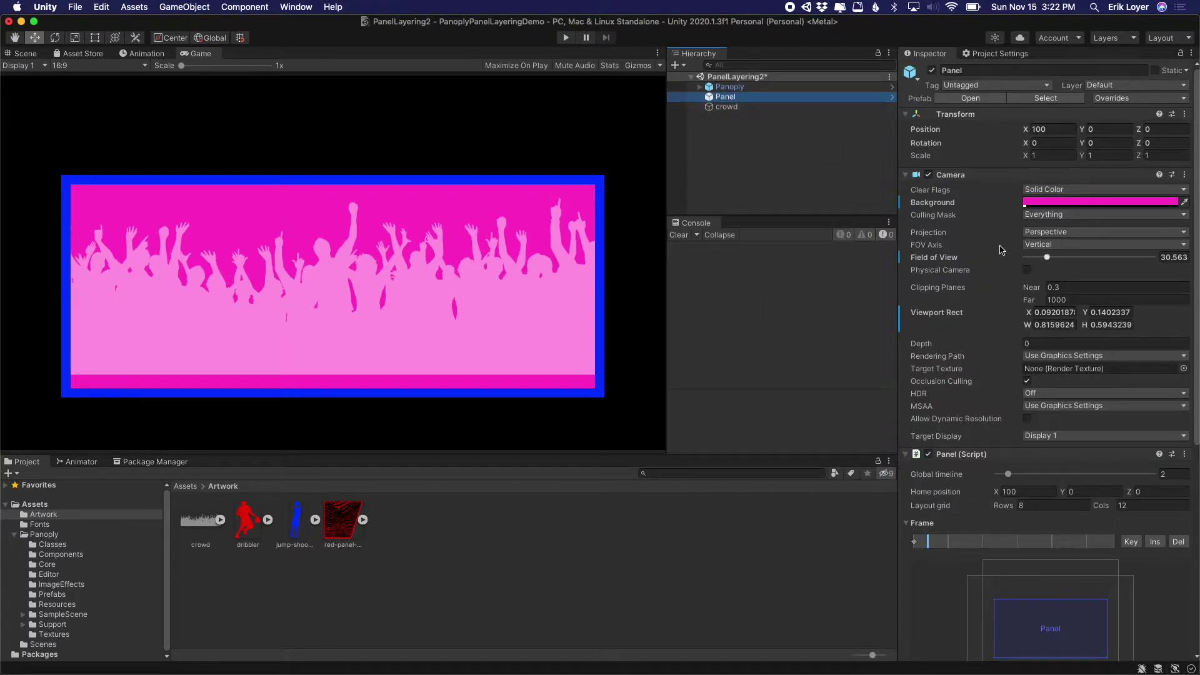
{"action": "left_click", "coordinate": [741, 107]}
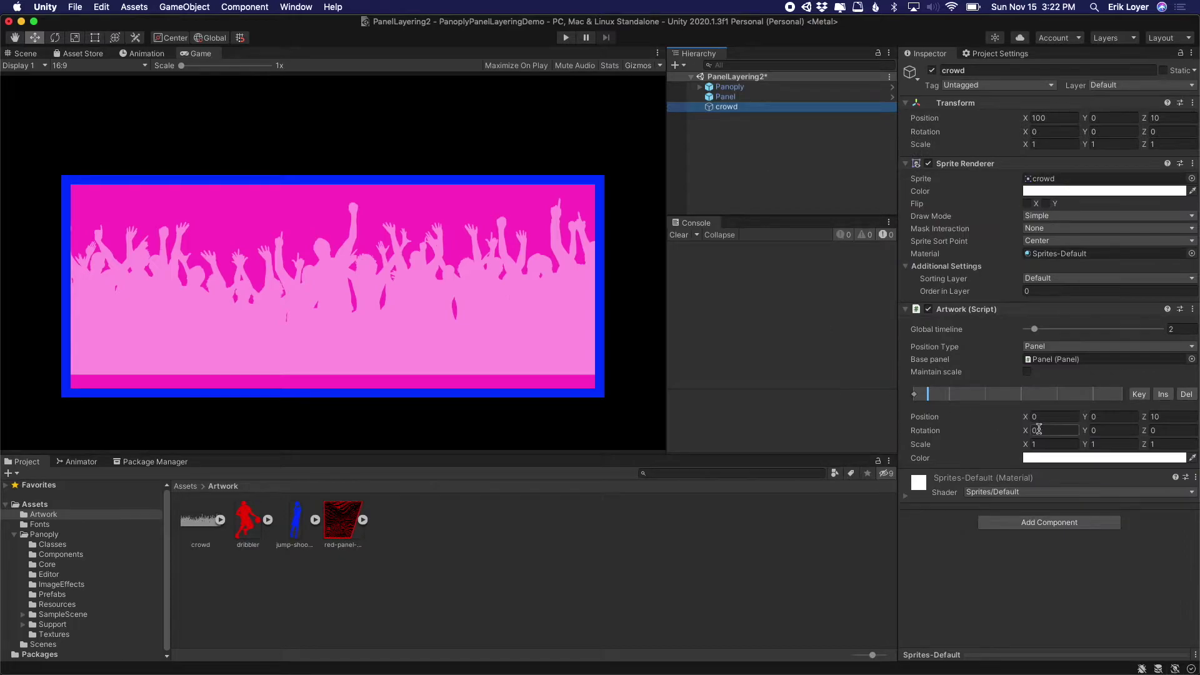
{"action": "left_click_drag", "start_coordinate": [1088, 423], "coordinate": [1072, 421]}
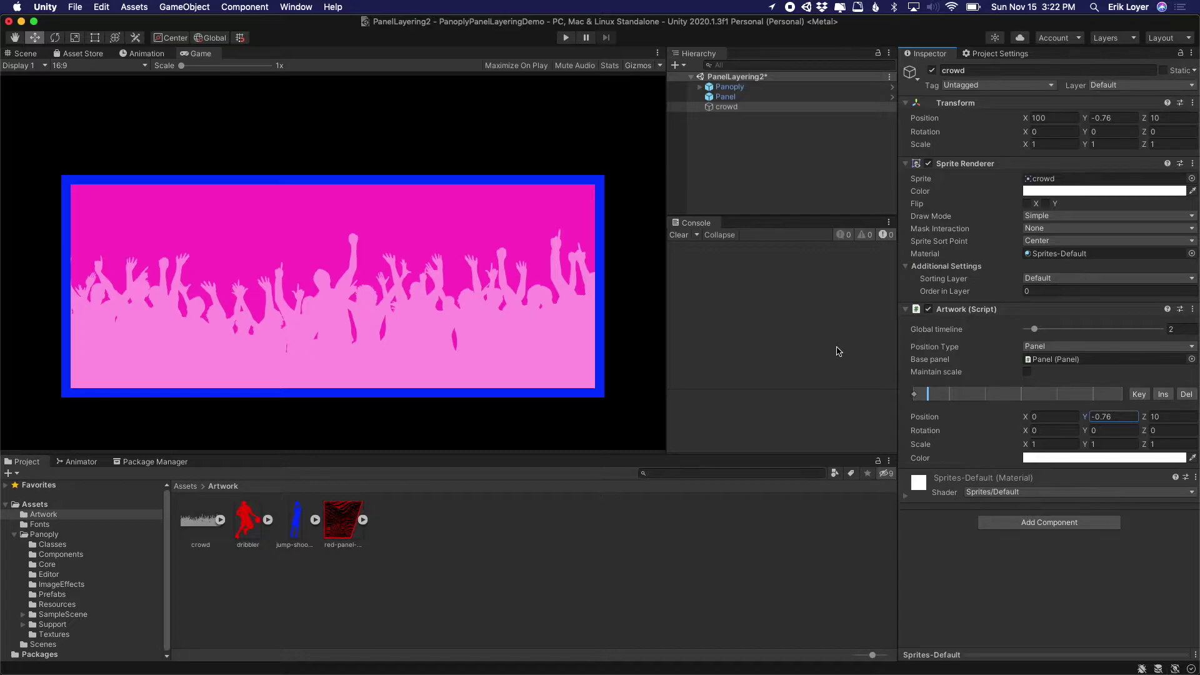
Step: Switch to Affinity Designer and examine how the blue jump shooter overlaps the magenta panel, comparing it with the Unity scene
{"action": "key", "text": "super+Tab"}
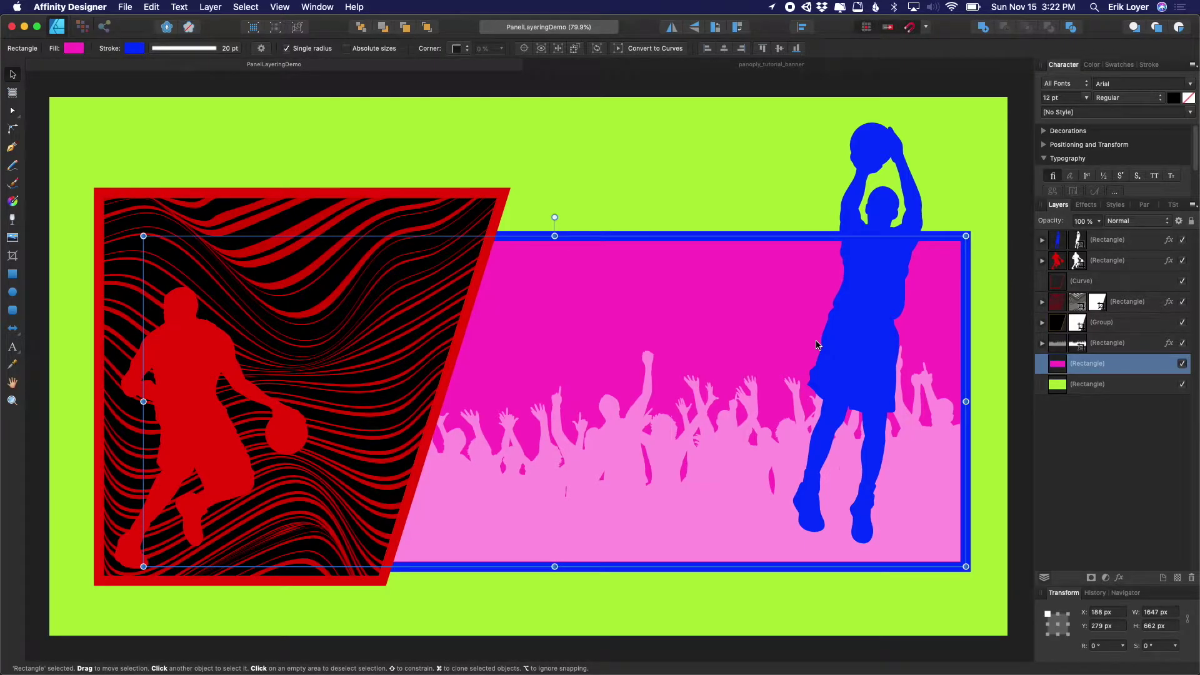
{"action": "key", "text": "super+Tab"}
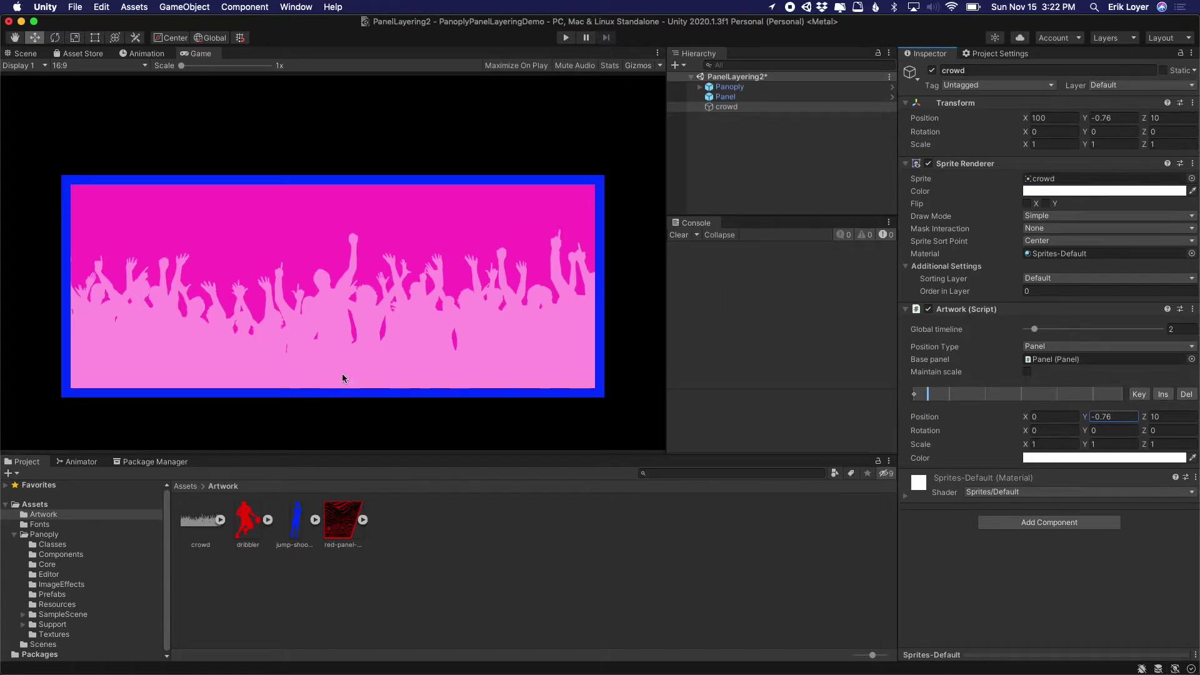
{"action": "key", "text": "super+Tab"}
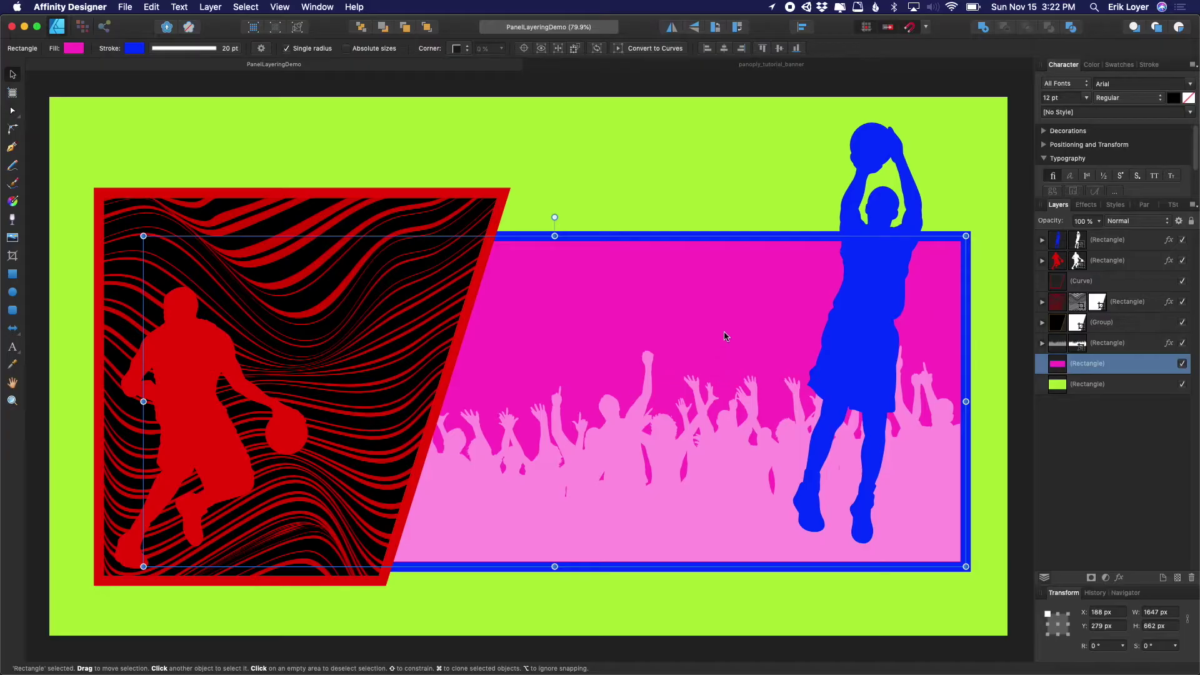
Step: Switch to Unity and add a second instance of the Panel prefab from the Panoply Prefabs folder to the scene
{"action": "key", "text": "super+Tab"}
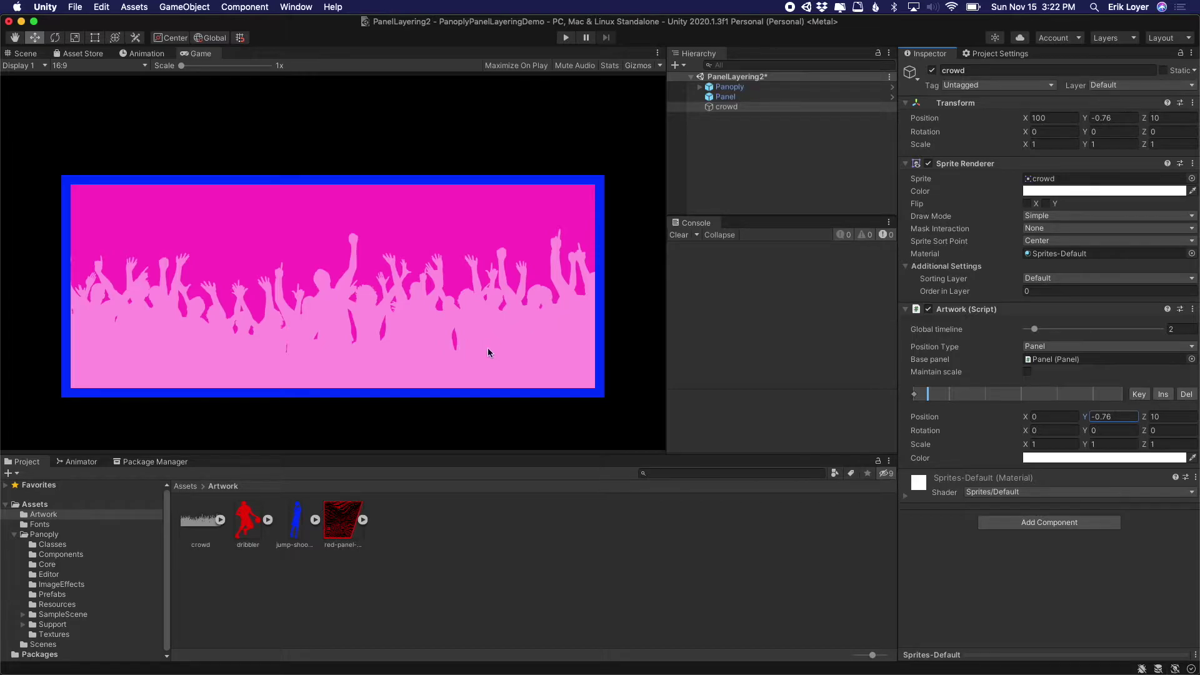
{"action": "left_click", "coordinate": [63, 596]}
{"action": "left_click_drag", "start_coordinate": [218, 528], "coordinate": [769, 171]}
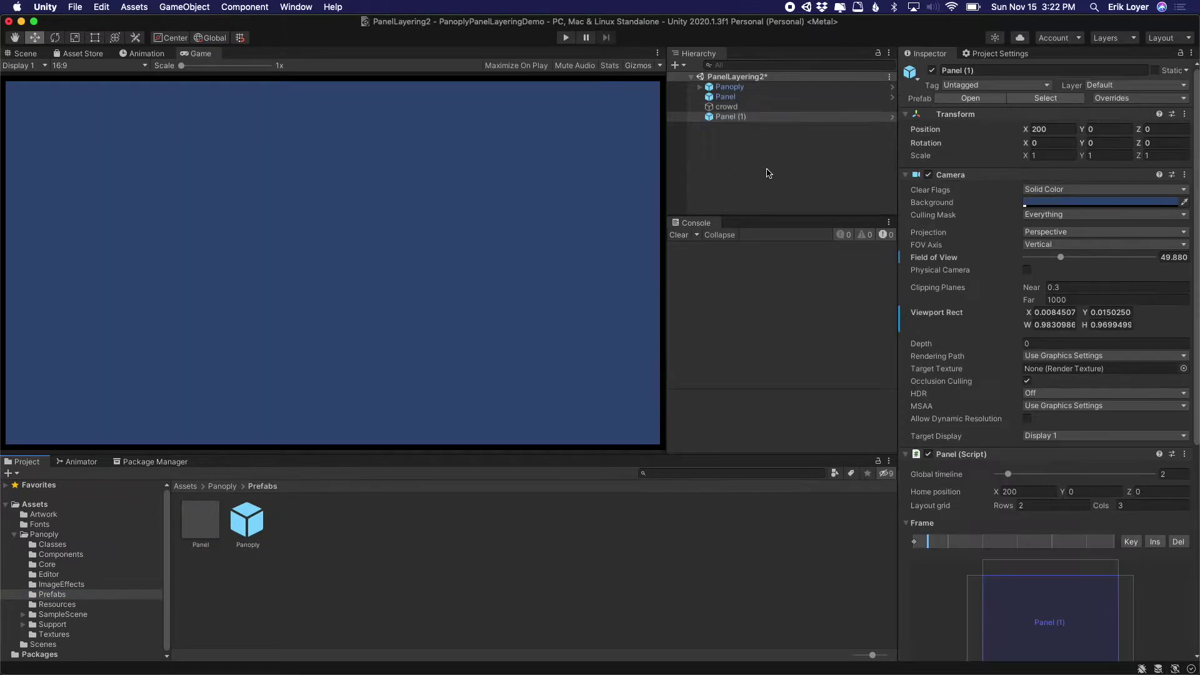
Step: Rename the original magenta panel as Crowd
{"action": "left_click", "coordinate": [726, 97]}
{"action": "left_click", "coordinate": [726, 97]}
{"action": "type", "text": "Crowd"}
{"action": "key", "text": "Return"}
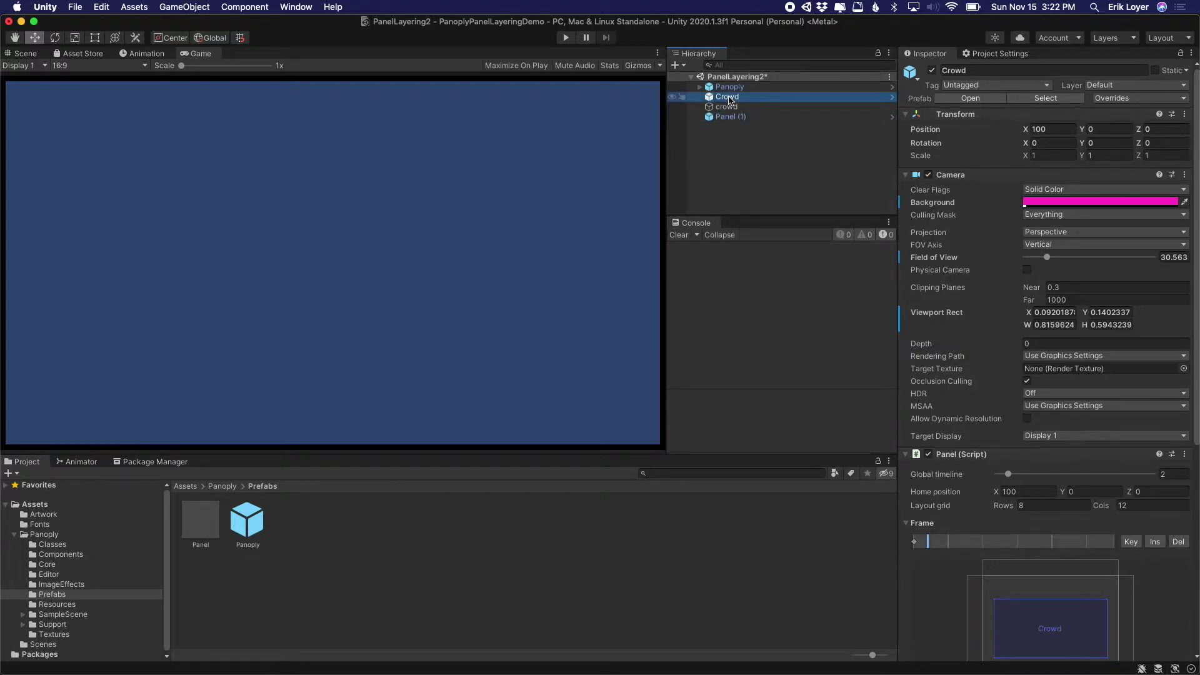
Step: Rename the newly added panel as Jump and set its camera's clear flags to Depth only
{"action": "left_click", "coordinate": [726, 117]}
{"action": "left_click", "coordinate": [727, 119]}
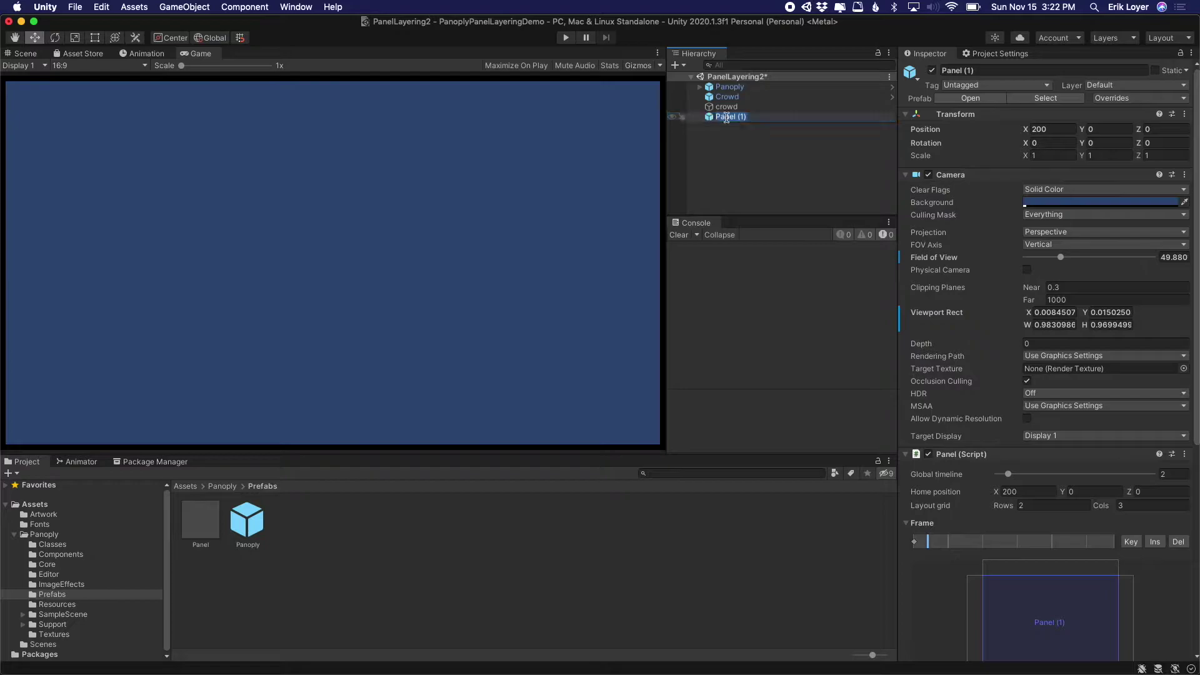
{"action": "type", "text": "J"}
{"action": "key", "text": "Return"}
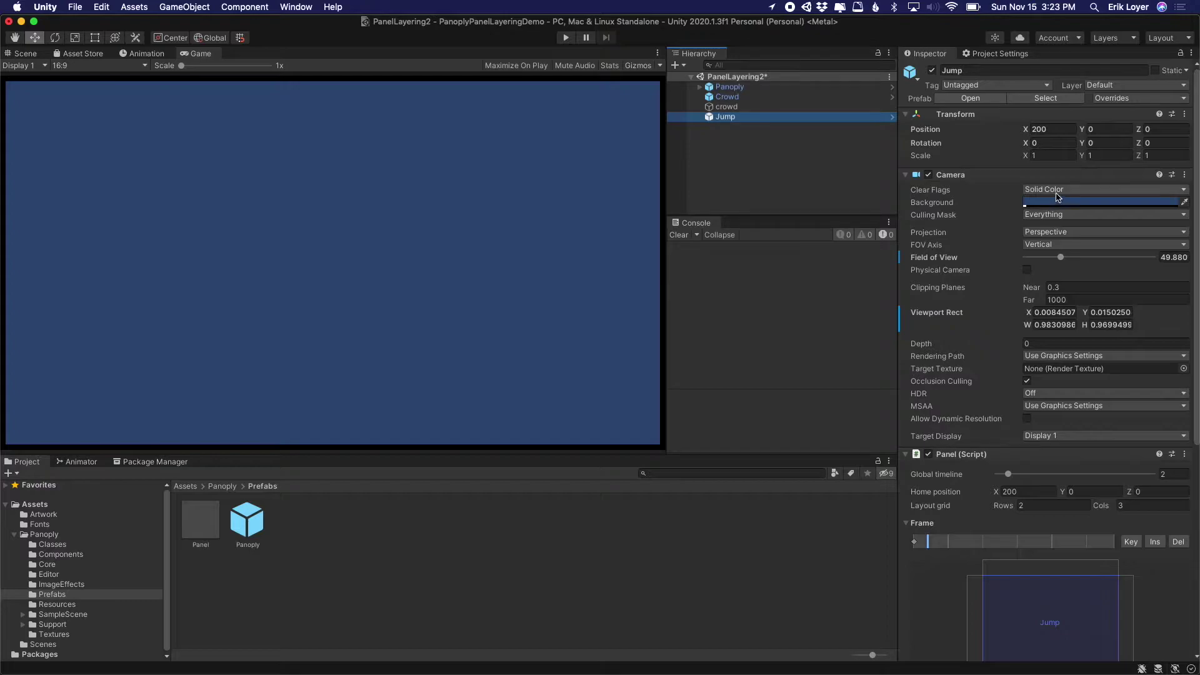
{"action": "left_click", "coordinate": [1056, 191]}
{"action": "left_click", "coordinate": [1060, 200]}
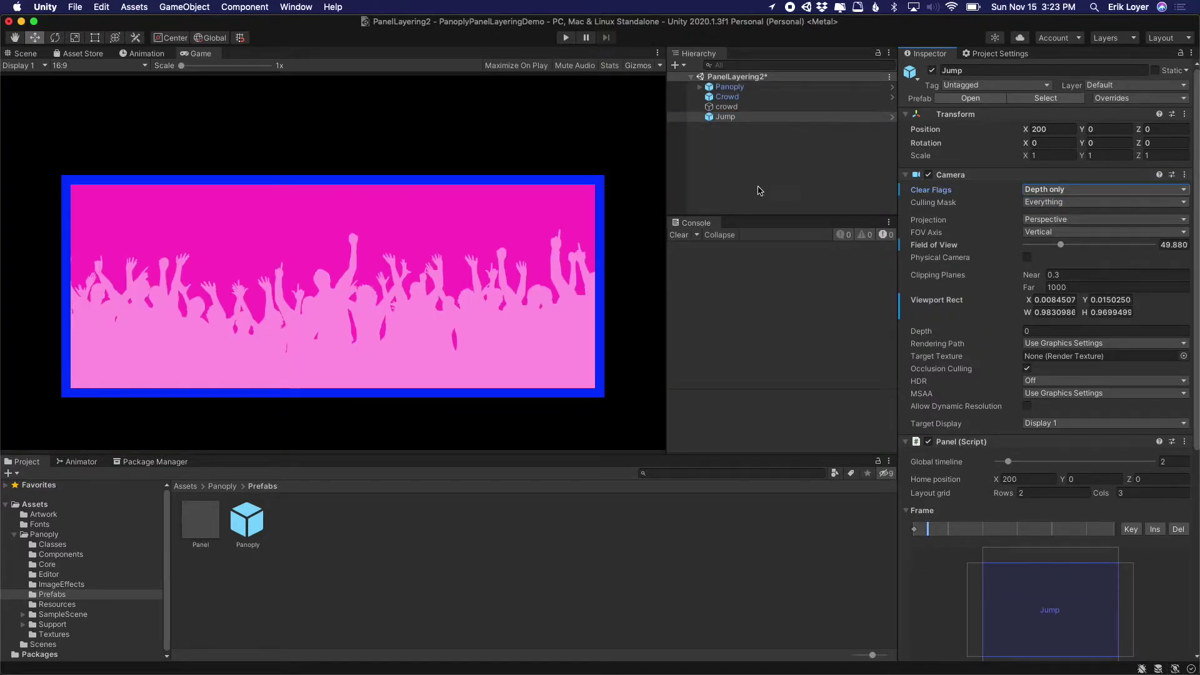
Step: Try a 1-wide by 2-high frame for the Jump panel, and redraw it across the full 3 by 2 grid
{"action": "scroll", "coordinate": [971, 298], "scroll_direction": "down", "scroll_amount": 8}
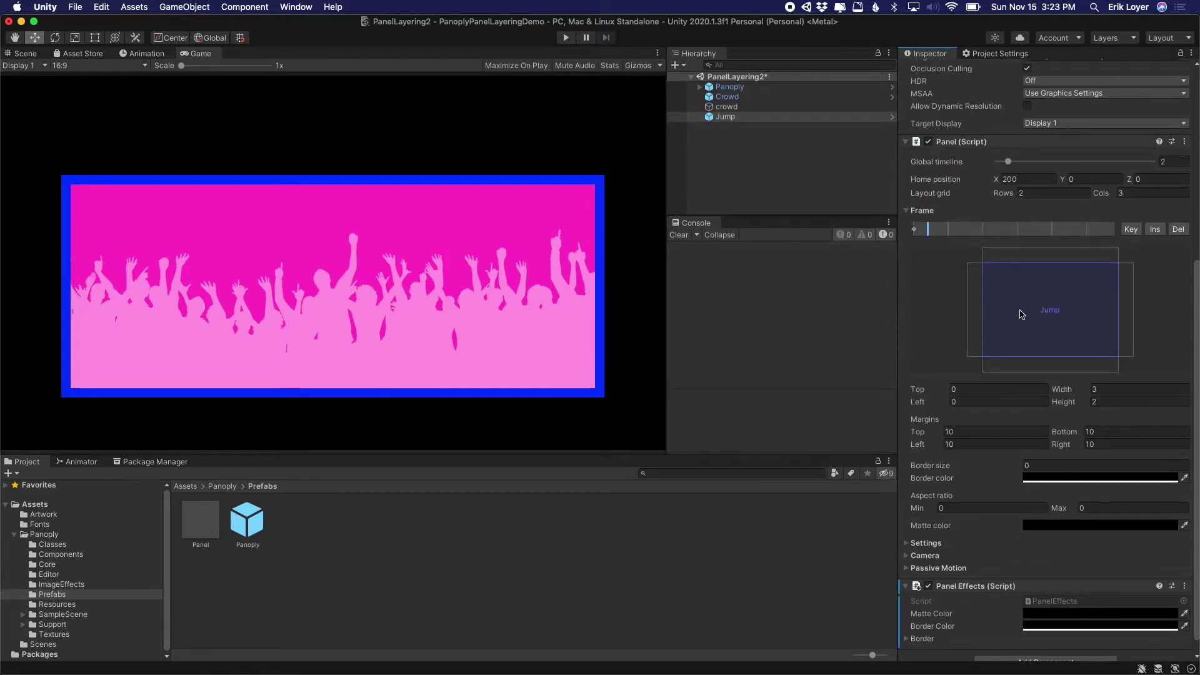
{"action": "left_click_drag", "start_coordinate": [1006, 285], "coordinate": [1013, 345]}
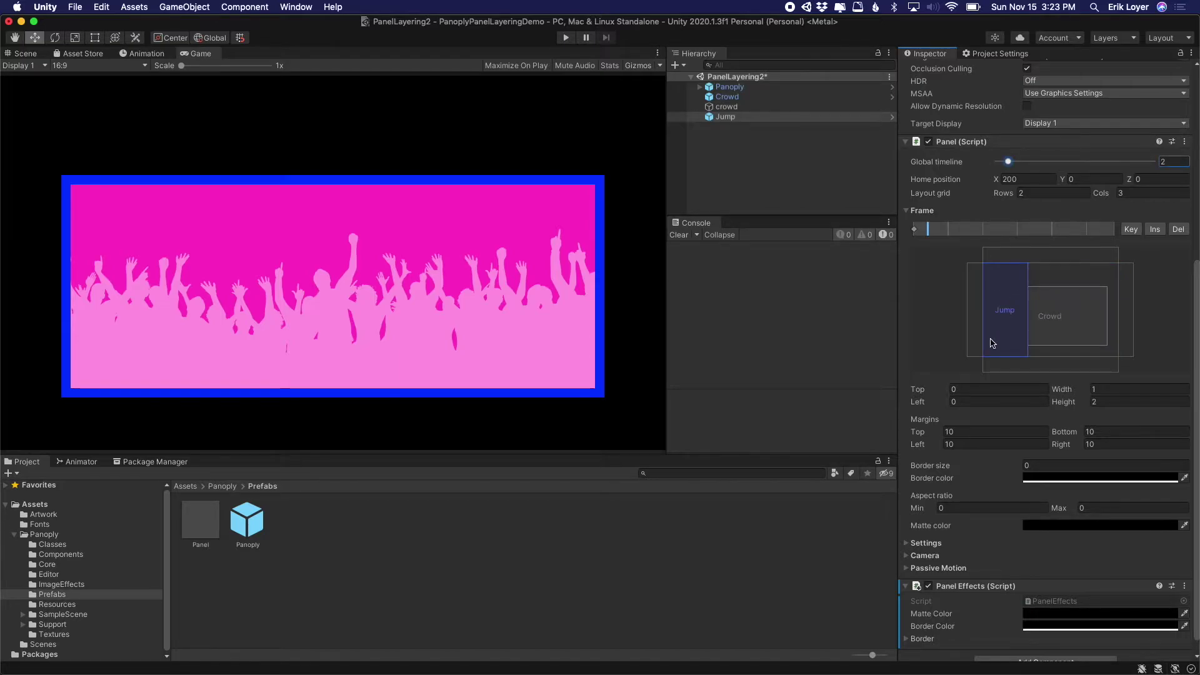
{"action": "left_click_drag", "start_coordinate": [1000, 342], "coordinate": [1098, 348]}
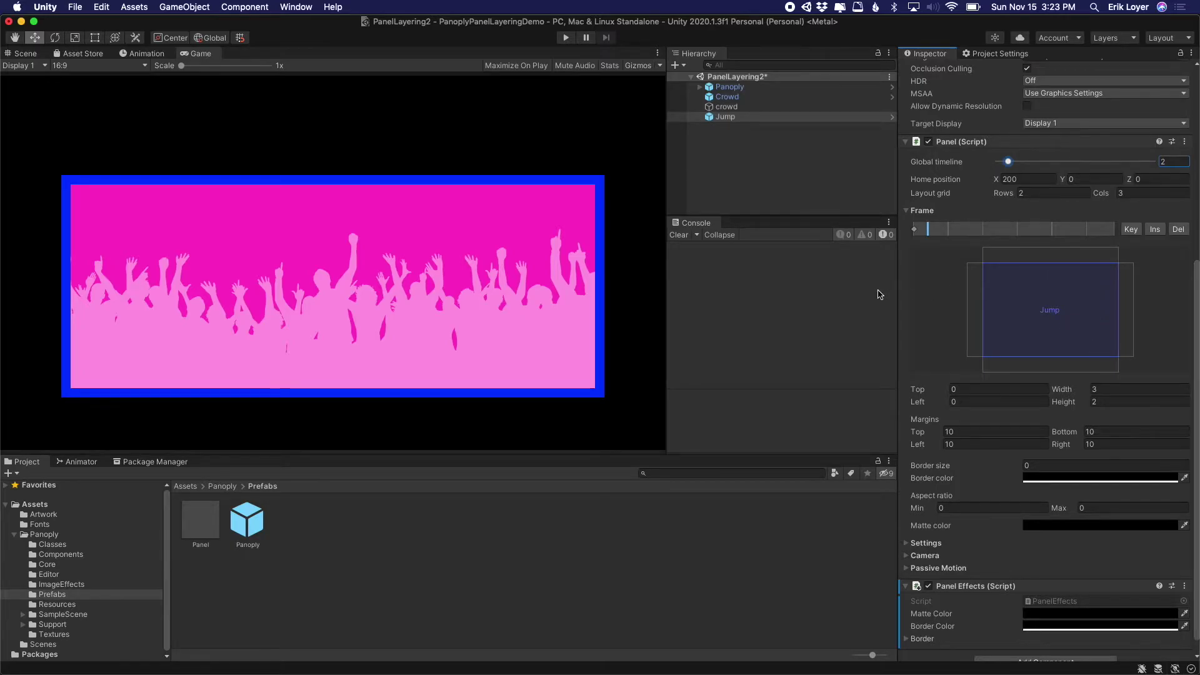
{"action": "scroll", "coordinate": [979, 203], "scroll_direction": "up", "scroll_amount": 5}
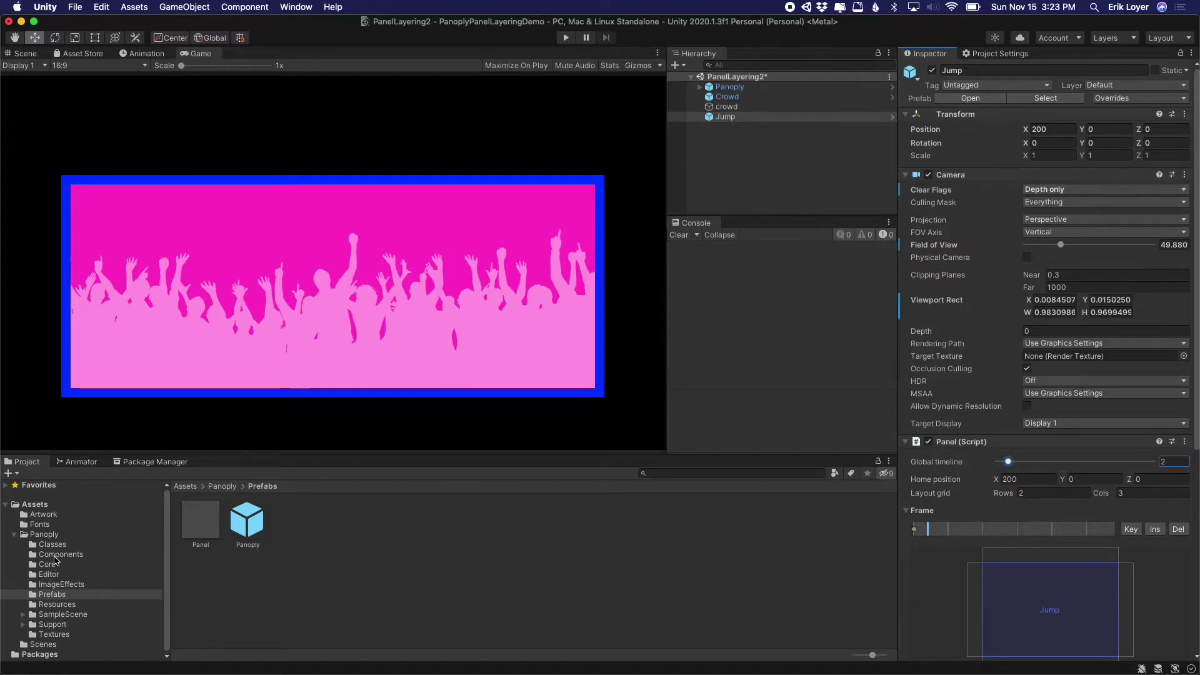
Step: Add the jump-shooter sprite from the Artwork folder to the scene and attach an Artwork component to it
{"action": "left_click", "coordinate": [44, 514]}
{"action": "left_click_drag", "start_coordinate": [299, 525], "coordinate": [737, 159]}
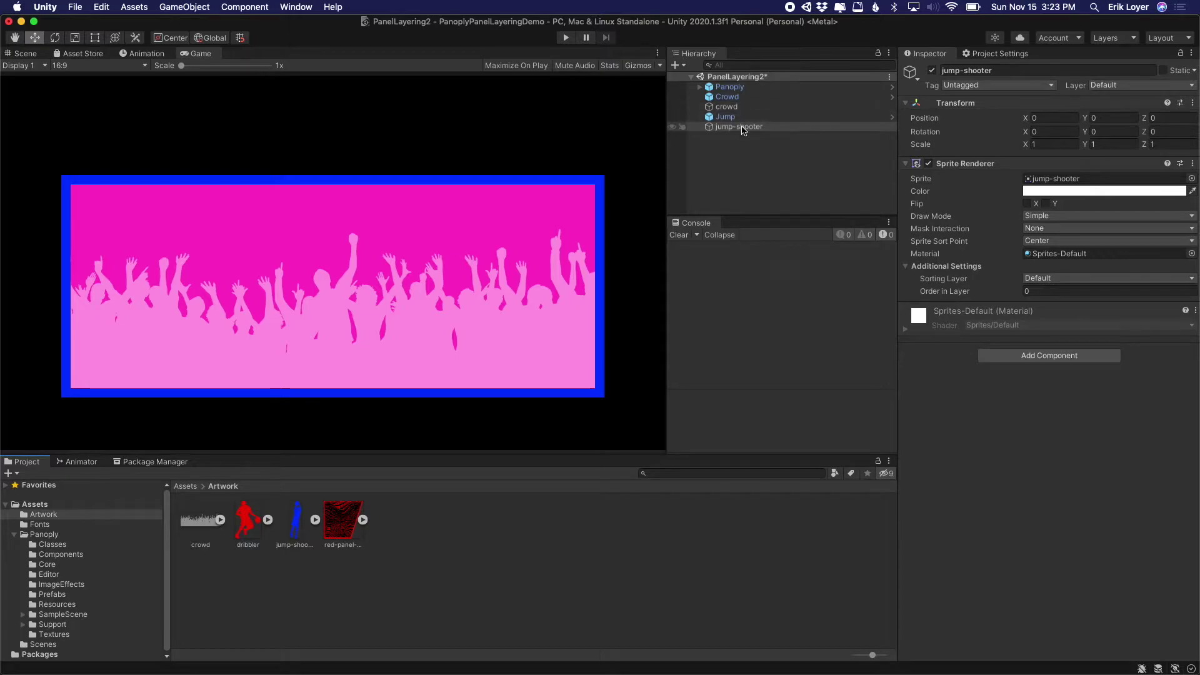
{"action": "left_click", "coordinate": [1034, 356]}
{"action": "key", "text": "Return"}
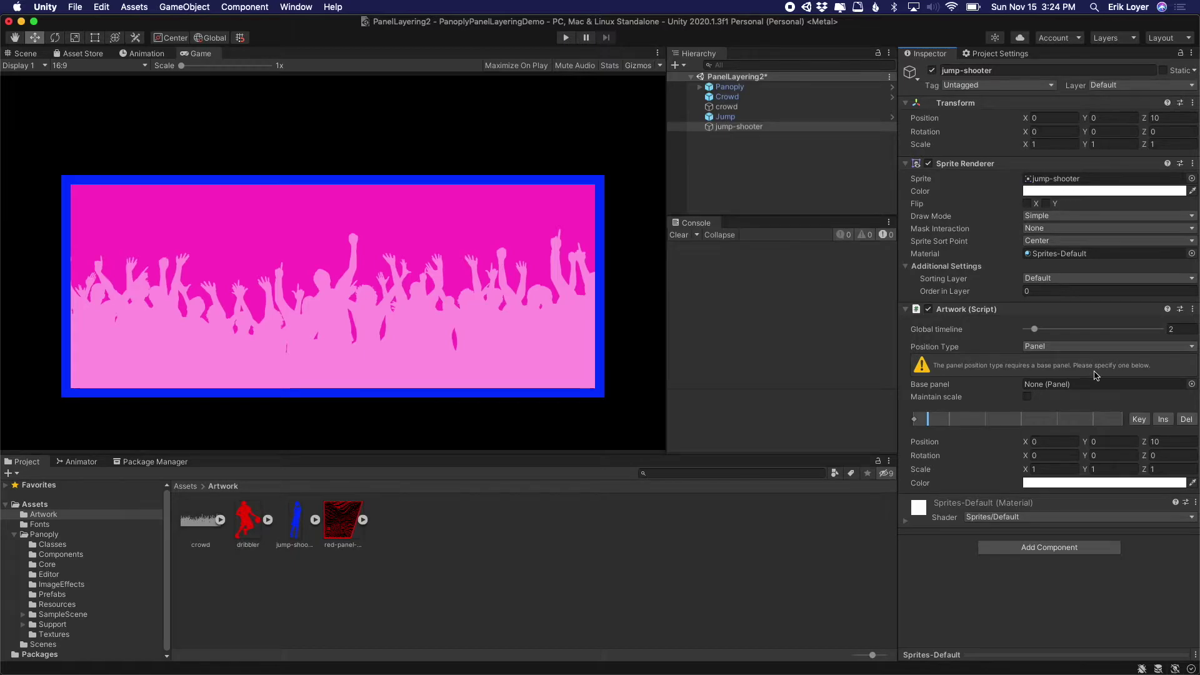
Step: Assign the Jump panel as the jump-shooter artwork's base panel and set the artwork's X position to 4.22
{"action": "left_click_drag", "start_coordinate": [740, 127], "coordinate": [1056, 385]}
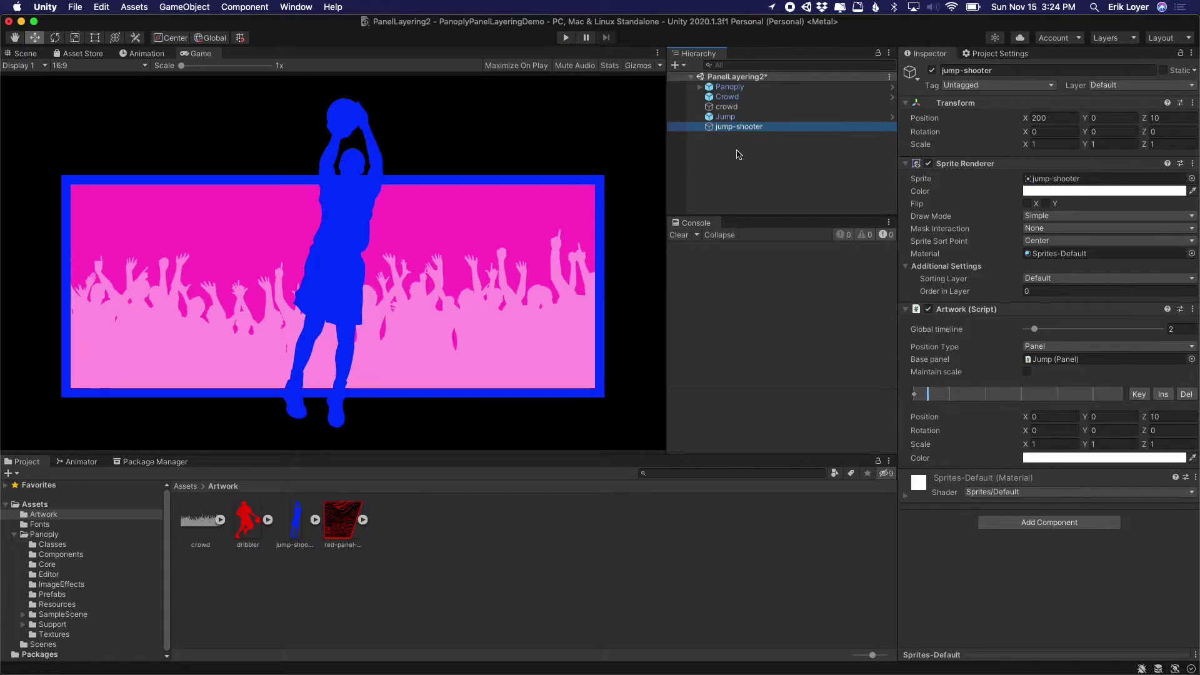
{"action": "left_click", "coordinate": [727, 117]}
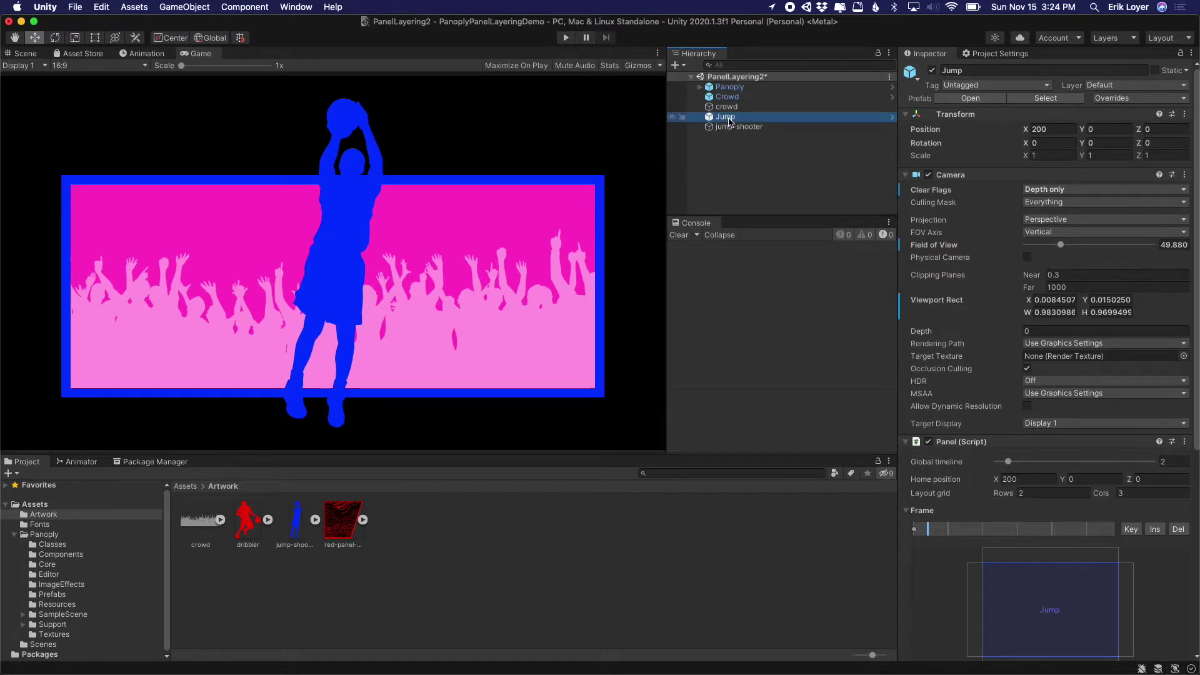
{"action": "left_click", "coordinate": [738, 127]}
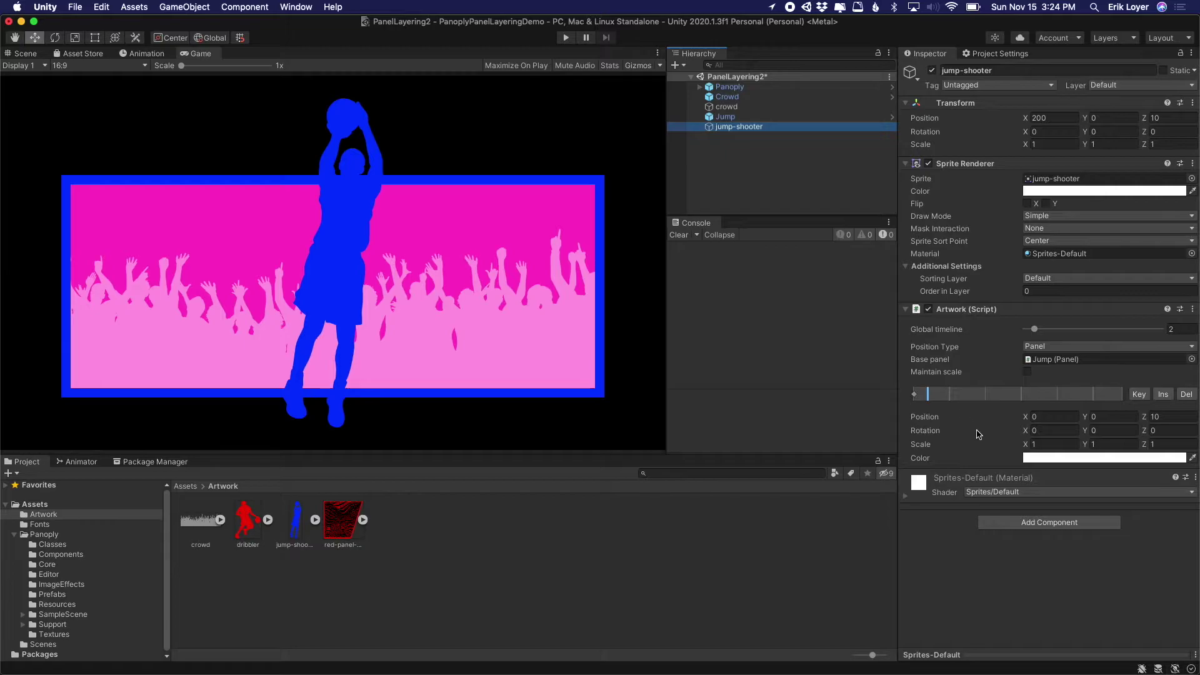
{"action": "left_click_drag", "start_coordinate": [1022, 419], "coordinate": [1114, 423]}
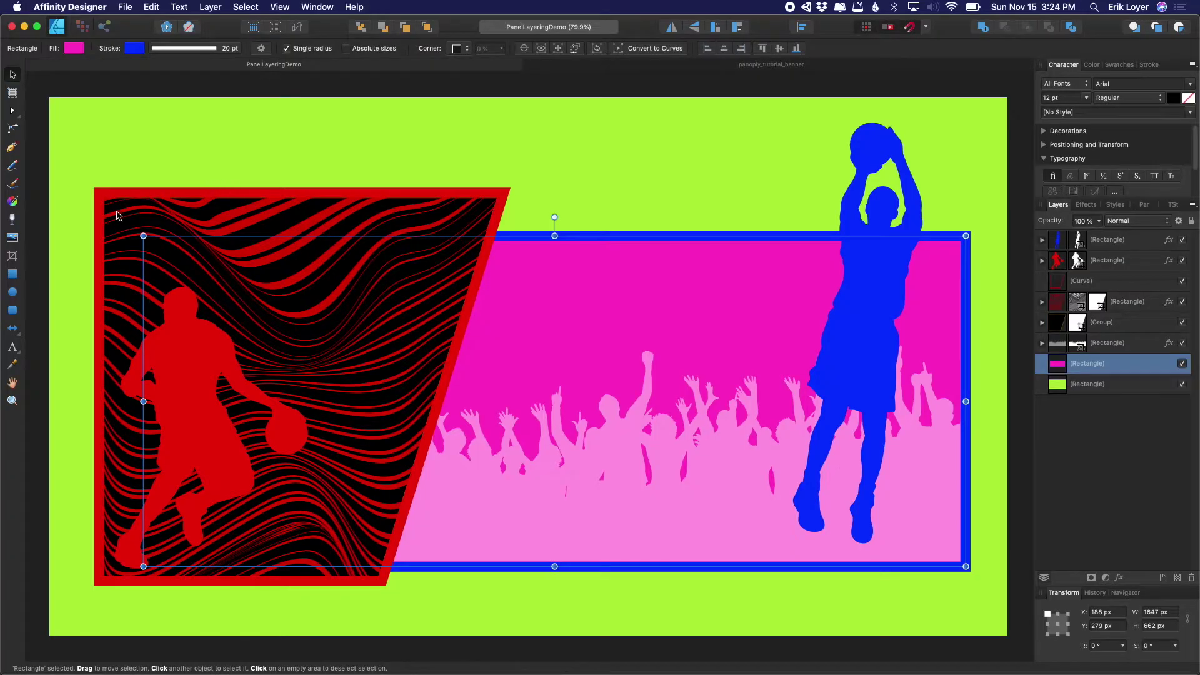
Step: Check the red patterned panel in Affinity Designer, and back in Unity add another Panel prefab to the scene
{"action": "left_click", "coordinate": [120, 215]}
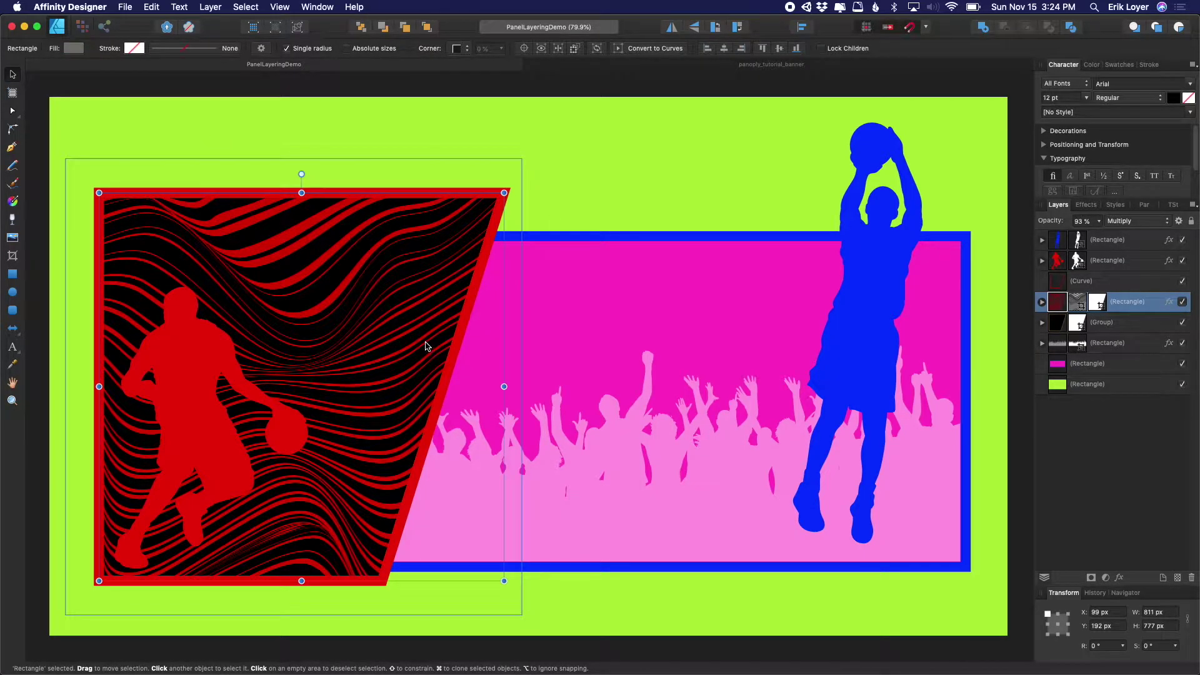
{"action": "key", "text": "super+Tab"}
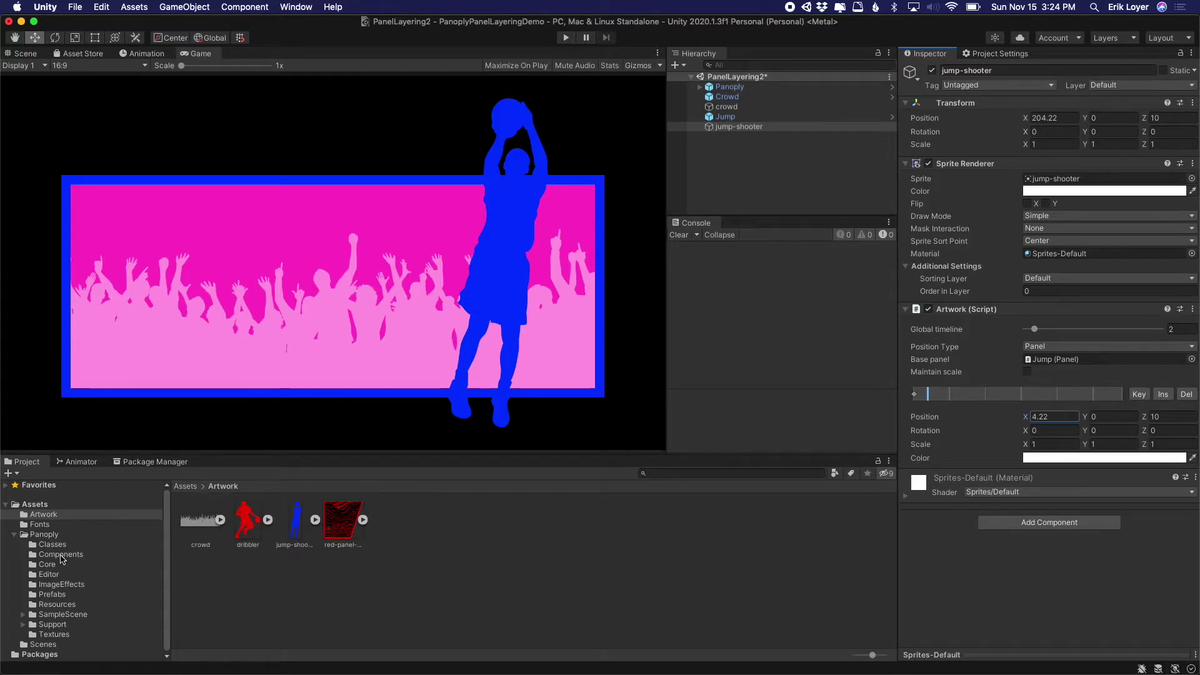
{"action": "left_click", "coordinate": [55, 594]}
{"action": "left_click_drag", "start_coordinate": [200, 524], "coordinate": [745, 187]}
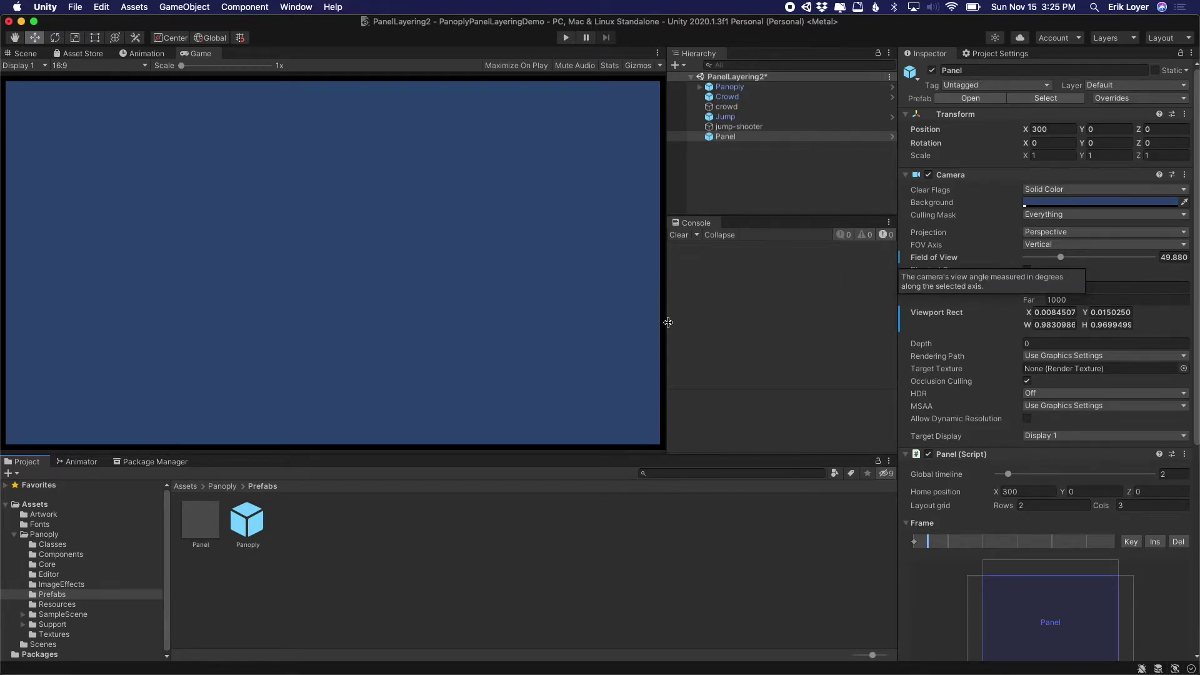
Step: Locate the red-panel-bg sprite in the Artwork folder and set the new panel's camera clear flags to Depth only
{"action": "left_click", "coordinate": [53, 515]}
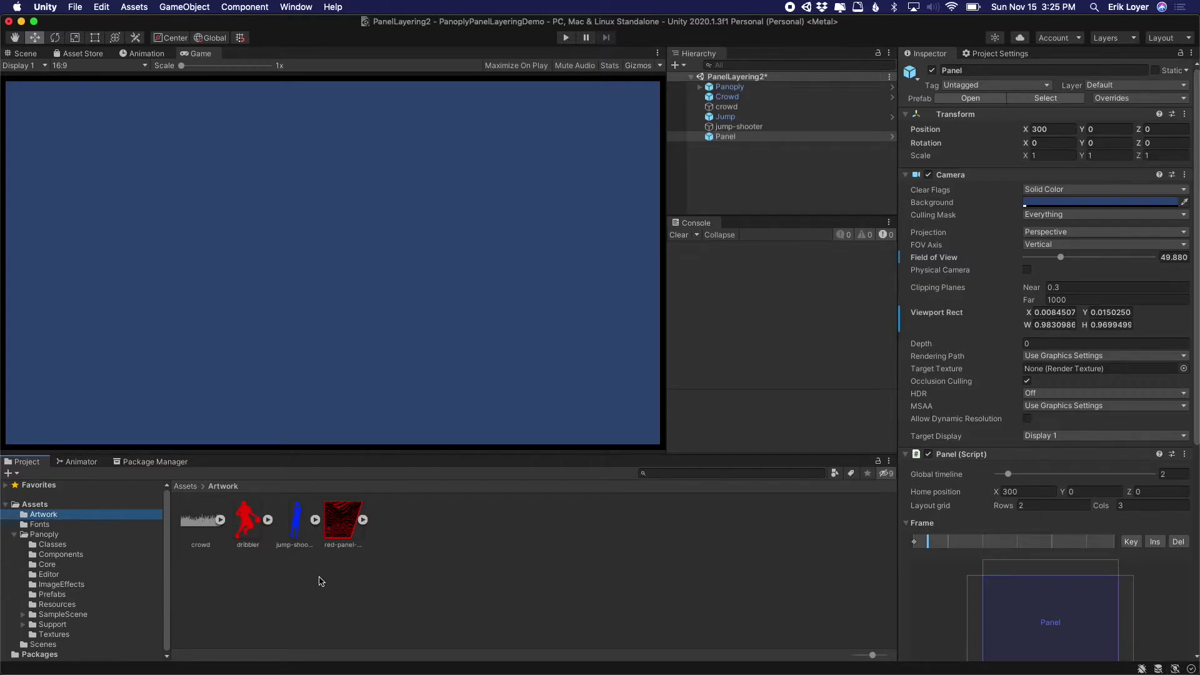
{"action": "left_click", "coordinate": [343, 532]}
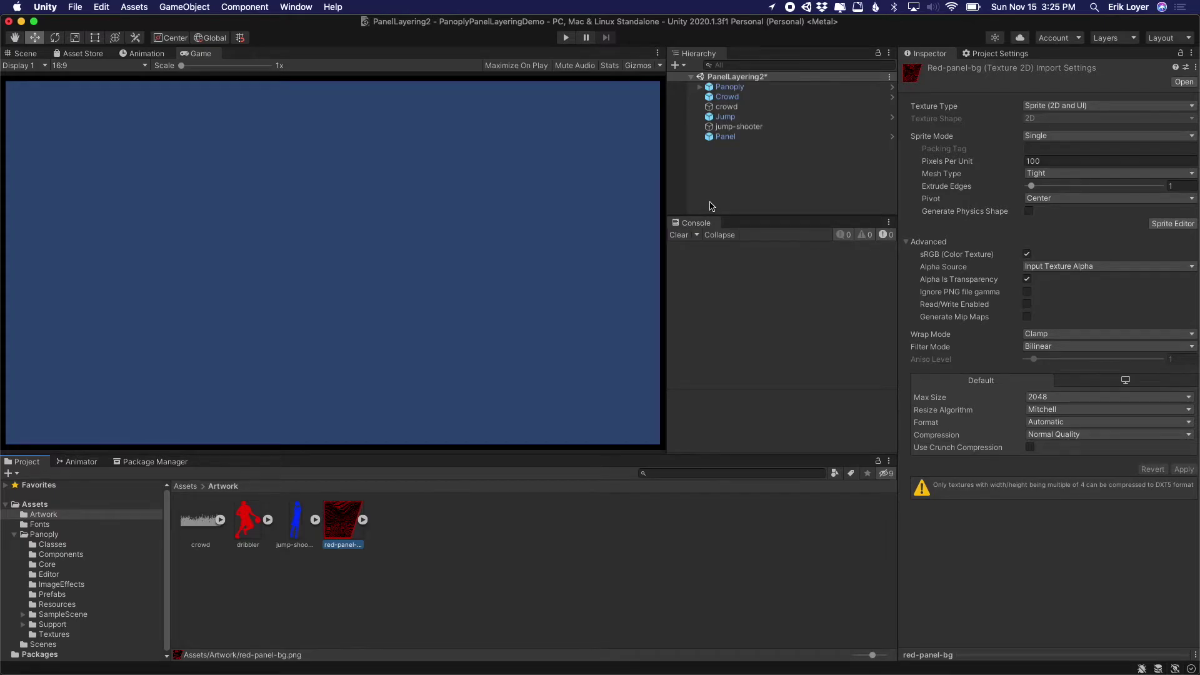
{"action": "left_click", "coordinate": [725, 136]}
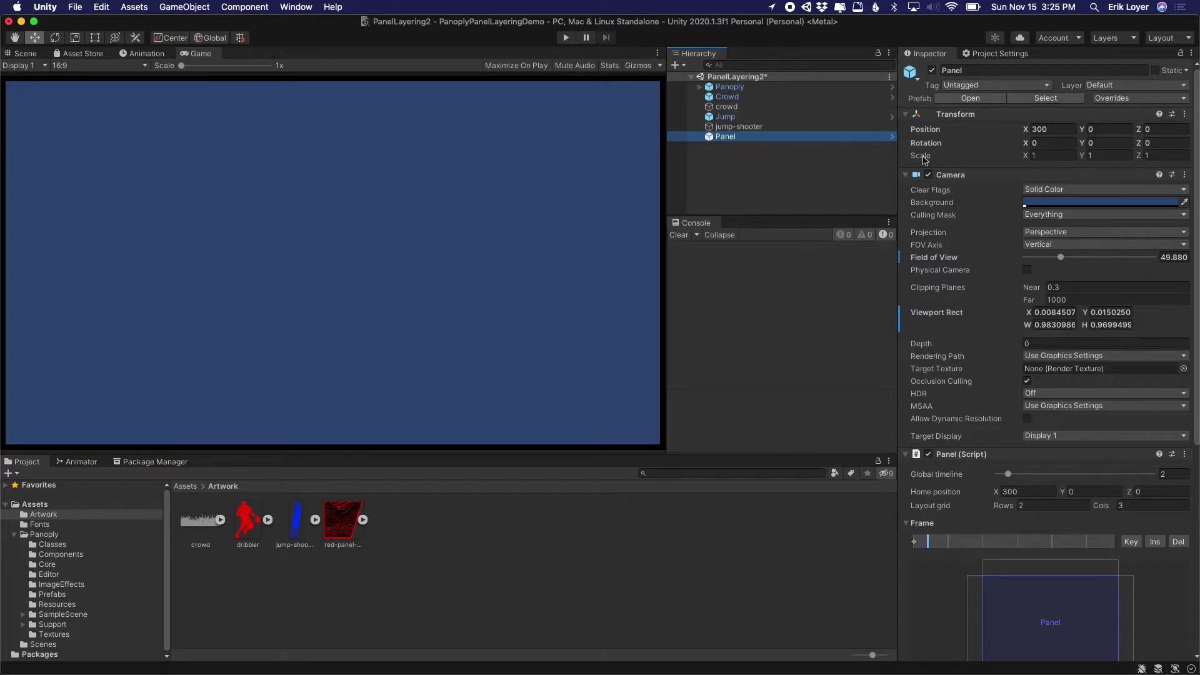
{"action": "left_click", "coordinate": [1077, 189]}
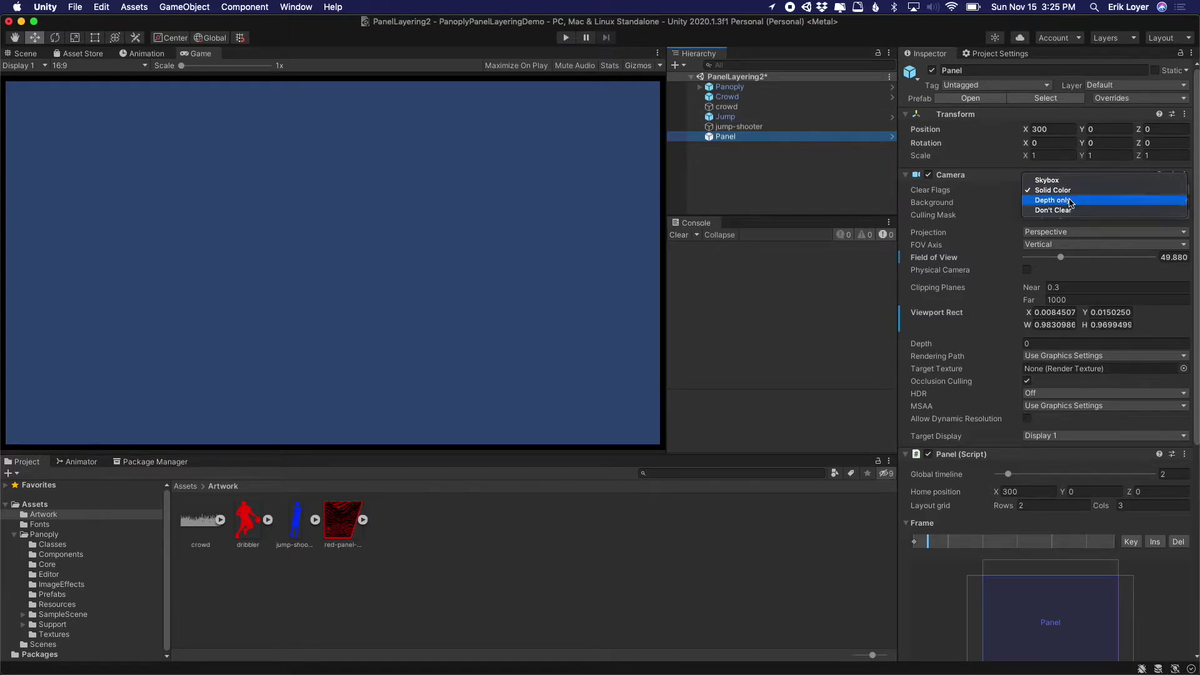
{"action": "left_click", "coordinate": [1073, 200]}
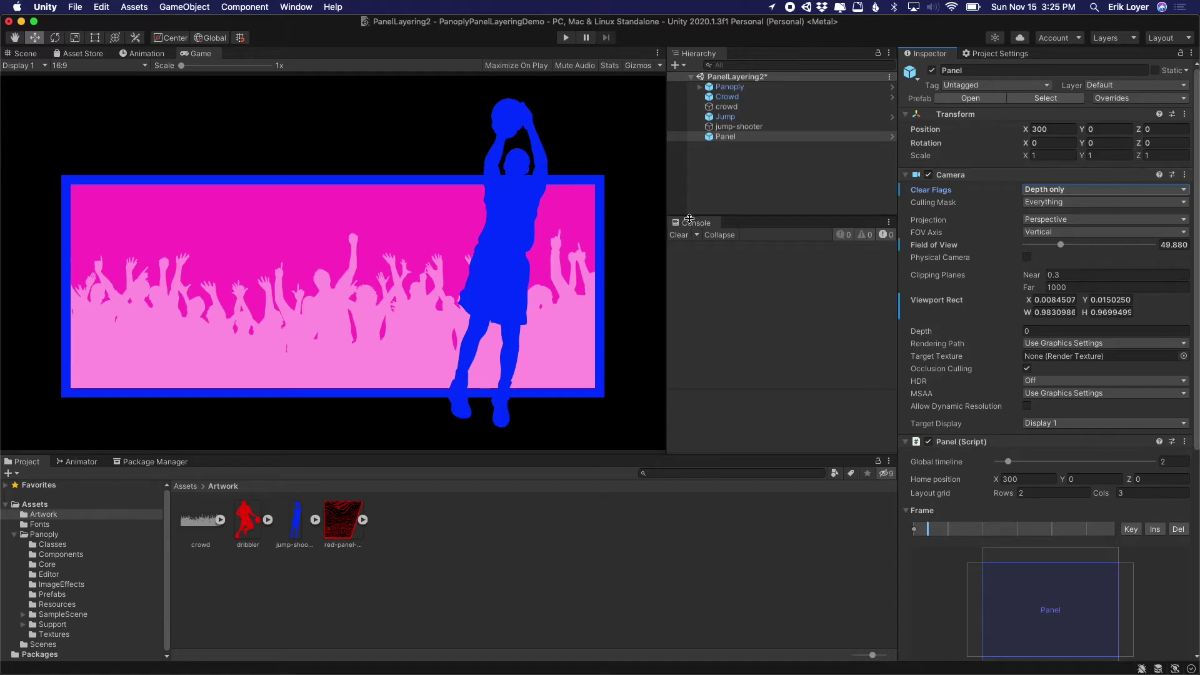
Step: Add the red-panel-bg sprite to the scene with an Artwork component that uses the newly added panel as its base panel
{"action": "left_click_drag", "start_coordinate": [343, 512], "coordinate": [790, 164]}
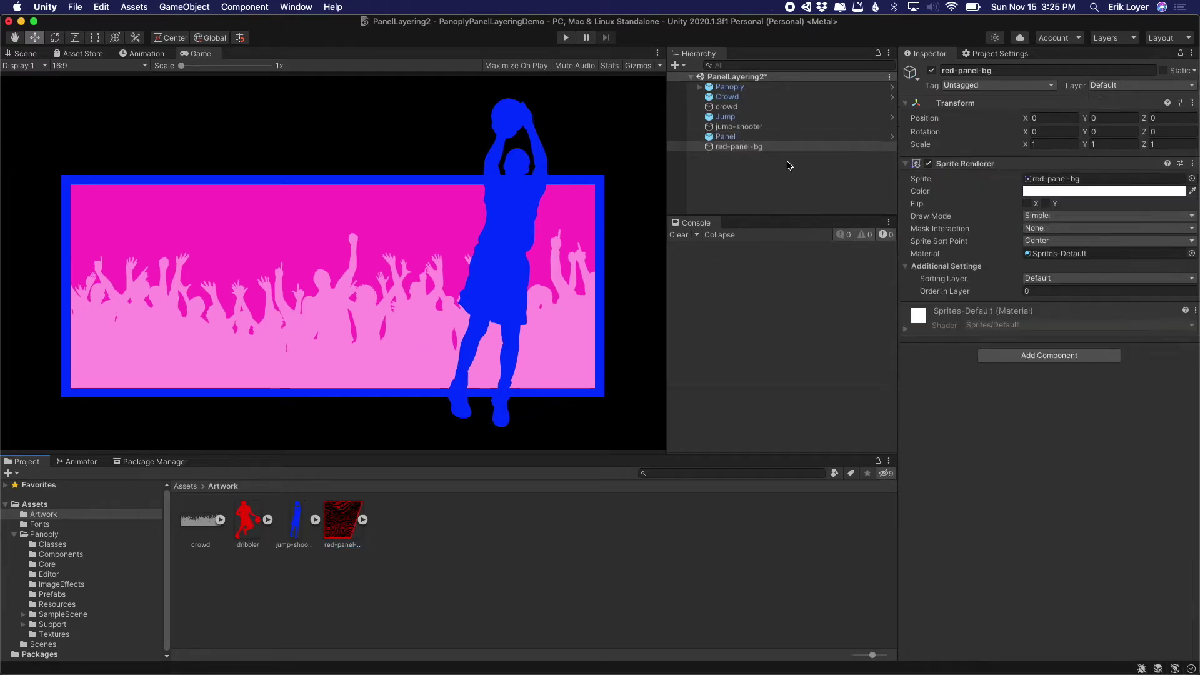
{"action": "left_click", "coordinate": [1059, 358]}
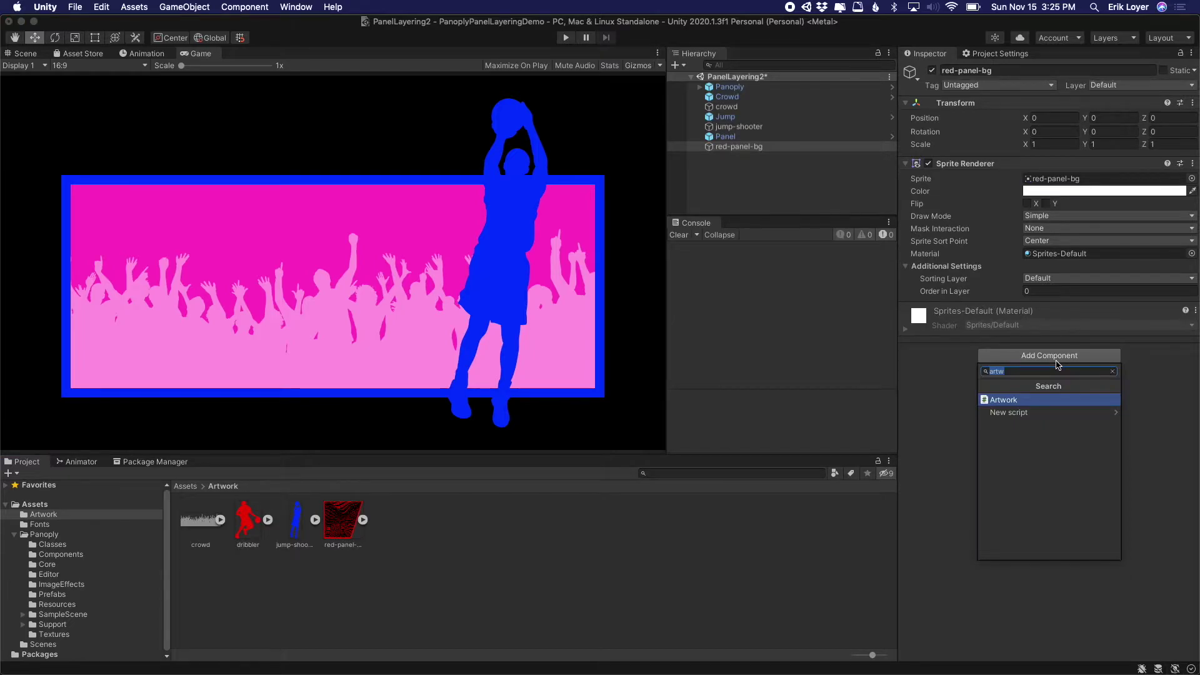
{"action": "key", "text": "Return"}
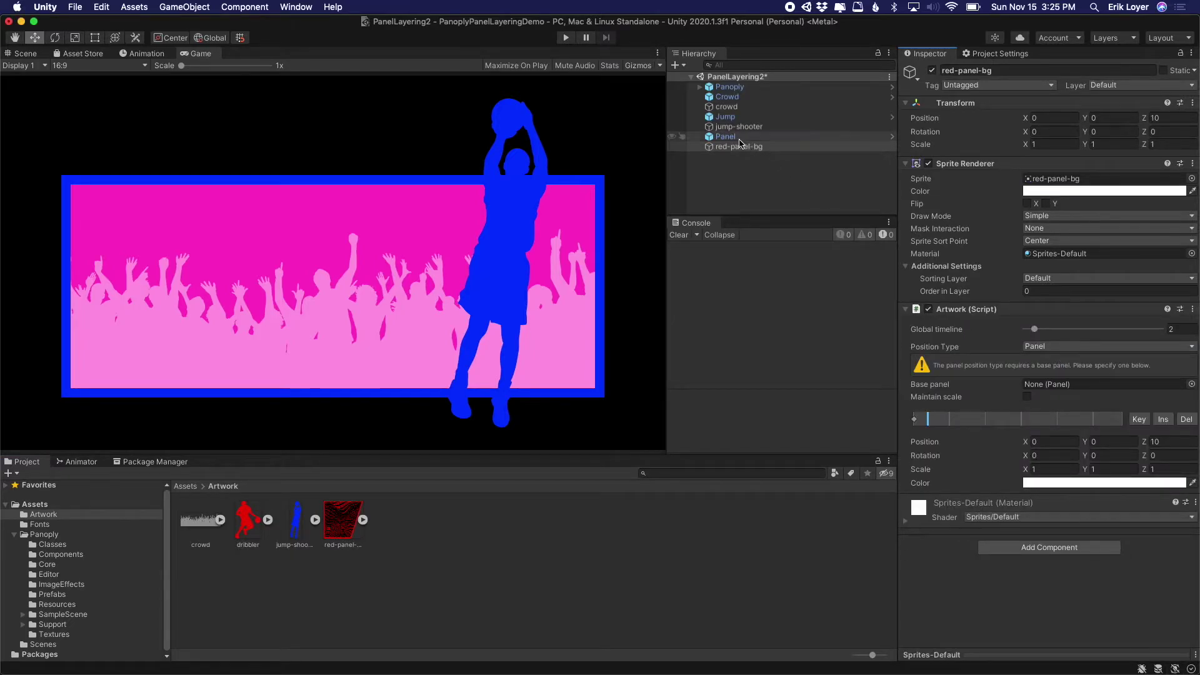
{"action": "left_click_drag", "start_coordinate": [737, 147], "coordinate": [1062, 383]}
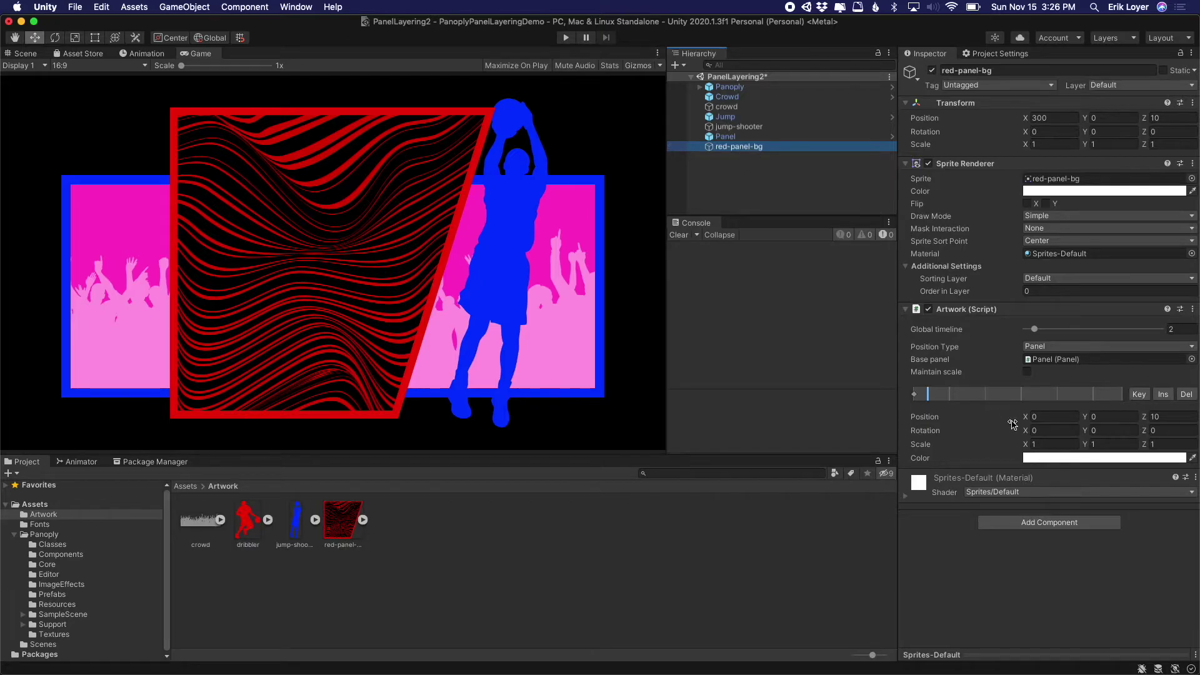
Step: Set the red-panel-bg artwork's position to X -3.52 and Y -0.3, and play-test the scene briefly
{"action": "left_click_drag", "start_coordinate": [1023, 420], "coordinate": [954, 430]}
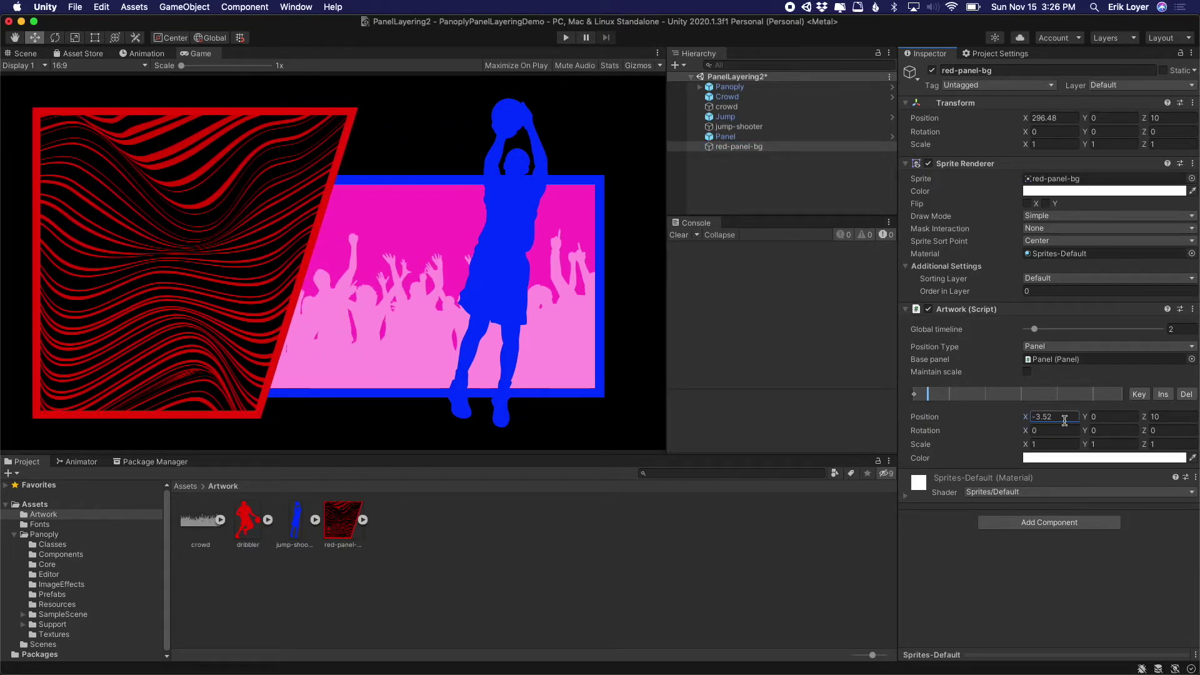
{"action": "left_click", "coordinate": [1089, 420]}
{"action": "left_click_drag", "start_coordinate": [1088, 421], "coordinate": [1084, 425]}
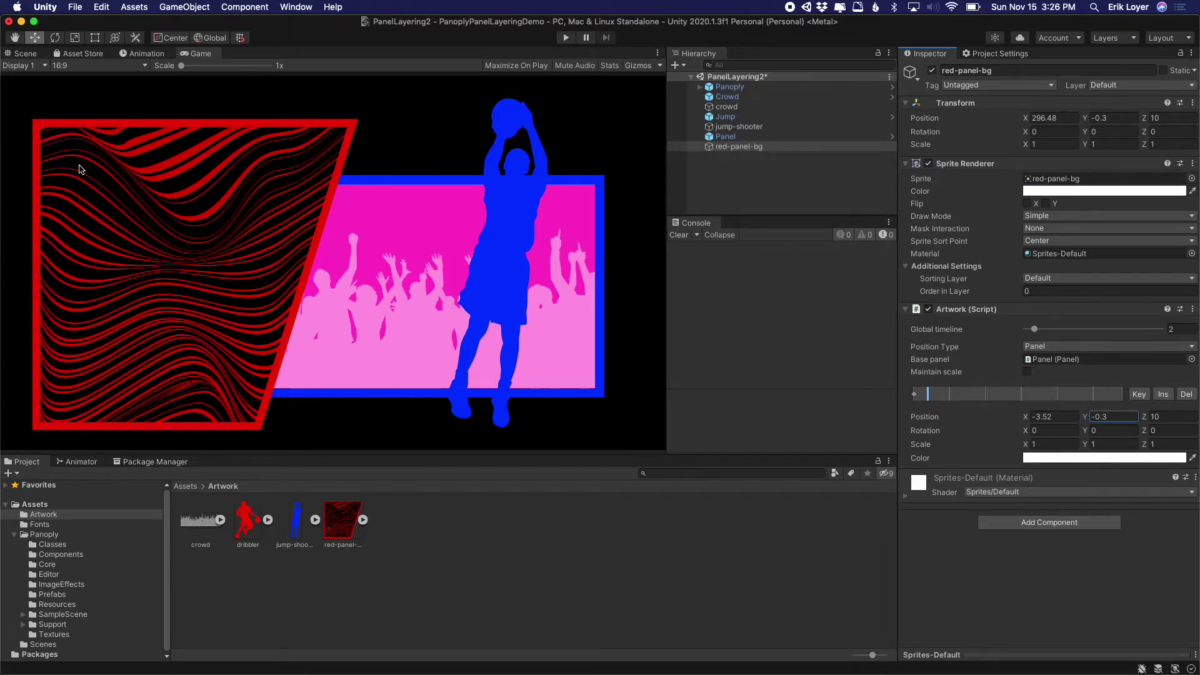
{"action": "key", "text": "super+p"}
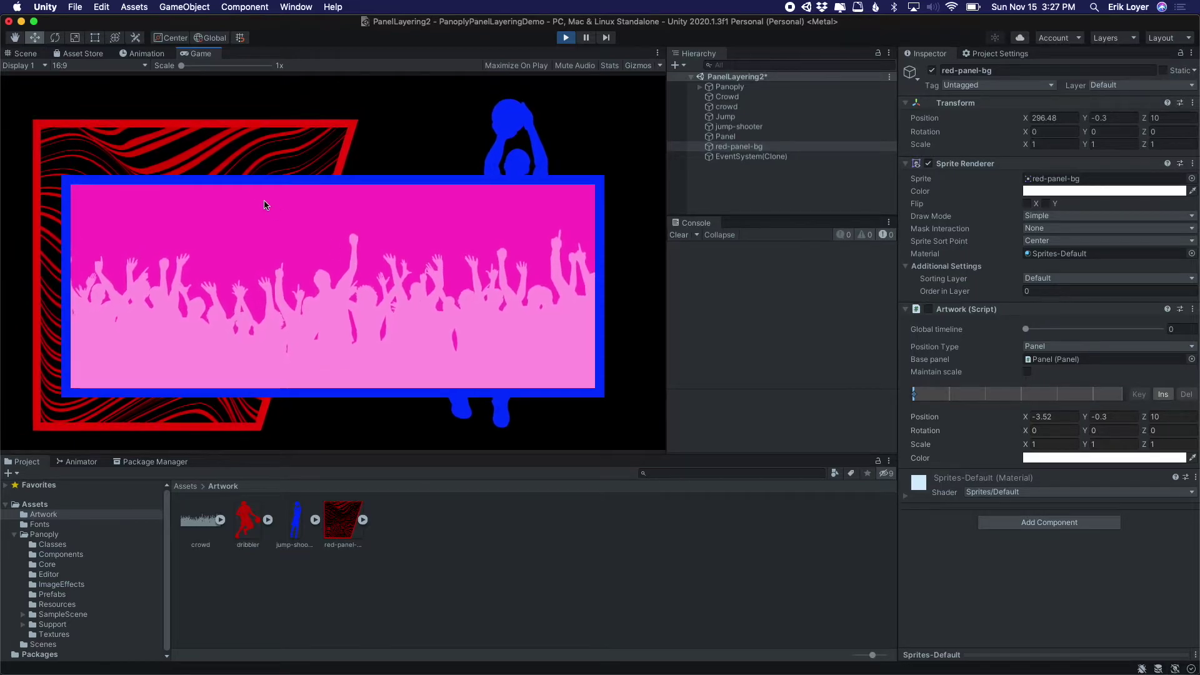
{"action": "key", "text": "super+p"}
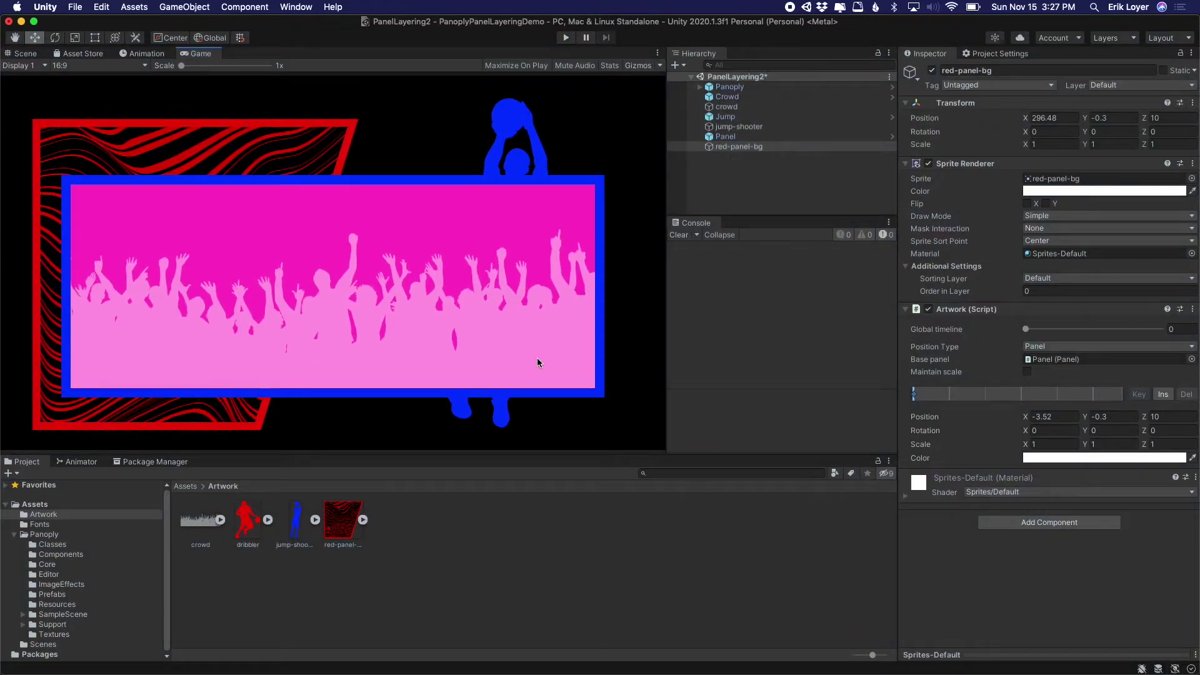
Step: Rename the red background's panel as Dribble
{"action": "left_click", "coordinate": [733, 138]}
{"action": "left_click", "coordinate": [732, 137]}
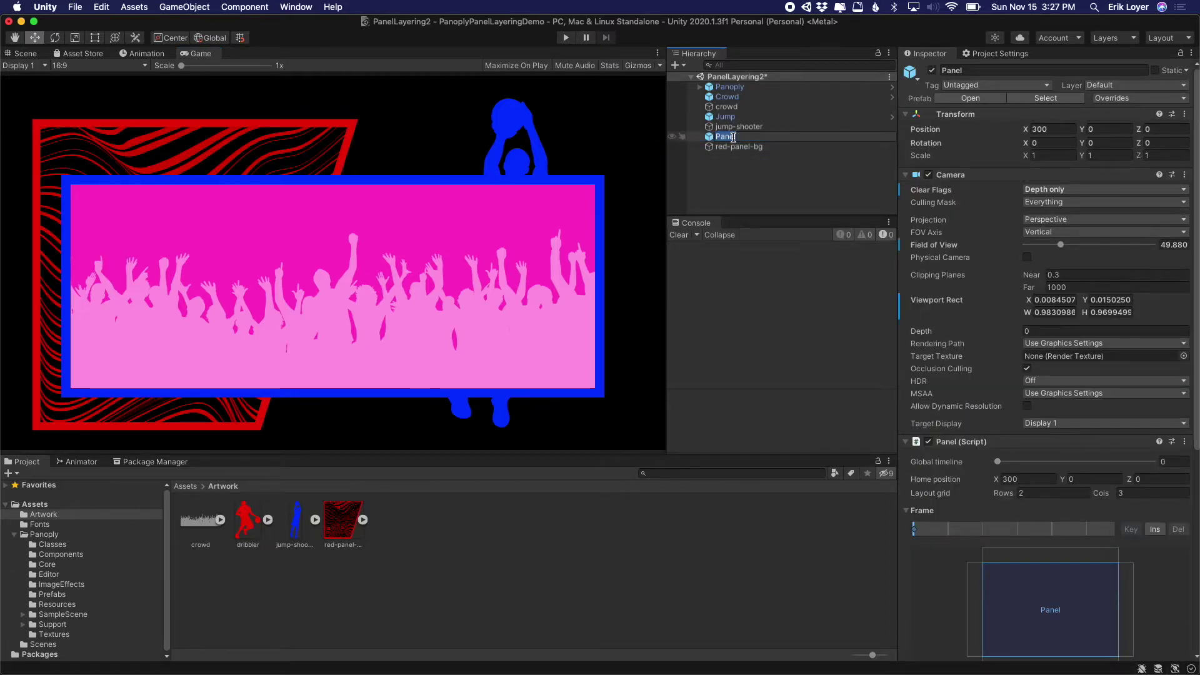
{"action": "type", "text": "Dribble"}
{"action": "key", "text": "Return"}
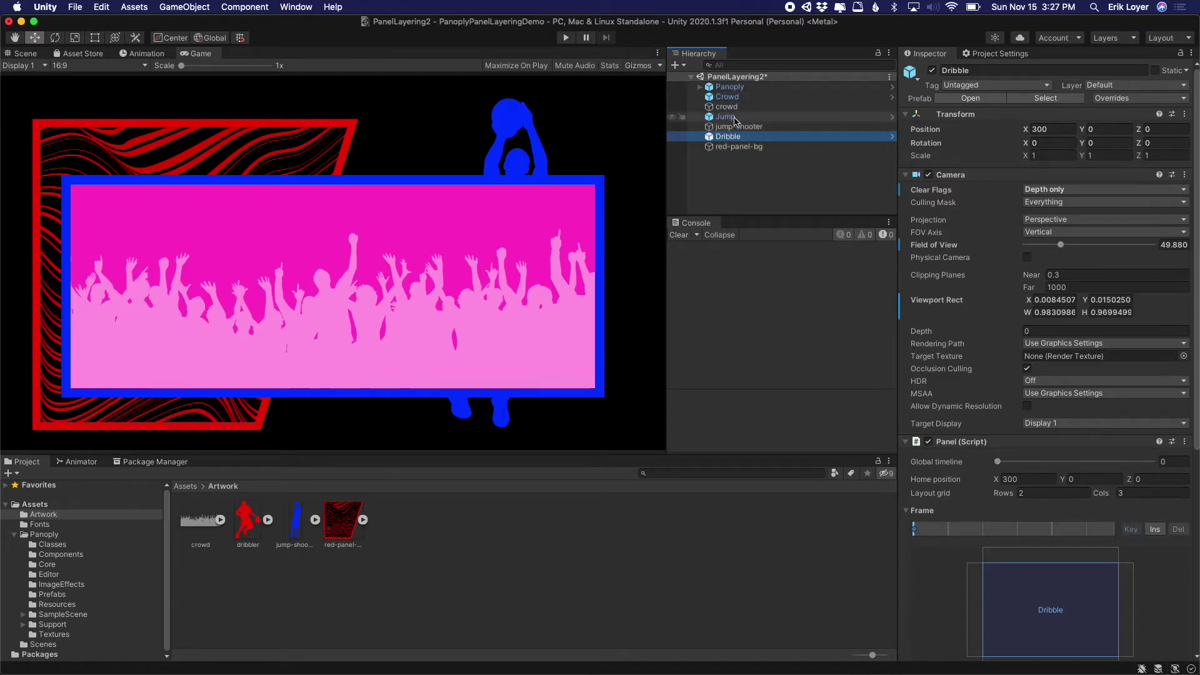
Step: Compare the camera settings of the Crowd, Jump and Dribble panels, and set the Jump camera's depth to 1
{"action": "left_click", "coordinate": [728, 117]}
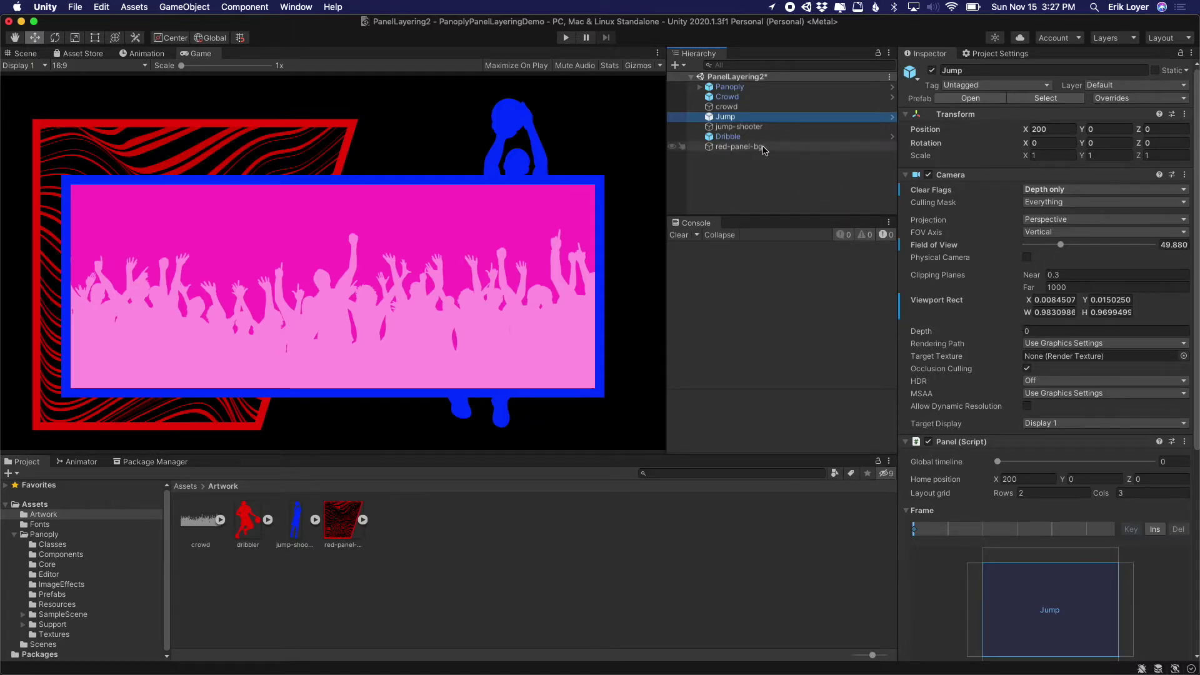
{"action": "left_click", "coordinate": [738, 98]}
{"action": "left_click", "coordinate": [728, 117]}
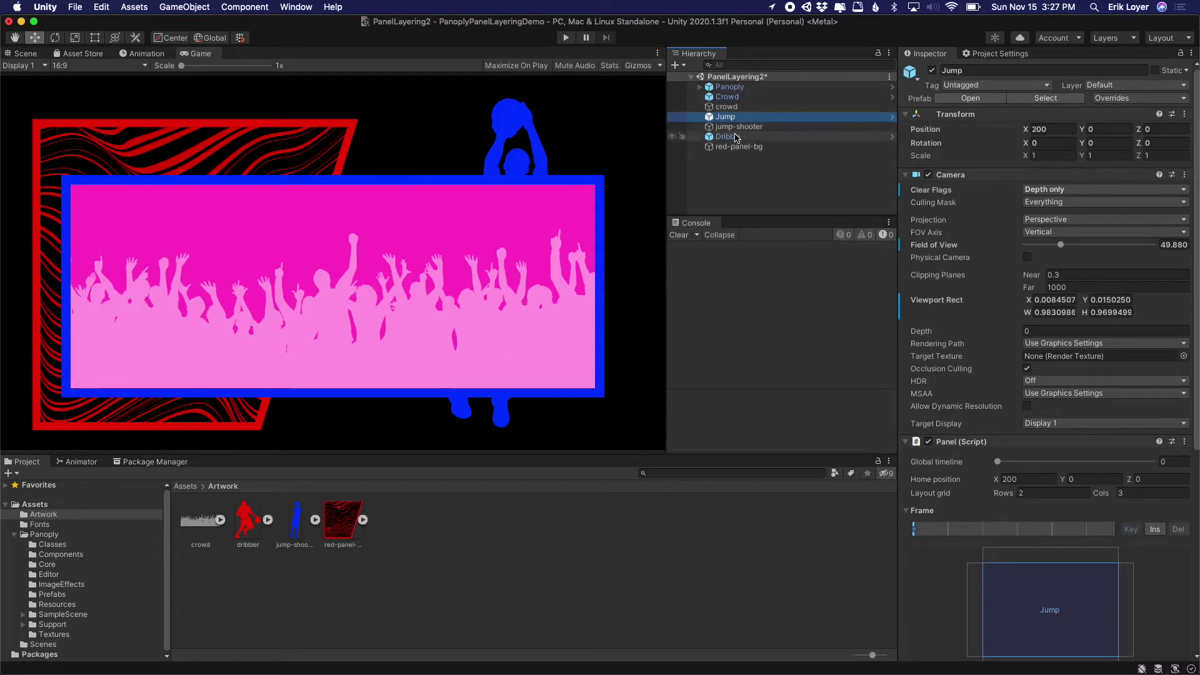
{"action": "left_click", "coordinate": [734, 137]}
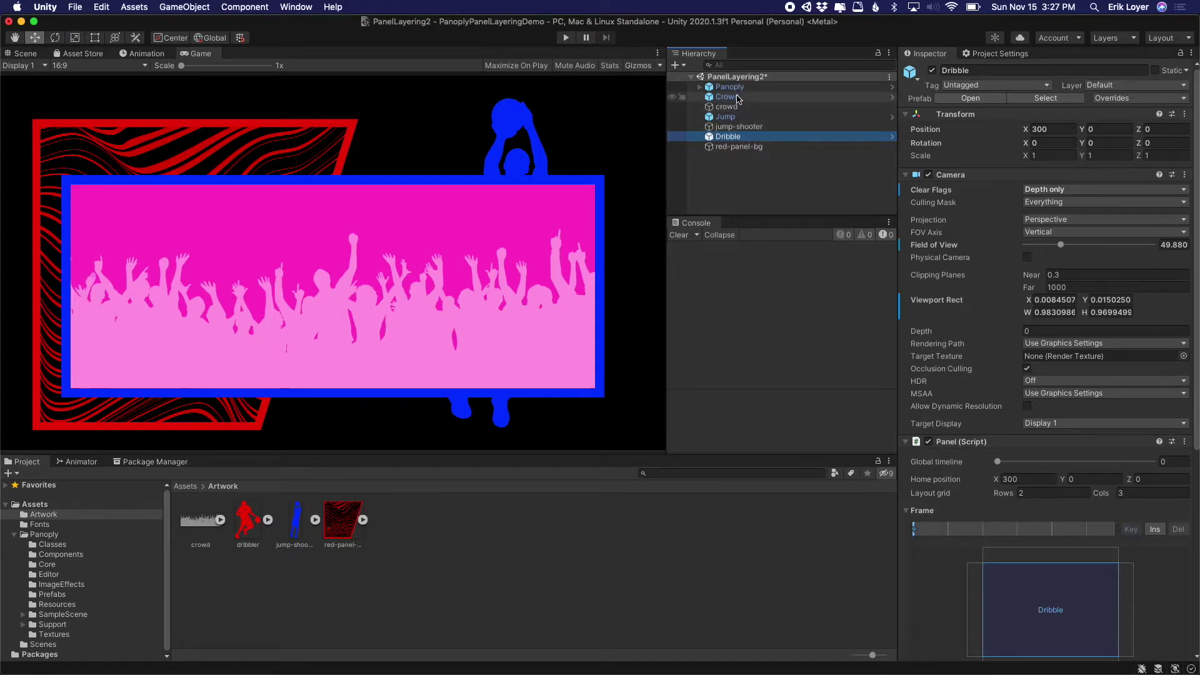
{"action": "left_click", "coordinate": [733, 118]}
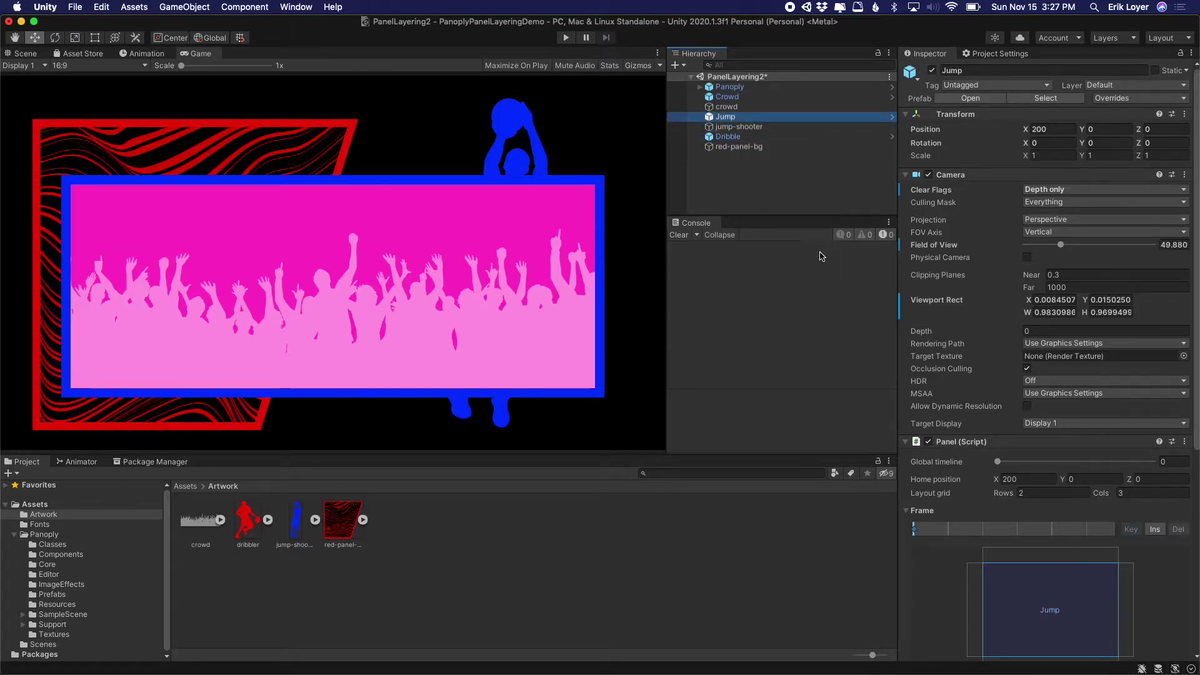
{"action": "left_click", "coordinate": [1025, 331]}
{"action": "type", "text": "1"}
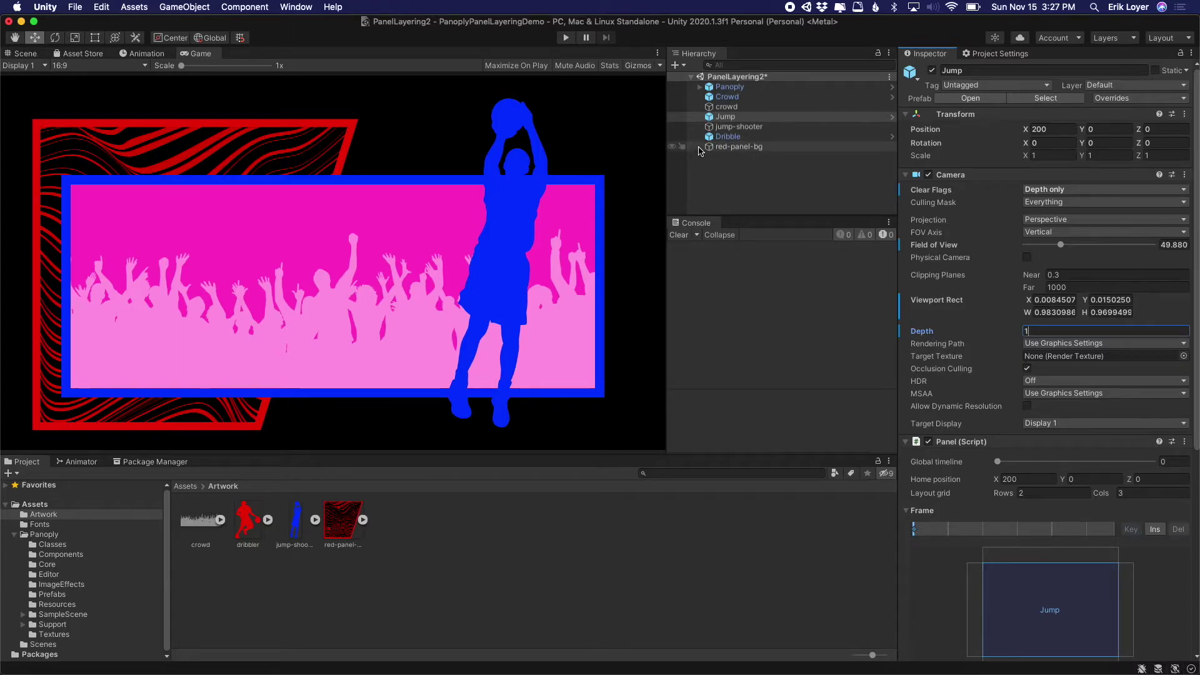
Step: Set the Dribble panel's camera depth to 1 and play-test the panel layering
{"action": "left_click", "coordinate": [728, 136]}
{"action": "left_click", "coordinate": [1034, 331]}
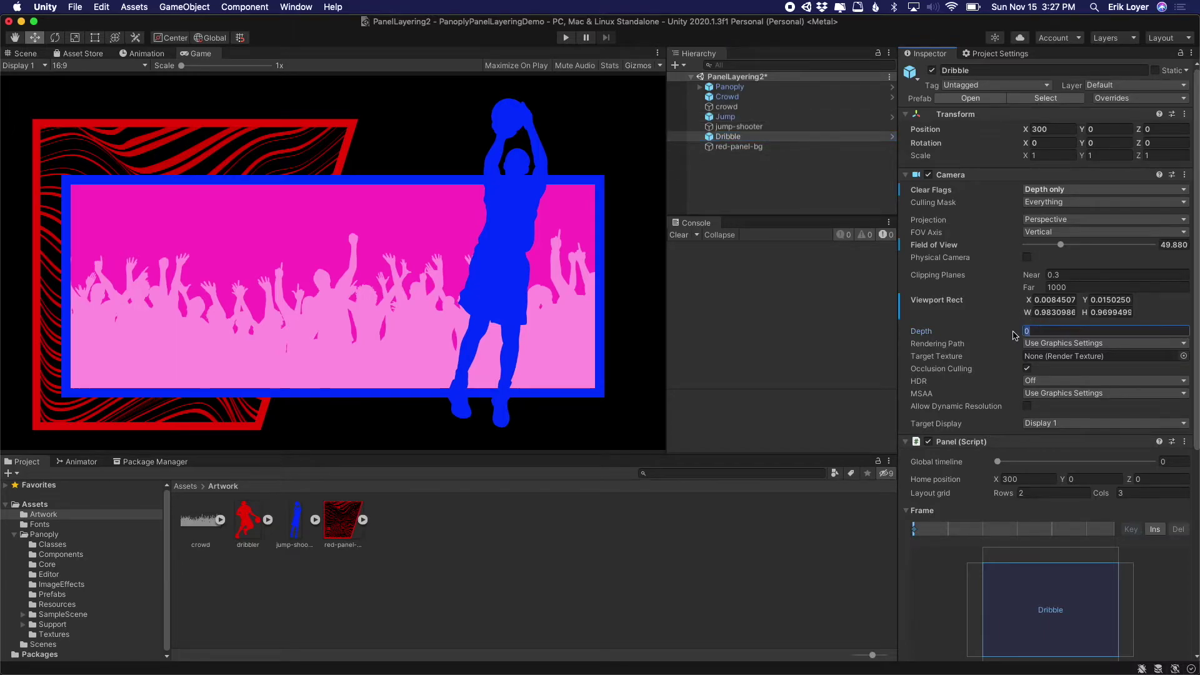
{"action": "type", "text": "1"}
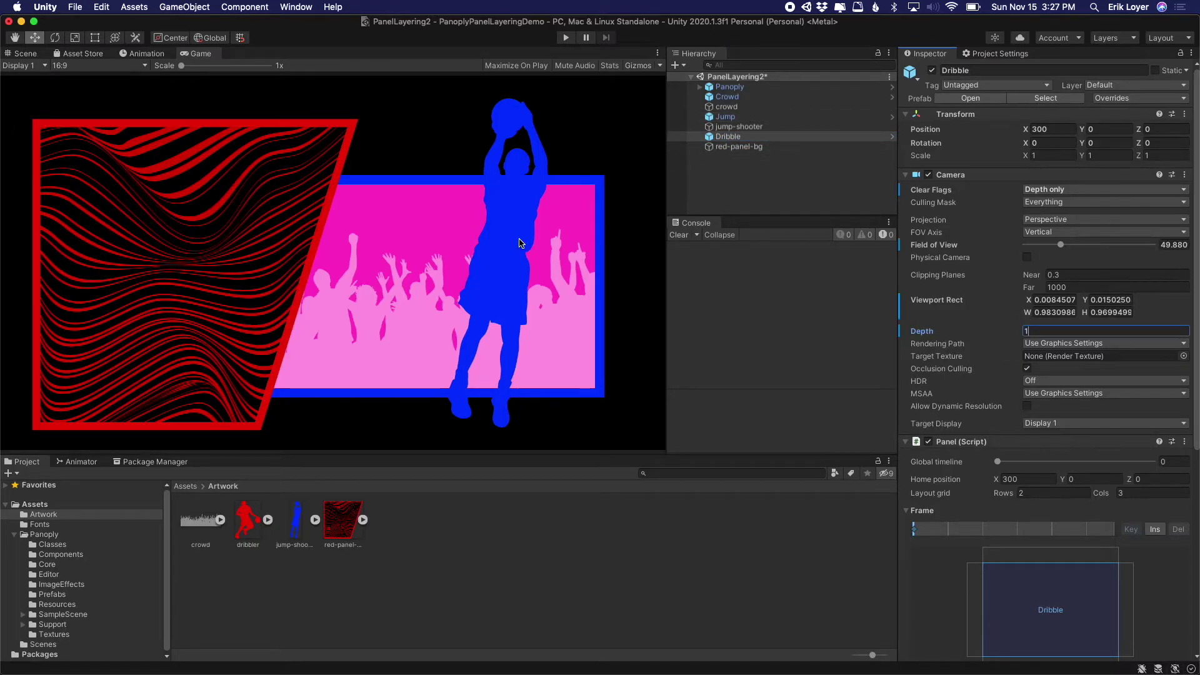
{"action": "key", "text": "super+p"}
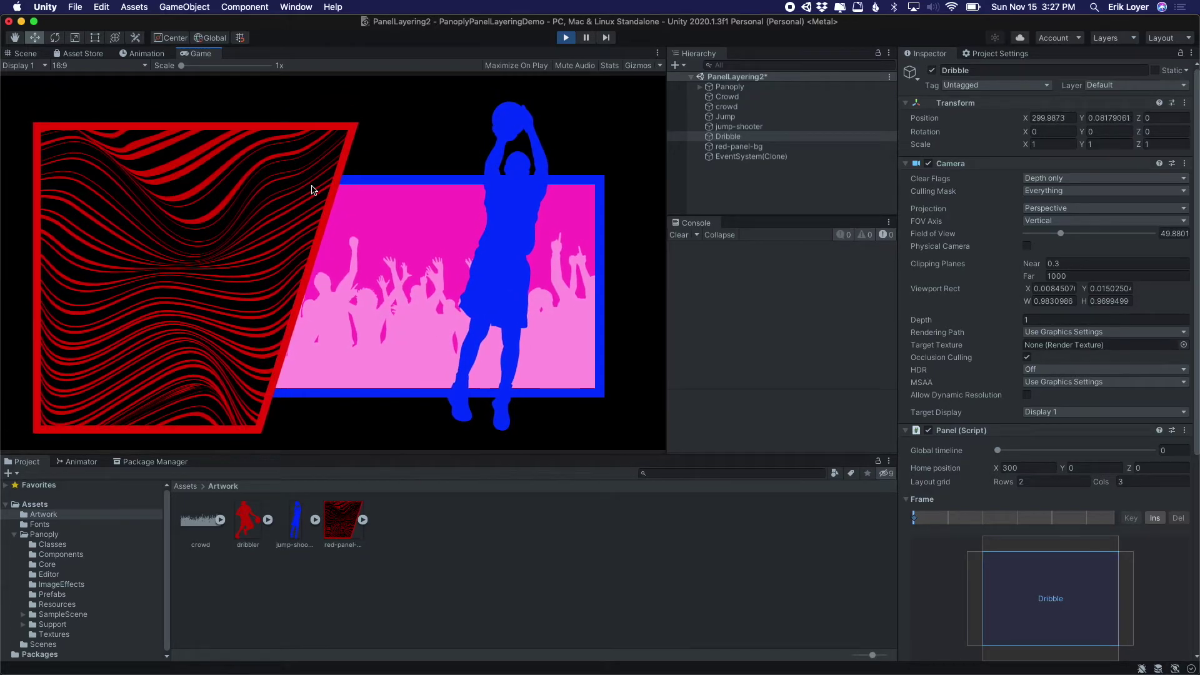
{"action": "key", "text": "super+p"}
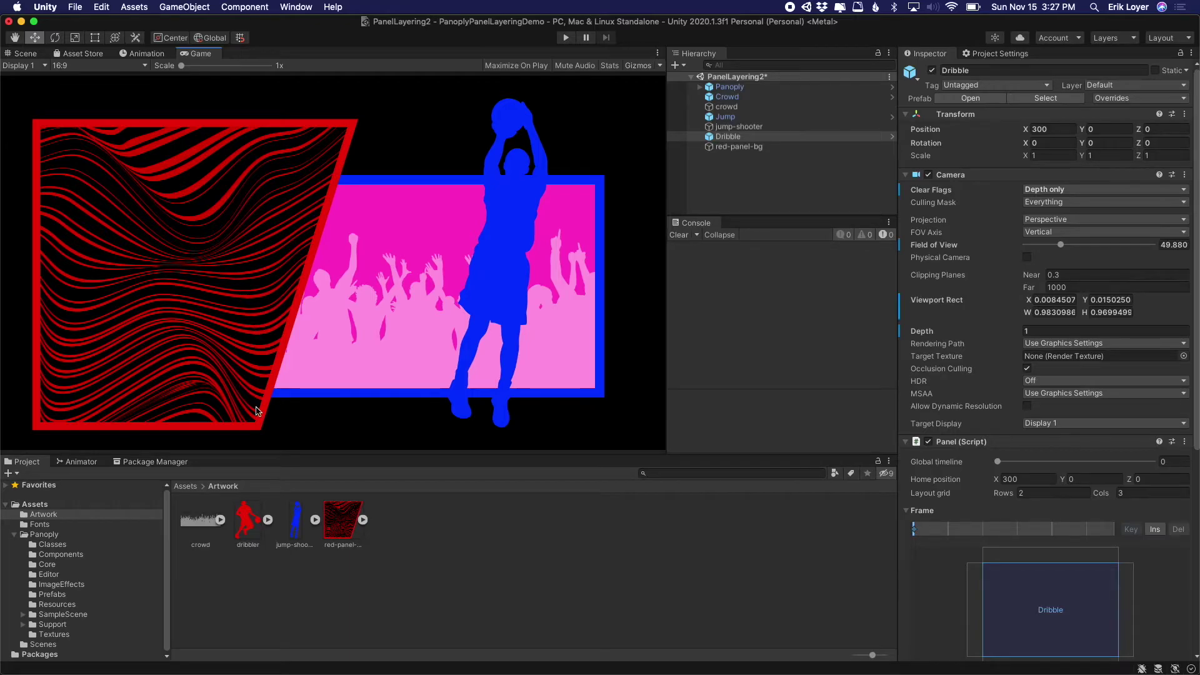
Step: Add the dribbler sprite to the scene and attach an Artwork component to it
{"action": "left_click_drag", "start_coordinate": [247, 517], "coordinate": [737, 172]}
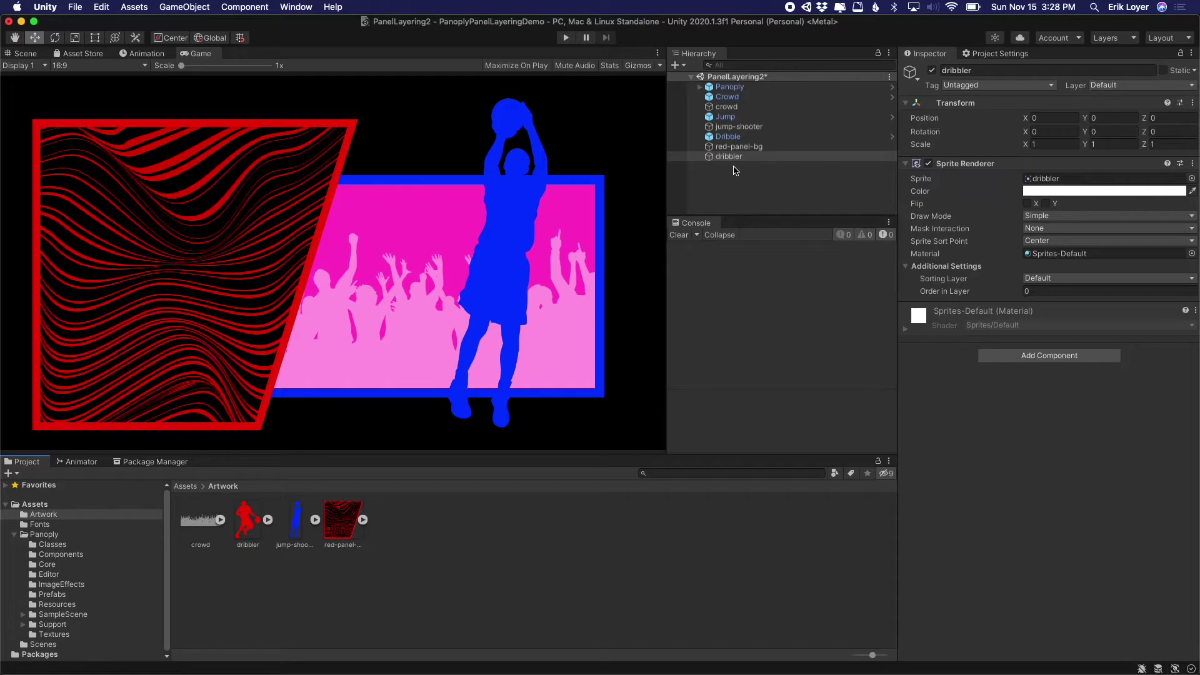
{"action": "left_click", "coordinate": [1038, 361]}
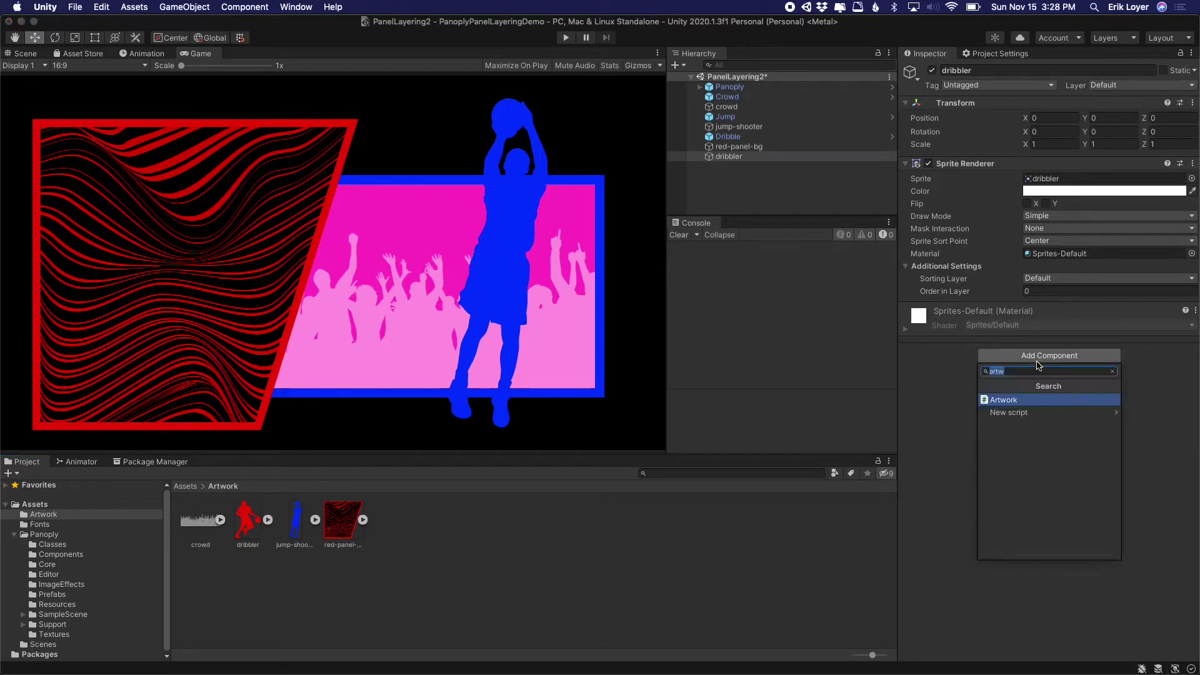
{"action": "left_click", "coordinate": [1025, 398]}
Step: Assign the Dribble panel as the dribbler artwork's base panel and set the artwork's X position to -4.1
{"action": "left_click", "coordinate": [730, 138]}
{"action": "left_click_drag", "start_coordinate": [733, 139], "coordinate": [1056, 385]}
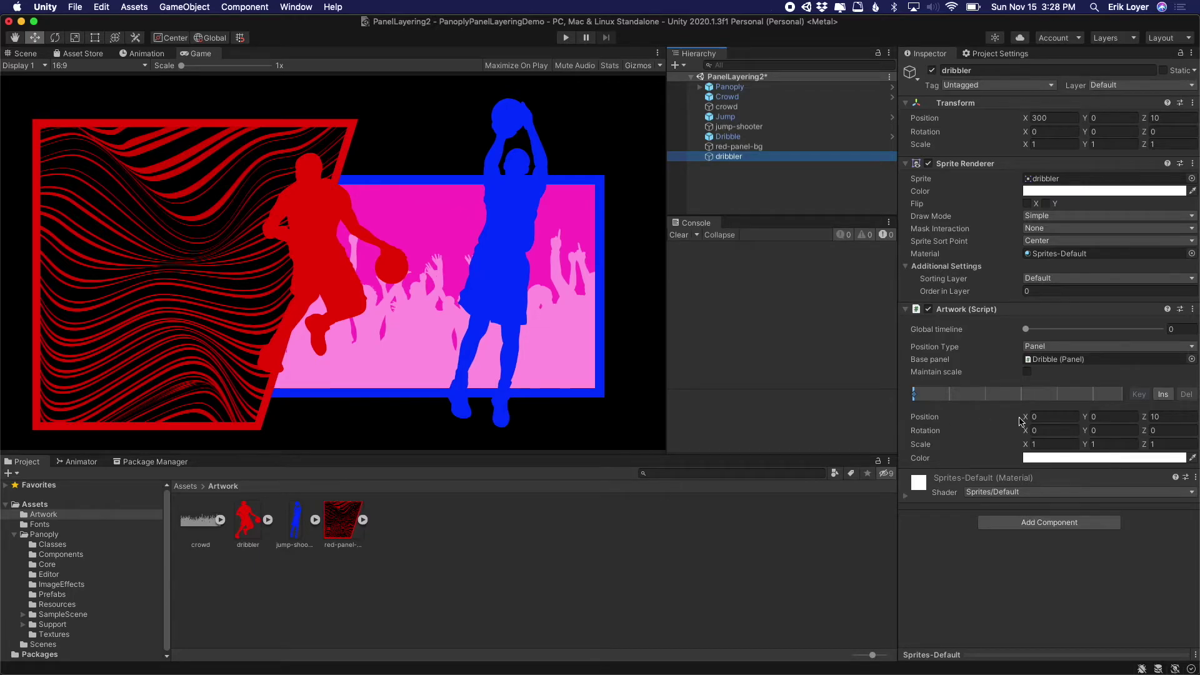
{"action": "left_click_drag", "start_coordinate": [1027, 419], "coordinate": [945, 438]}
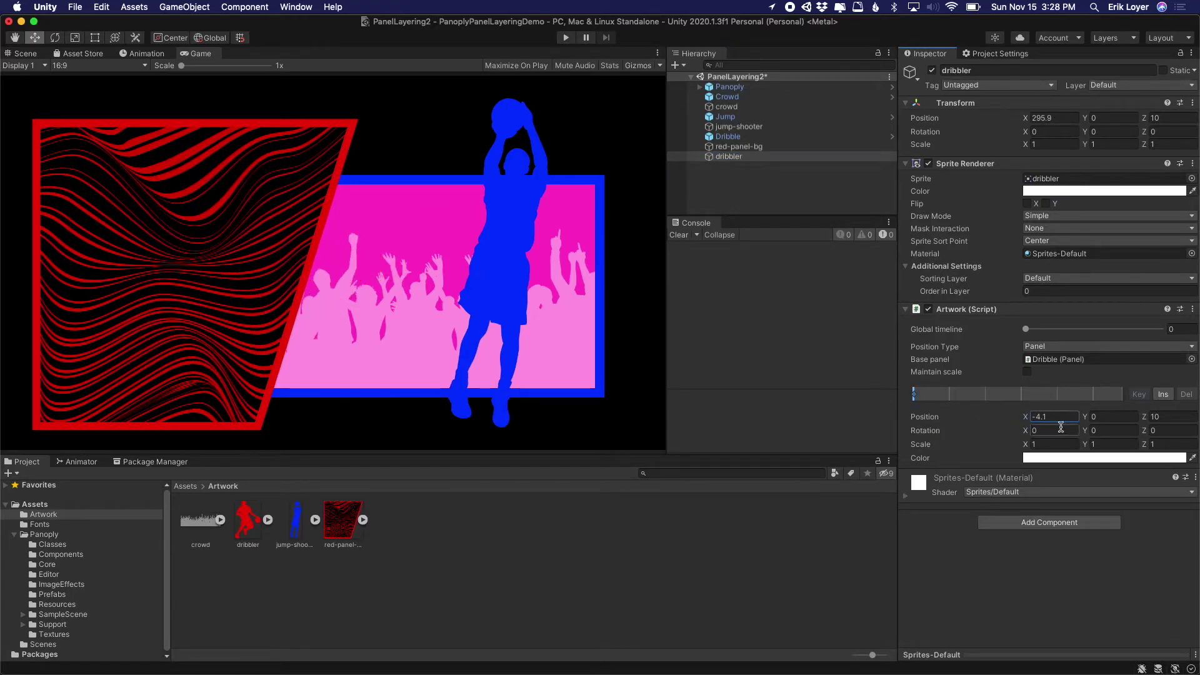
Step: Move the dribbler artwork to X -3.02, Y 0.41 over the red background
{"action": "left_click", "coordinate": [1091, 417]}
{"action": "type", "text": "0.41"}
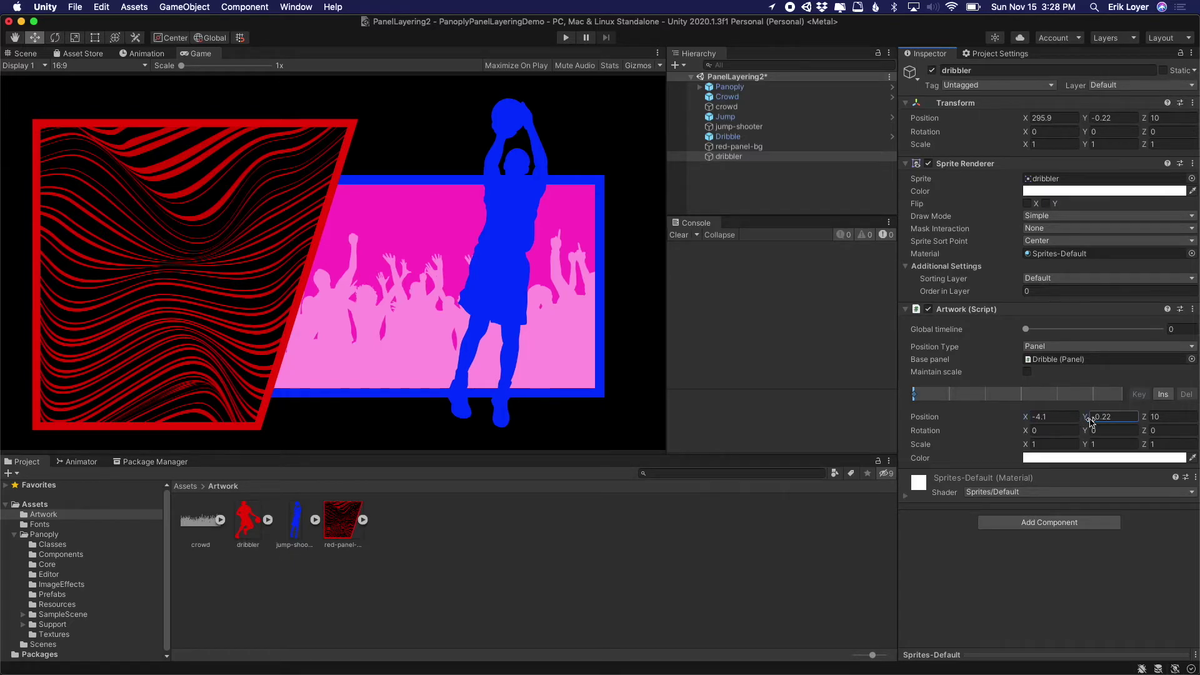
{"action": "left_click", "coordinate": [1048, 420]}
{"action": "type", "text": "-3.17"}
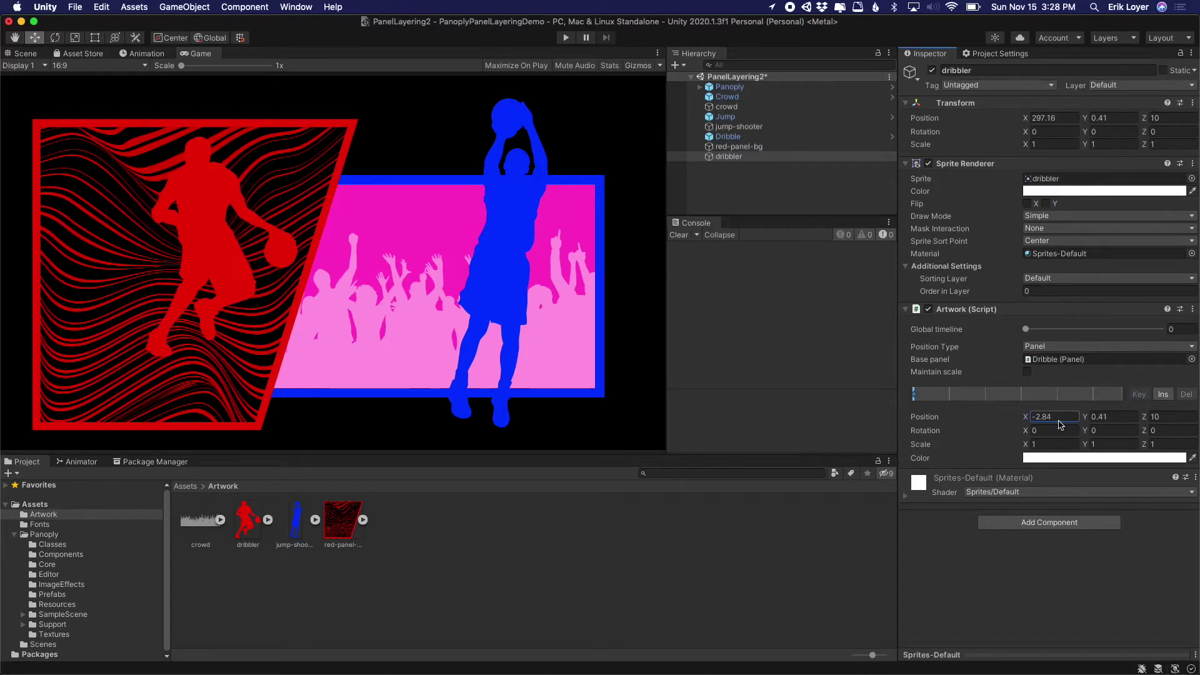
{"action": "key", "text": "BackSpace"}
{"action": "type", "text": "4"}
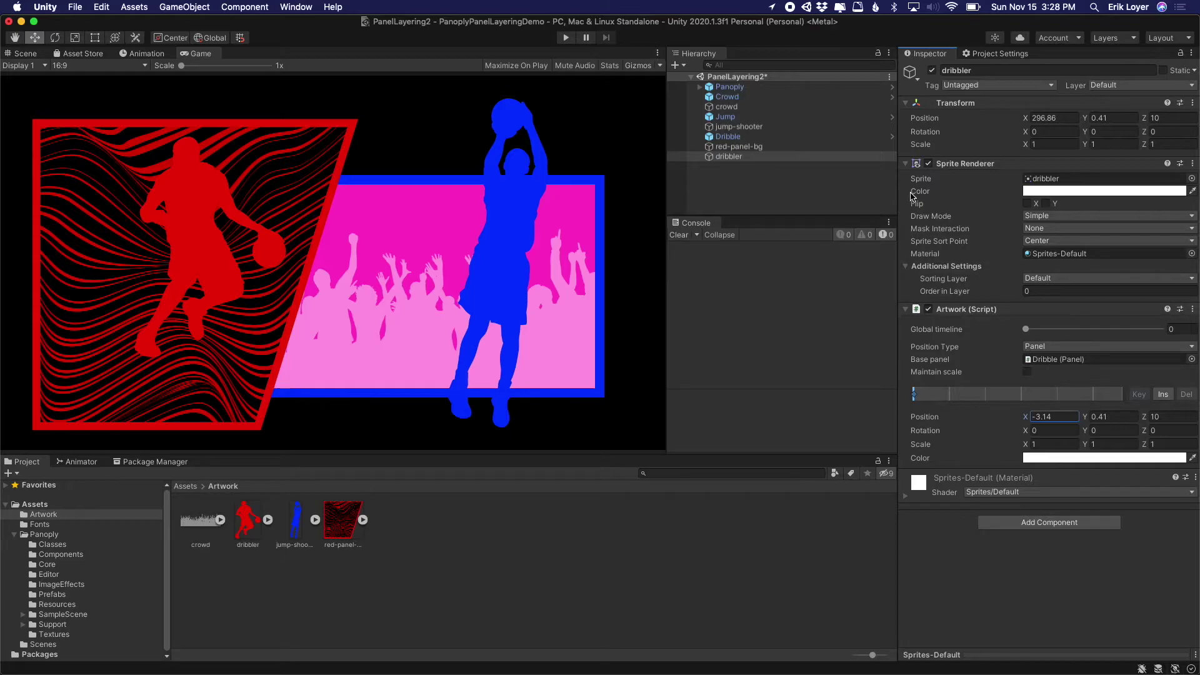
{"action": "mouse_move", "coordinate": [1025, 417]}
{"action": "left_mouse_down"}
{"action": "mouse_move", "coordinate": [1007, 420]}
{"action": "mouse_move", "coordinate": [1022, 419]}
{"action": "left_mouse_up"}
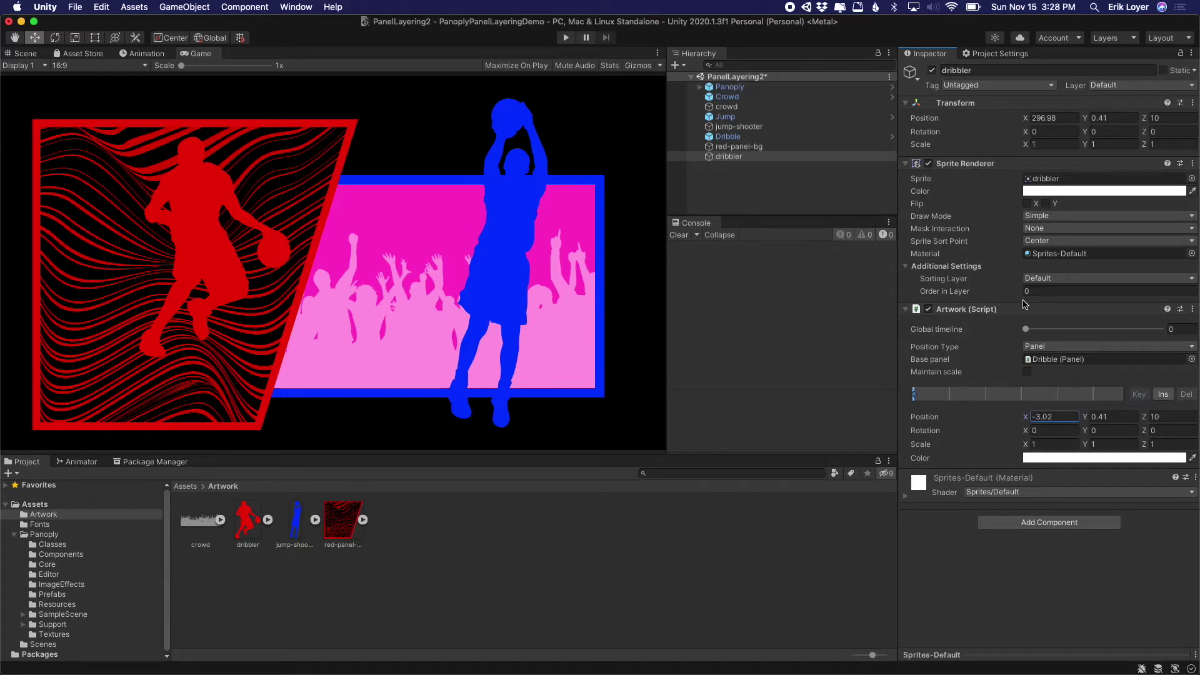
Step: Place the dribbler artwork at X -5.22, Y -1.03 with its order in layer set to 1, and play-test the scene
{"action": "left_click", "coordinate": [1042, 292]}
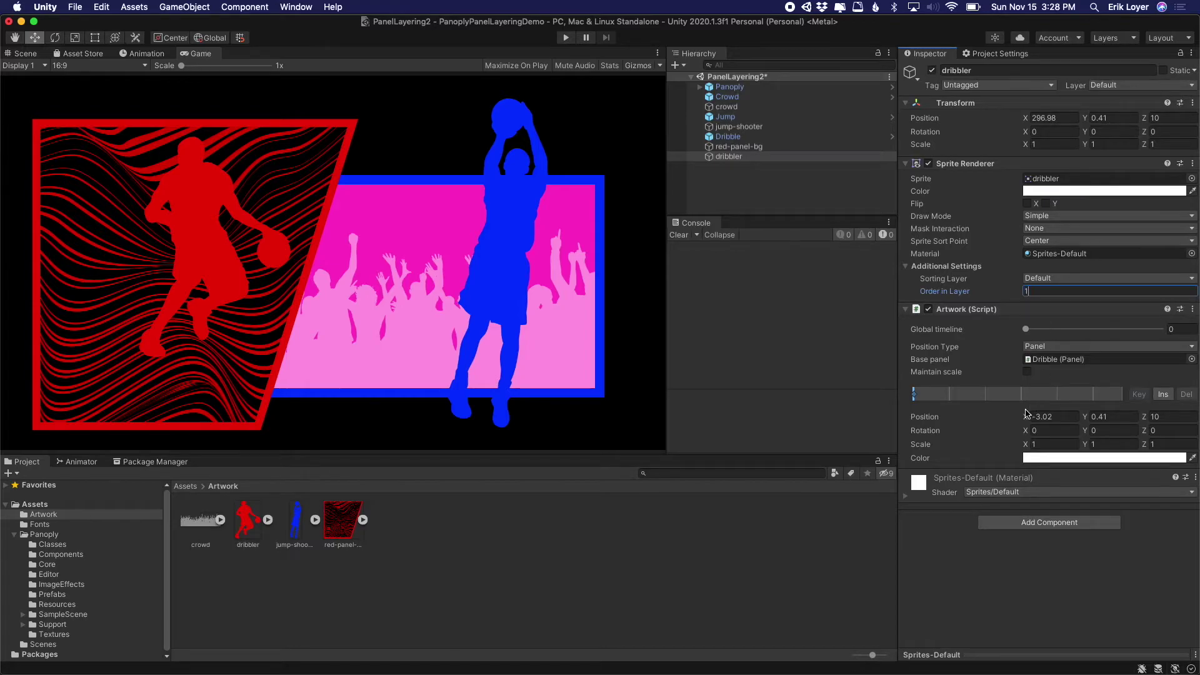
{"action": "left_click_drag", "start_coordinate": [1025, 418], "coordinate": [1009, 413]}
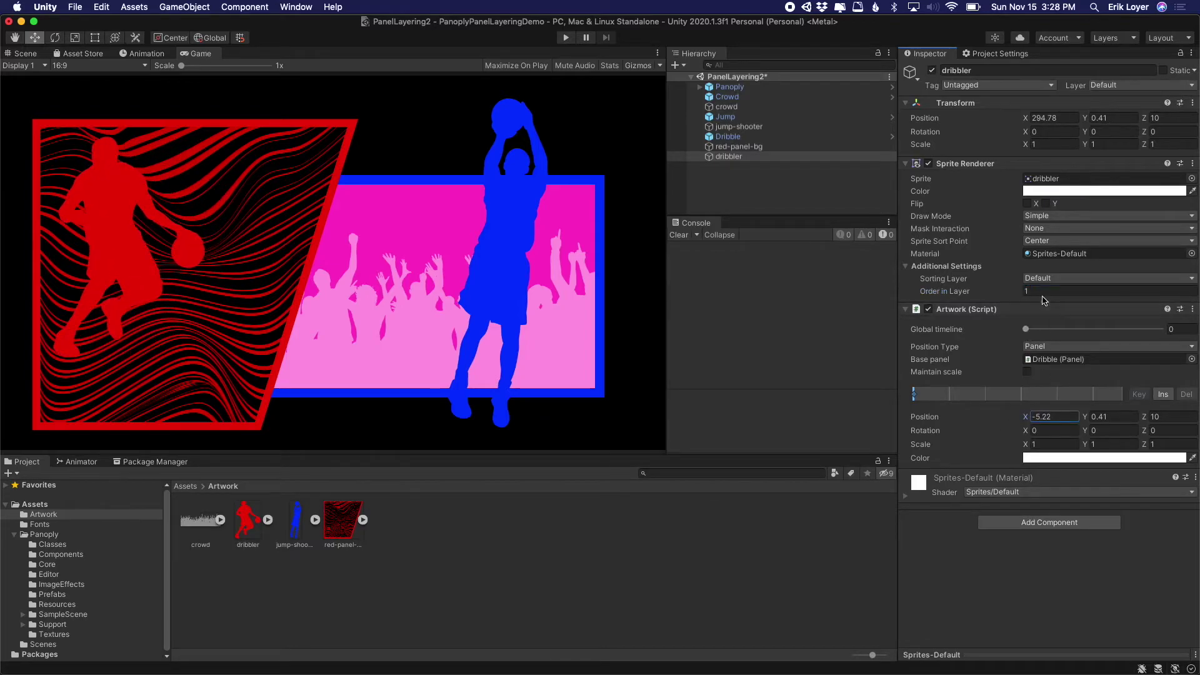
{"action": "left_click_drag", "start_coordinate": [1085, 417], "coordinate": [1080, 424]}
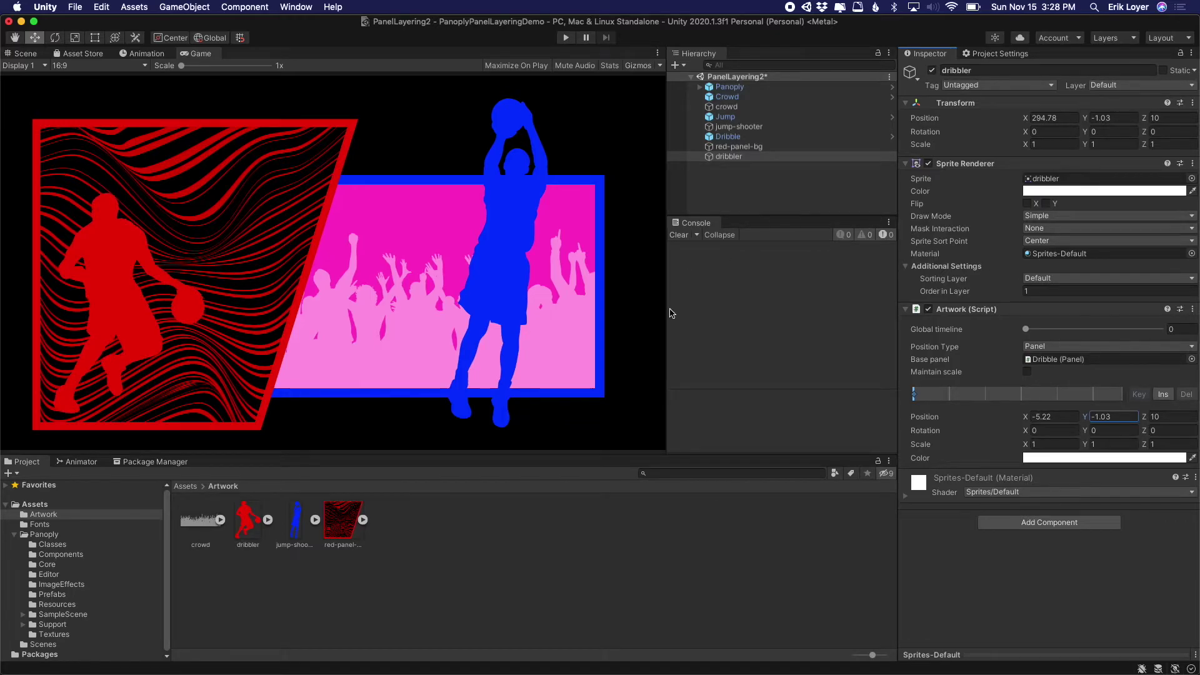
{"action": "key", "text": "super+p"}
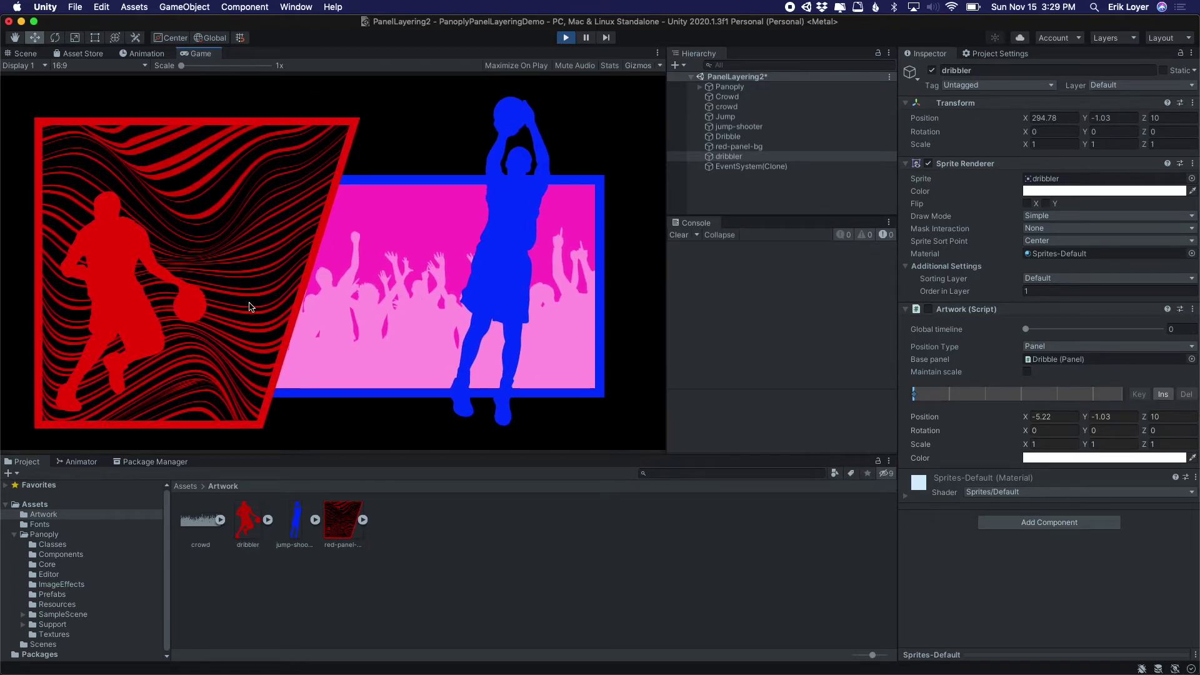
{"action": "key", "text": "super+p"}
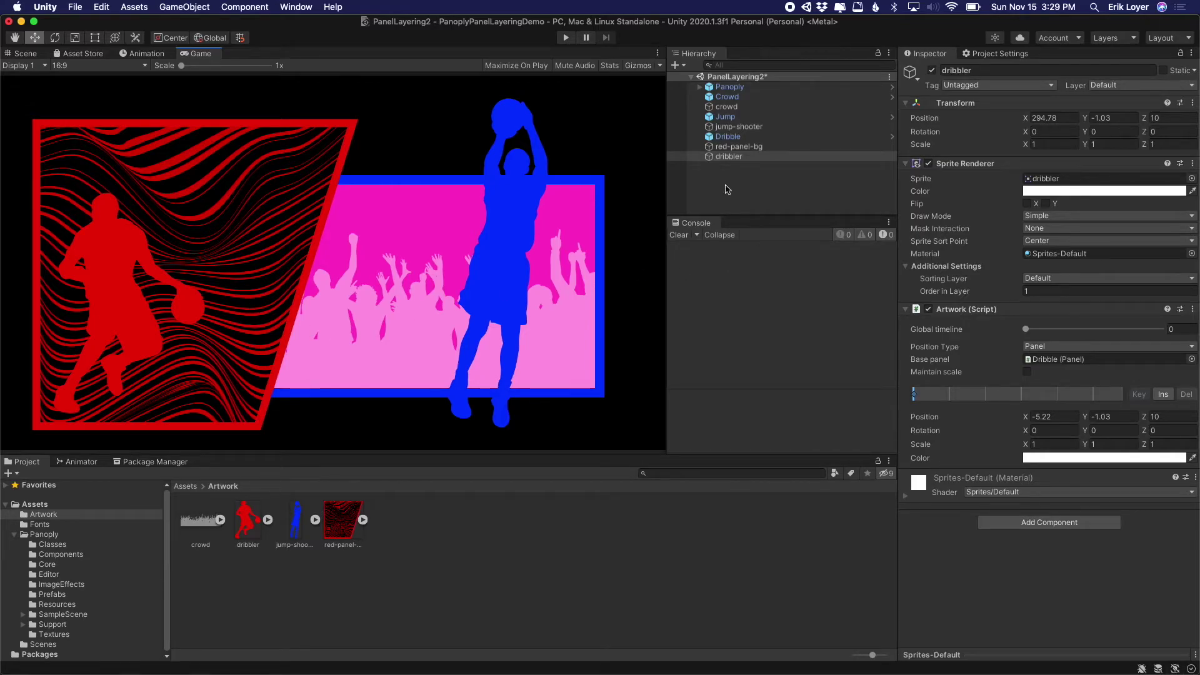
Step: Set the Crowd panel's passive motion to 0.1 for both horizontal and vertical tilt, and play-test the result
{"action": "left_click", "coordinate": [728, 97]}
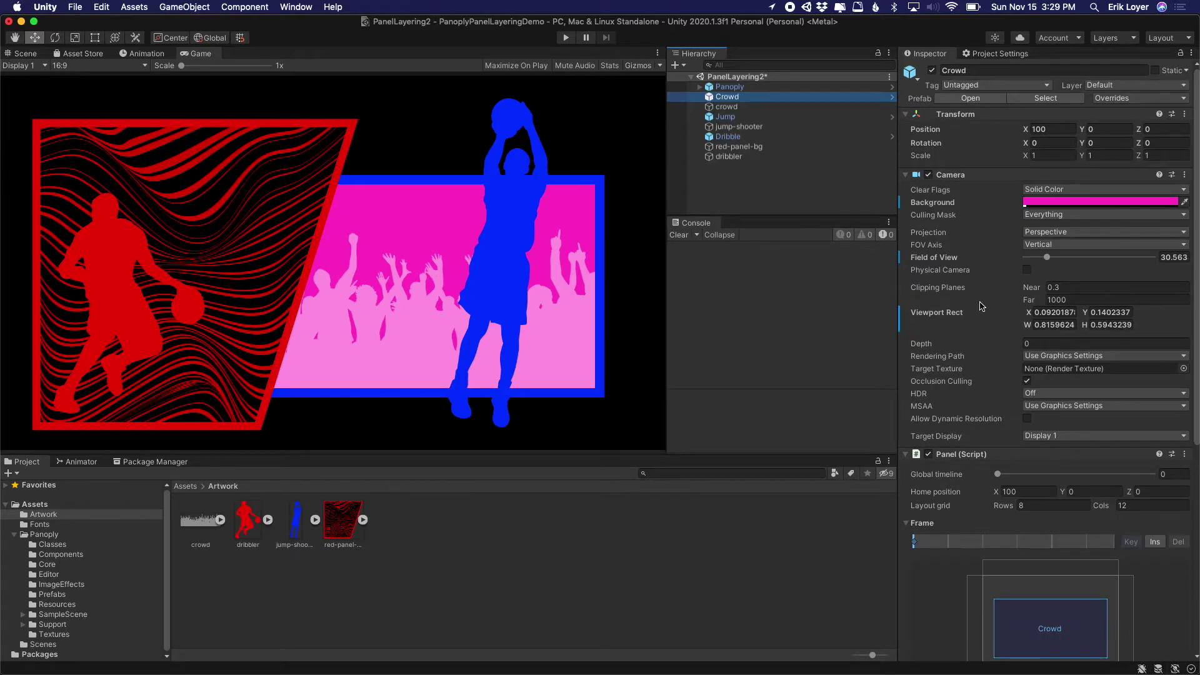
{"action": "scroll", "coordinate": [962, 359], "scroll_direction": "down", "scroll_amount": 10}
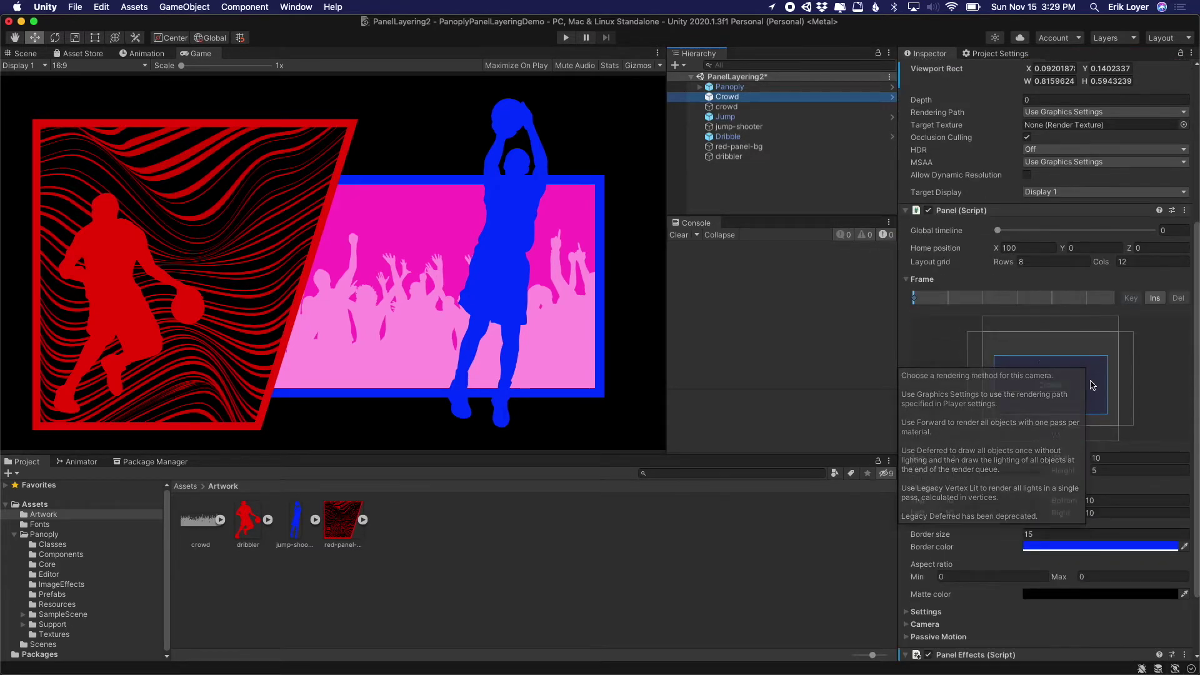
{"action": "scroll", "coordinate": [966, 512], "scroll_direction": "down", "scroll_amount": 3}
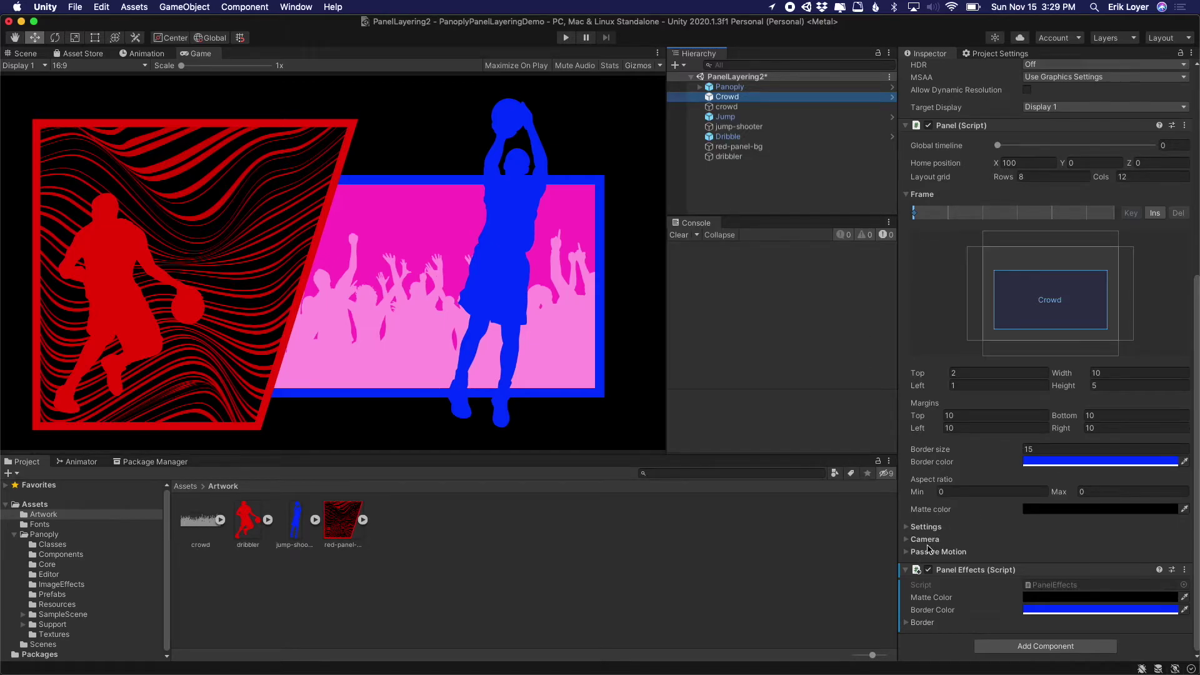
{"action": "left_click", "coordinate": [907, 553]}
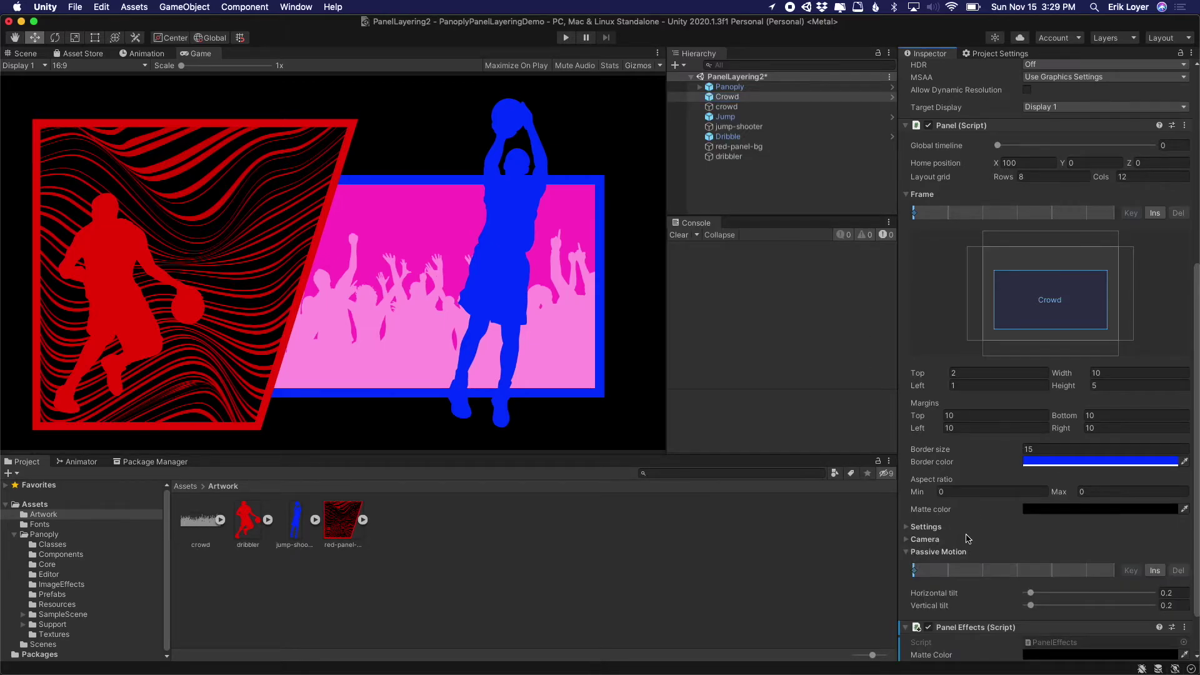
{"action": "scroll", "coordinate": [955, 125], "scroll_direction": "down", "scroll_amount": 2}
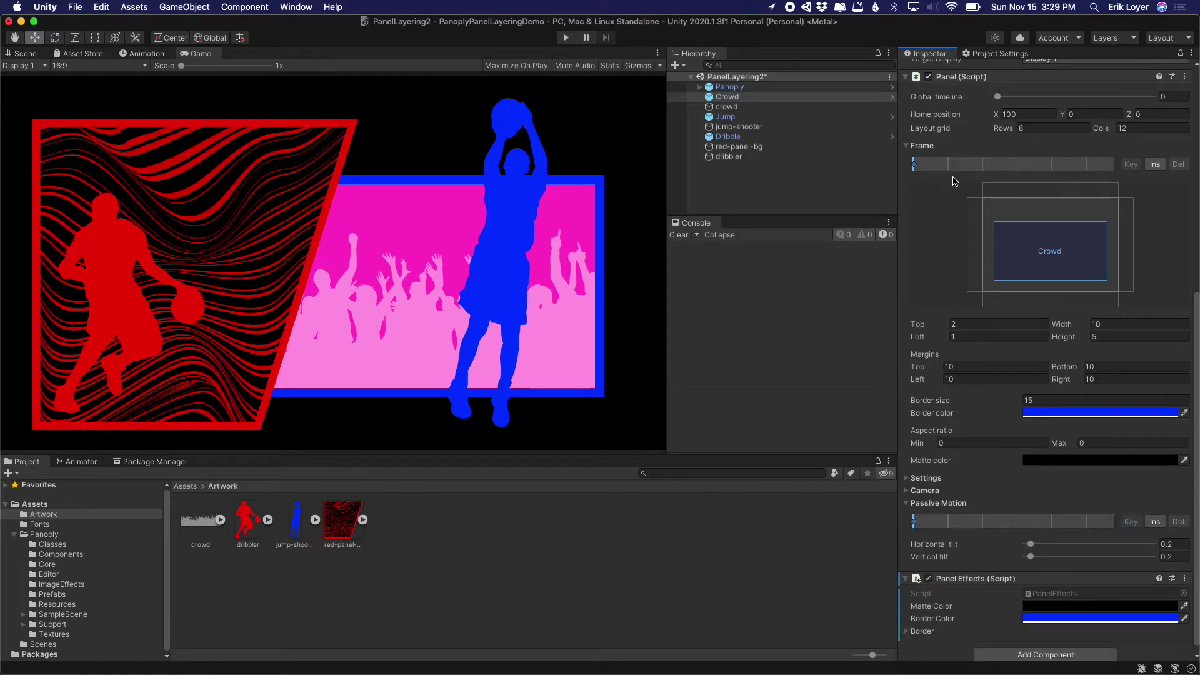
{"action": "scroll", "coordinate": [965, 250], "scroll_direction": "up", "scroll_amount": 4}
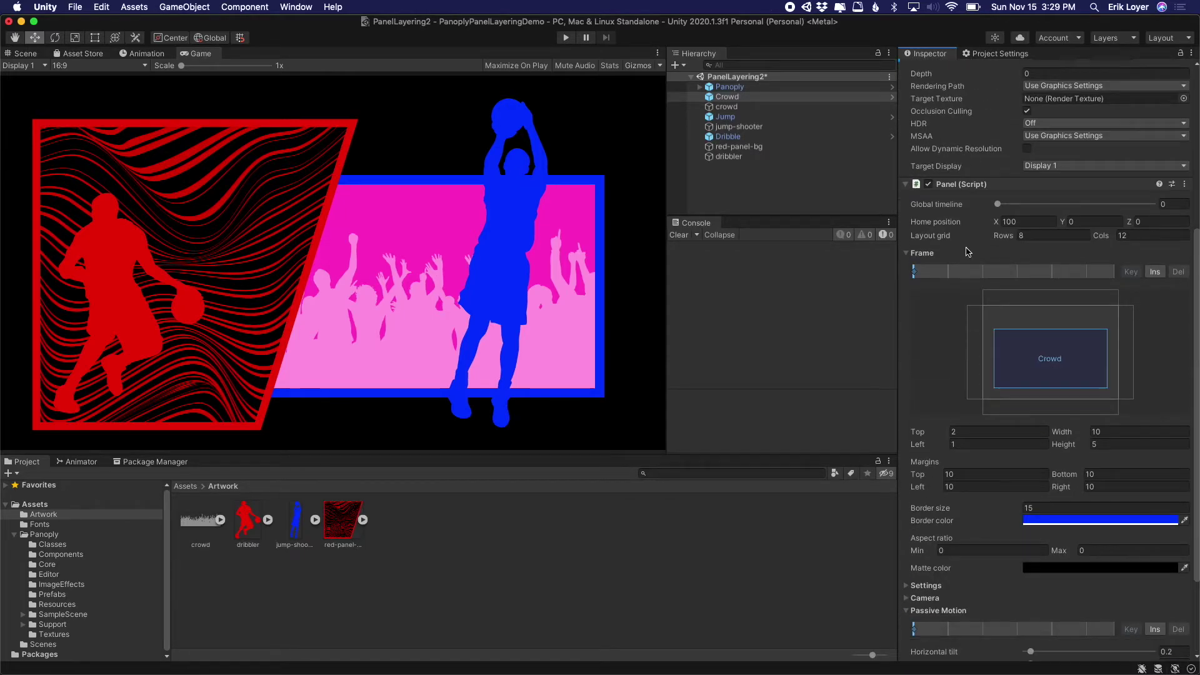
{"action": "scroll", "coordinate": [966, 251], "scroll_direction": "down", "scroll_amount": 4}
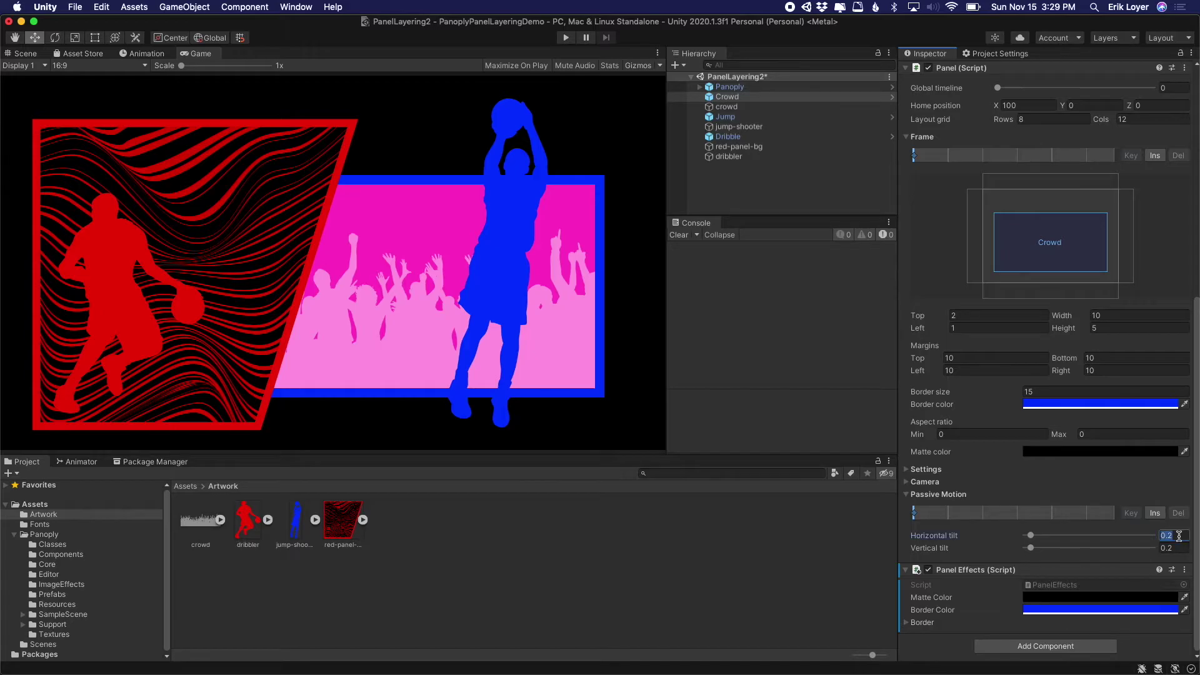
{"action": "left_click", "coordinate": [1178, 547]}
{"action": "key", "text": "Return"}
{"action": "key", "text": "super+p"}
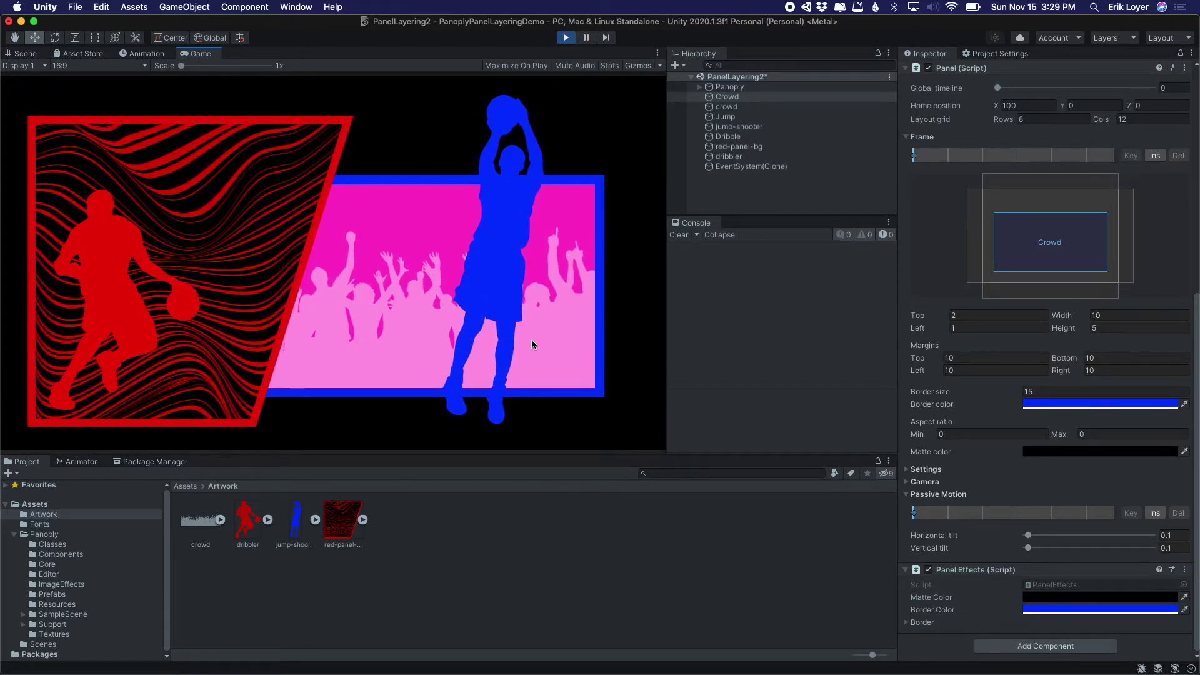
{"action": "key", "text": "super+p"}
Step: Set the Jump panel's passive motion to 0.6 for both horizontal and vertical tilt, and play-test the result
{"action": "left_click", "coordinate": [731, 117]}
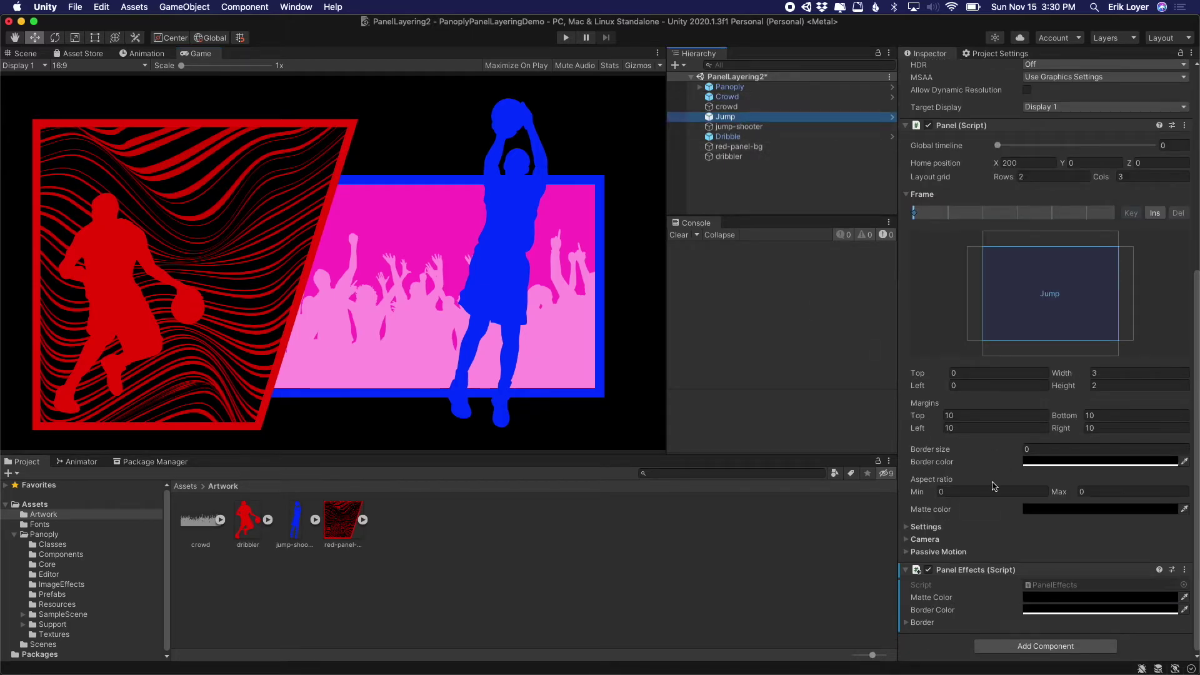
{"action": "left_click", "coordinate": [906, 552]}
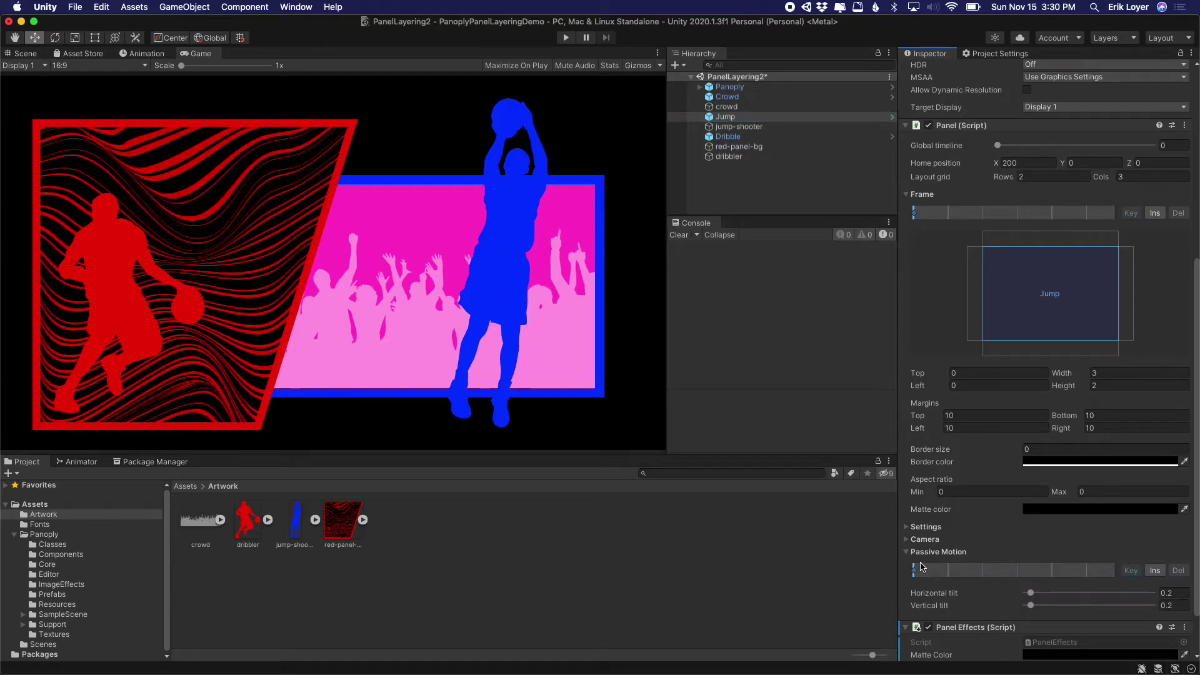
{"action": "scroll", "coordinate": [1054, 532], "scroll_direction": "down", "scroll_amount": 2}
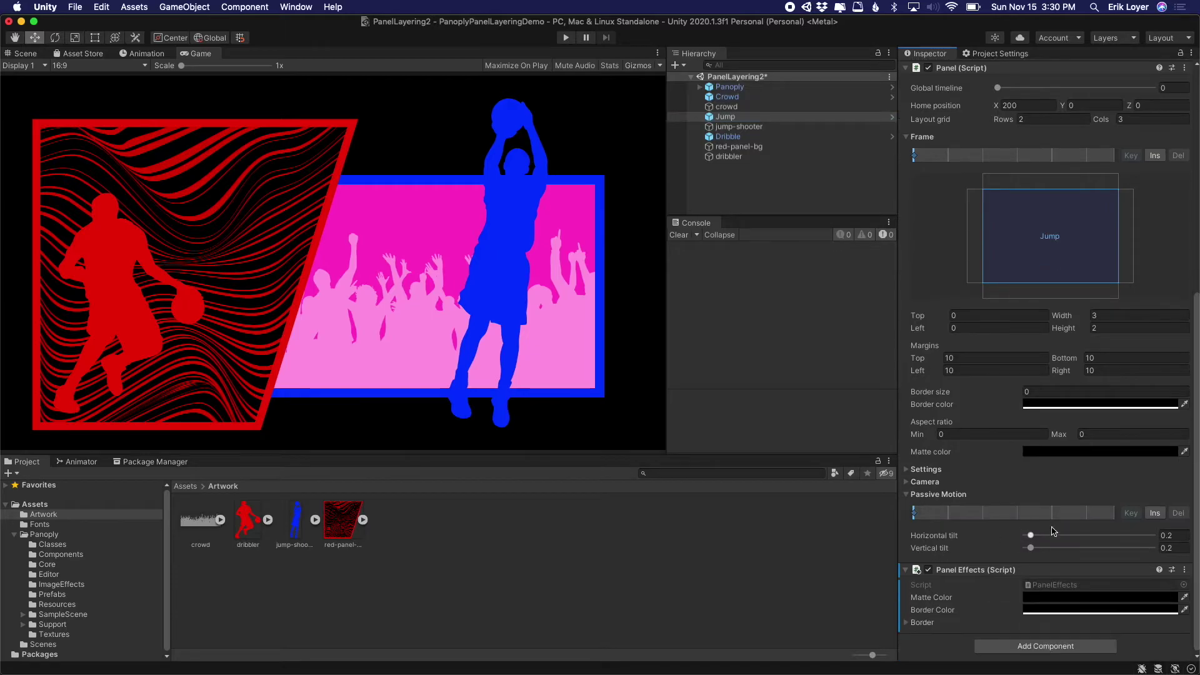
{"action": "left_click", "coordinate": [1180, 547]}
{"action": "type", "text": ".6"}
{"action": "key", "text": "Return"}
{"action": "key", "text": "super+p"}
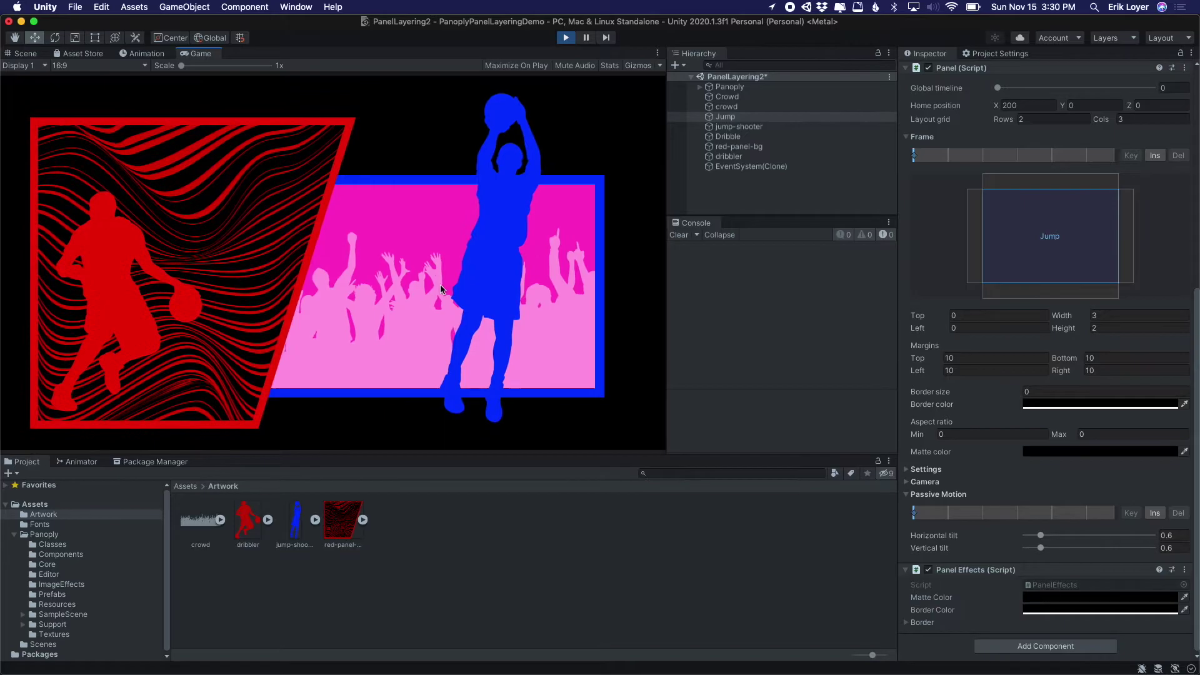
{"action": "key", "text": "super+p"}
Step: Change the horizontal tilt in the Jump panel's passive motion settings
{"action": "left_click", "coordinate": [1177, 546]}
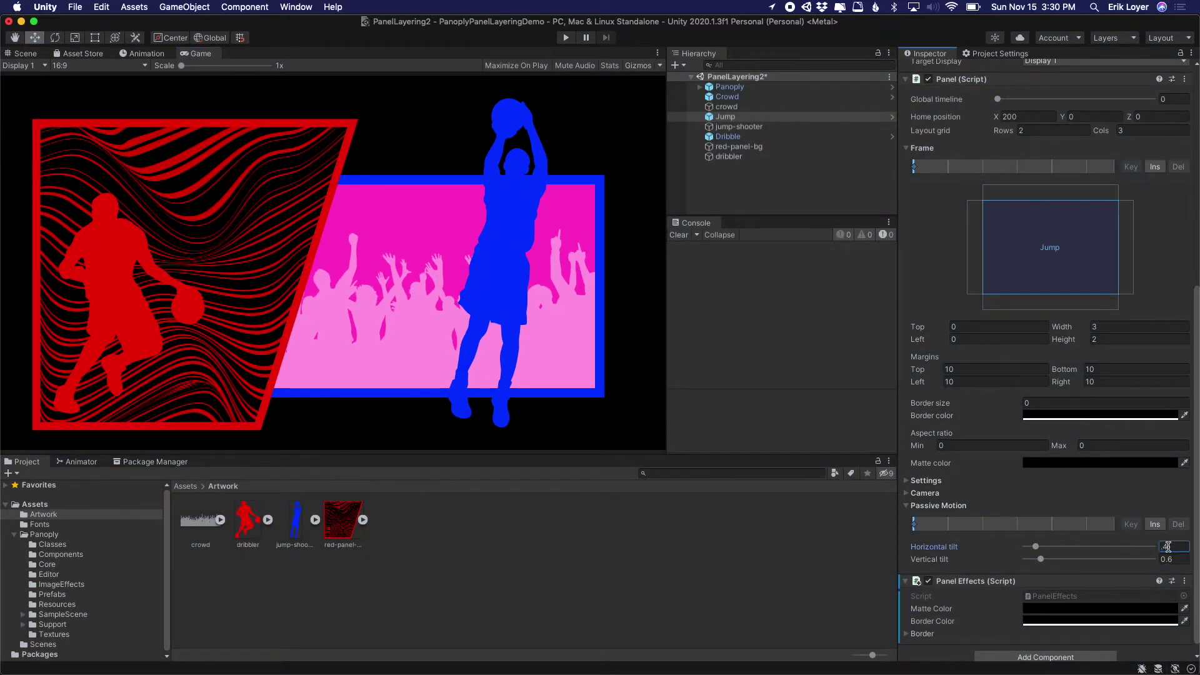